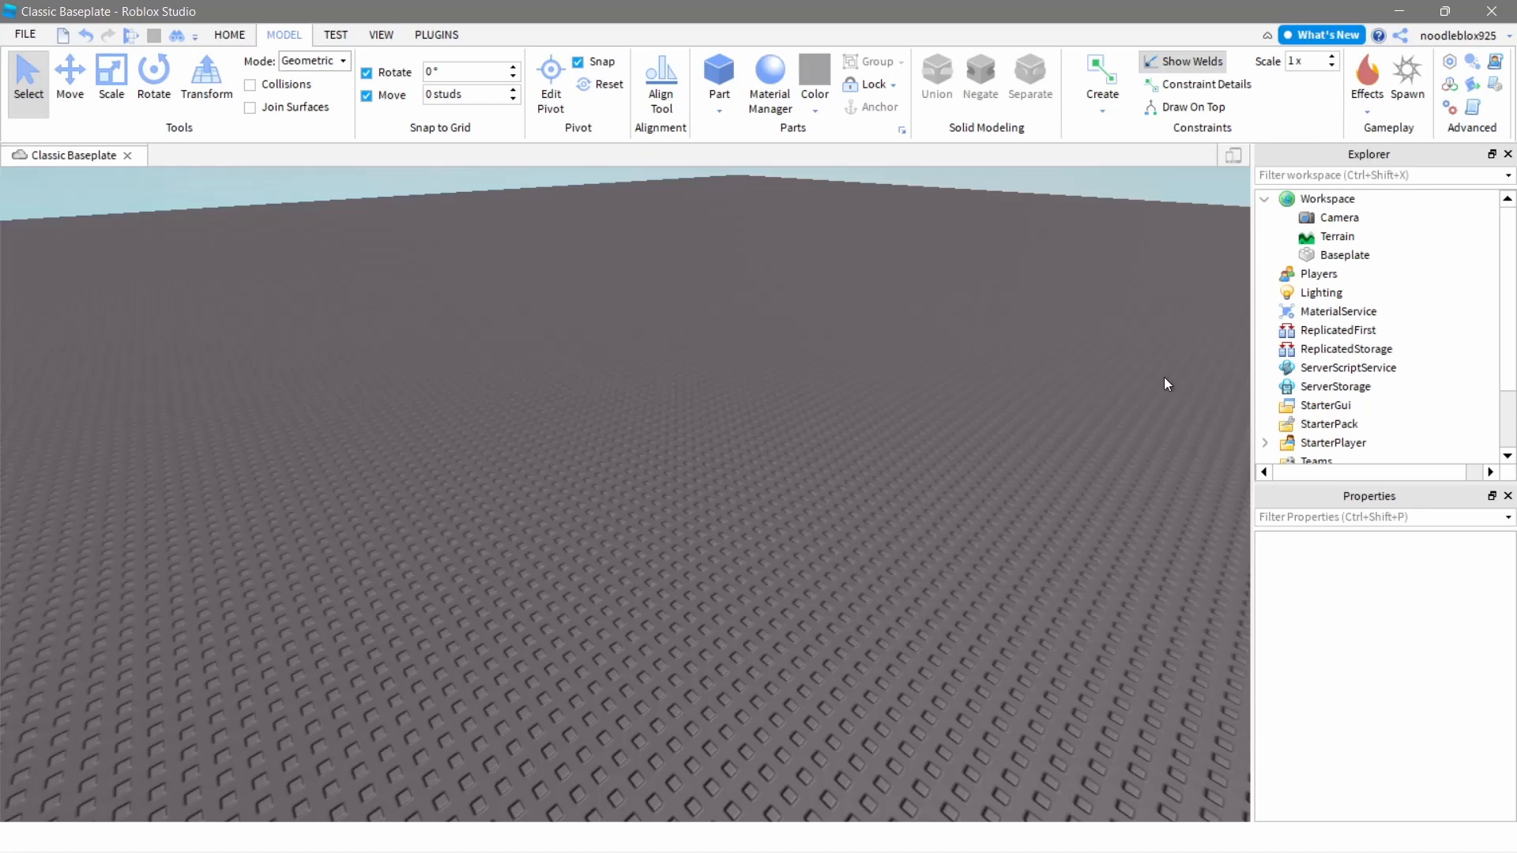
Paste the copied flashlight part into Workspace and reposition it on the baseplate nearer to the camera.
right_click(1316, 200)
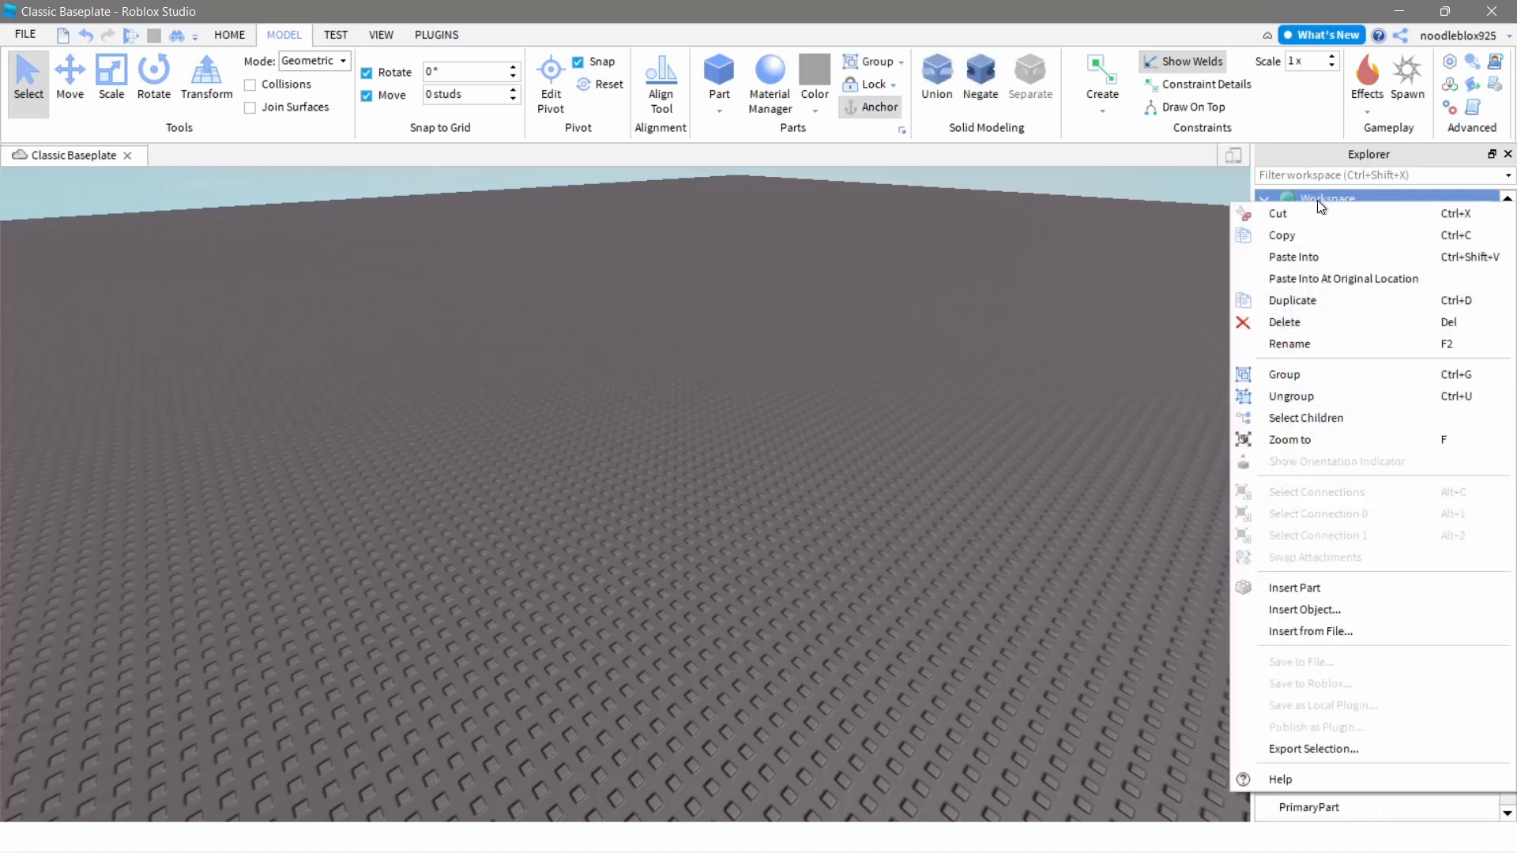
click(1276, 256)
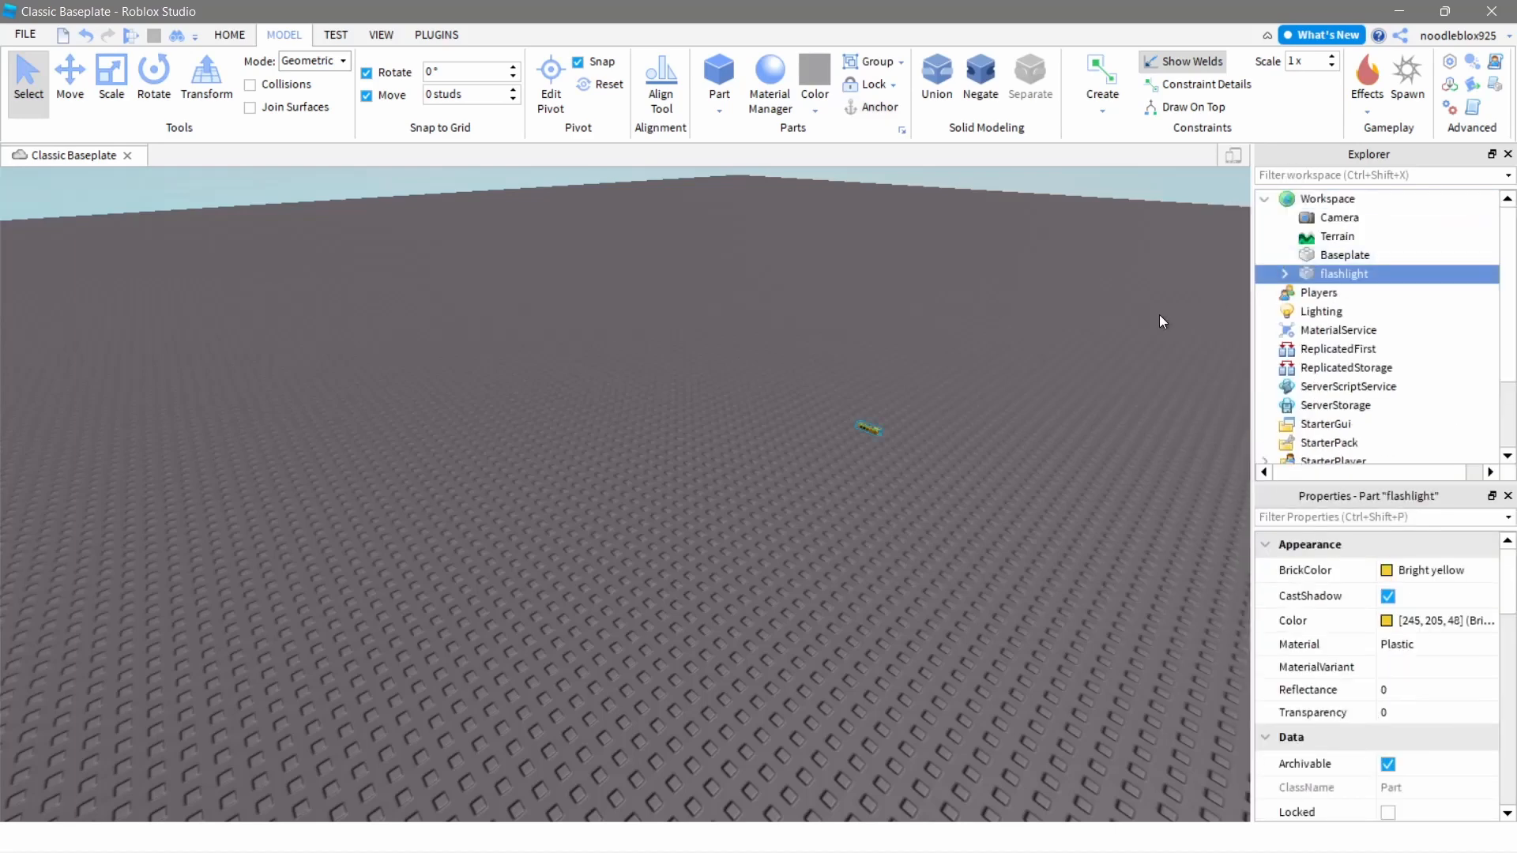
right_drag(1159, 314, 1087, 443)
key(w)
key(w)
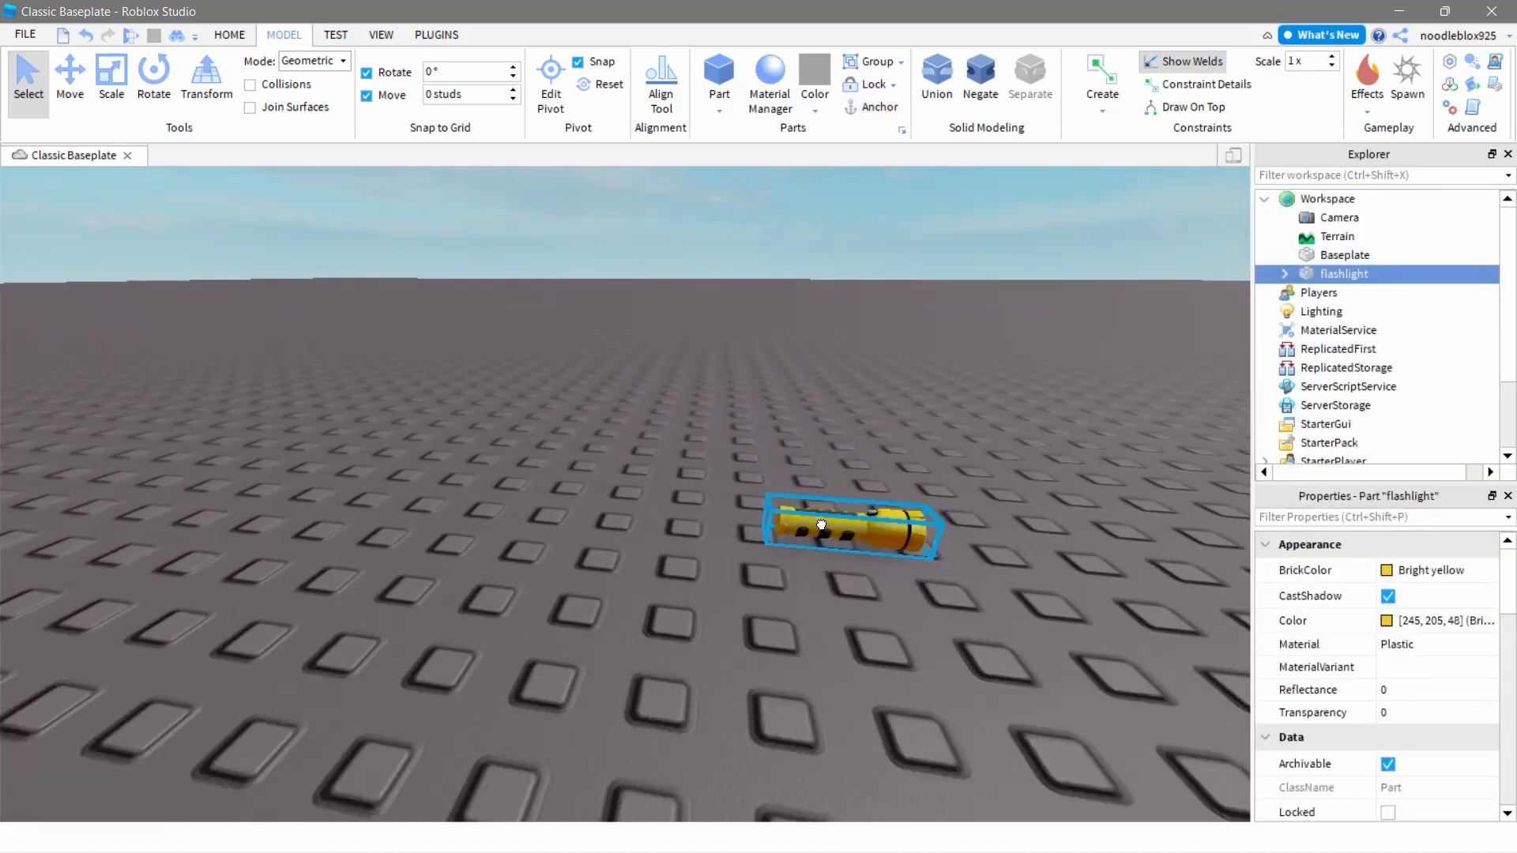
drag(823, 535, 584, 597)
click(822, 570)
right_drag(823, 570, 766, 592)
click(765, 596)
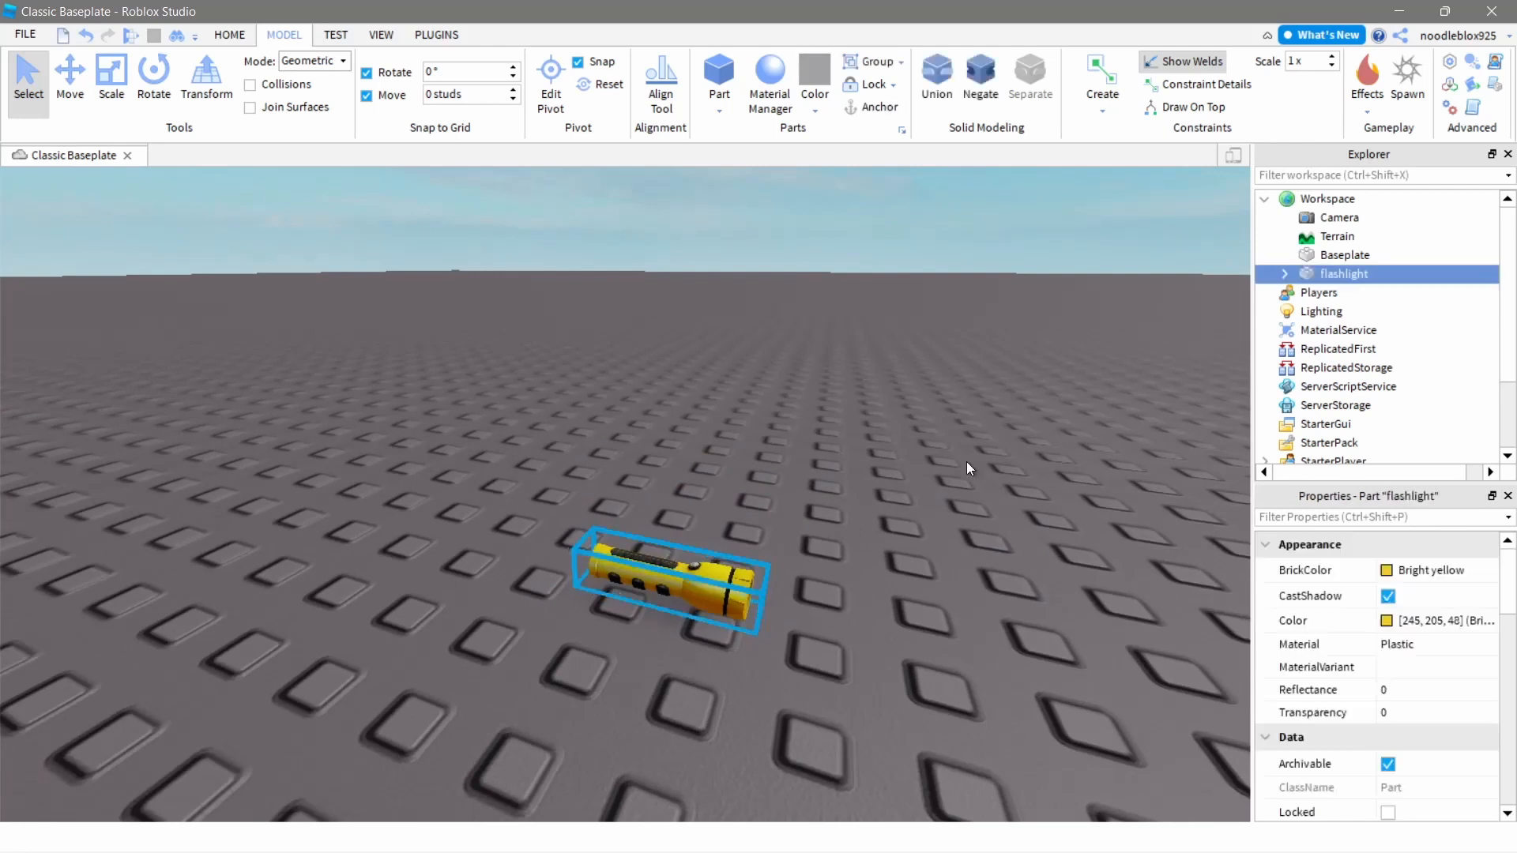
Rename the flashlight part in Workspace to Handle, with a capital H.
right_click(1309, 272)
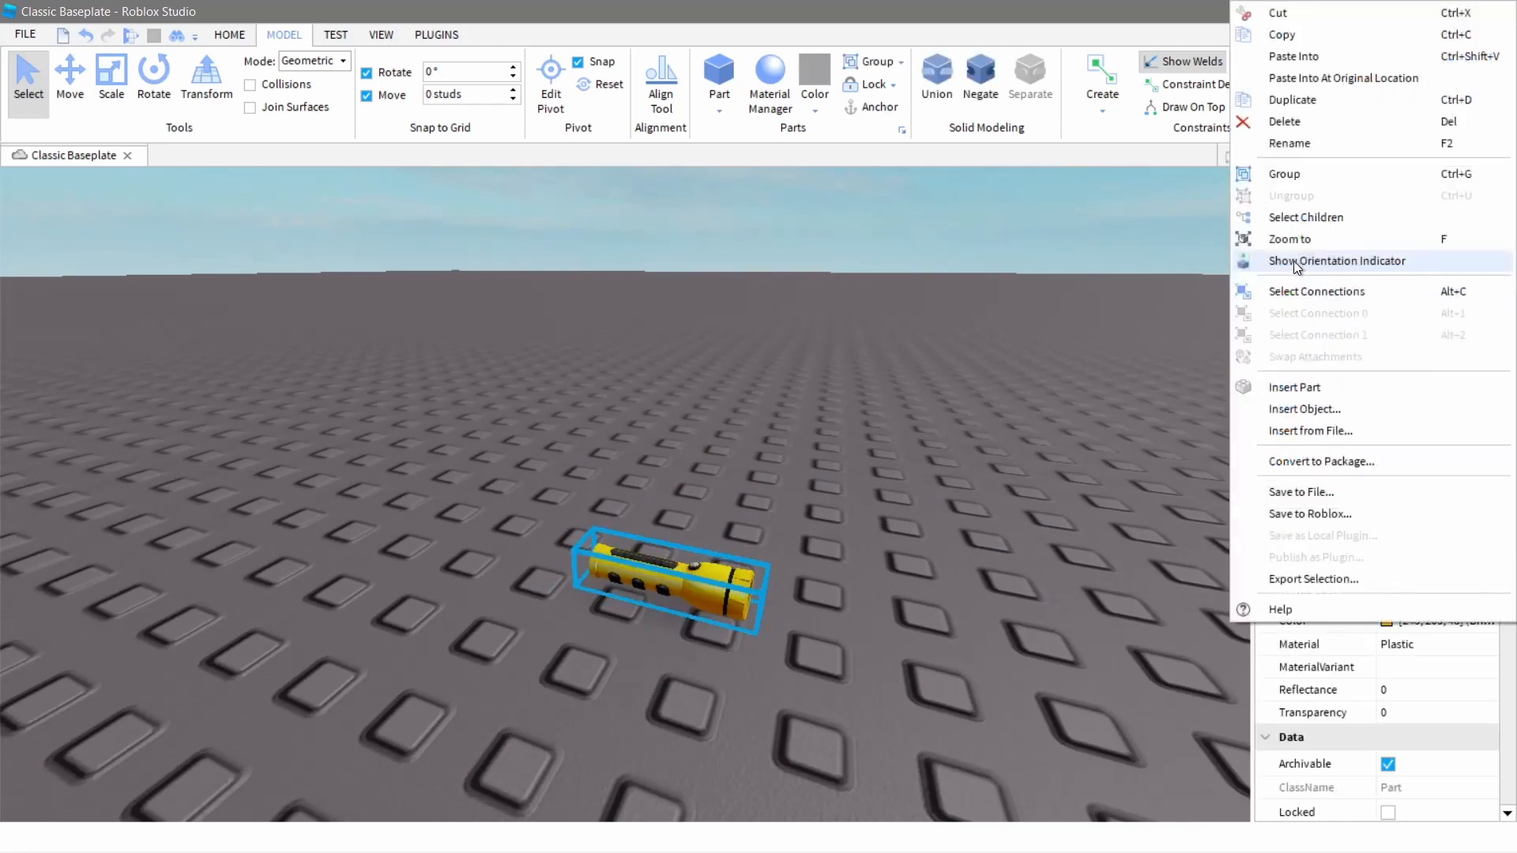
click(1322, 147)
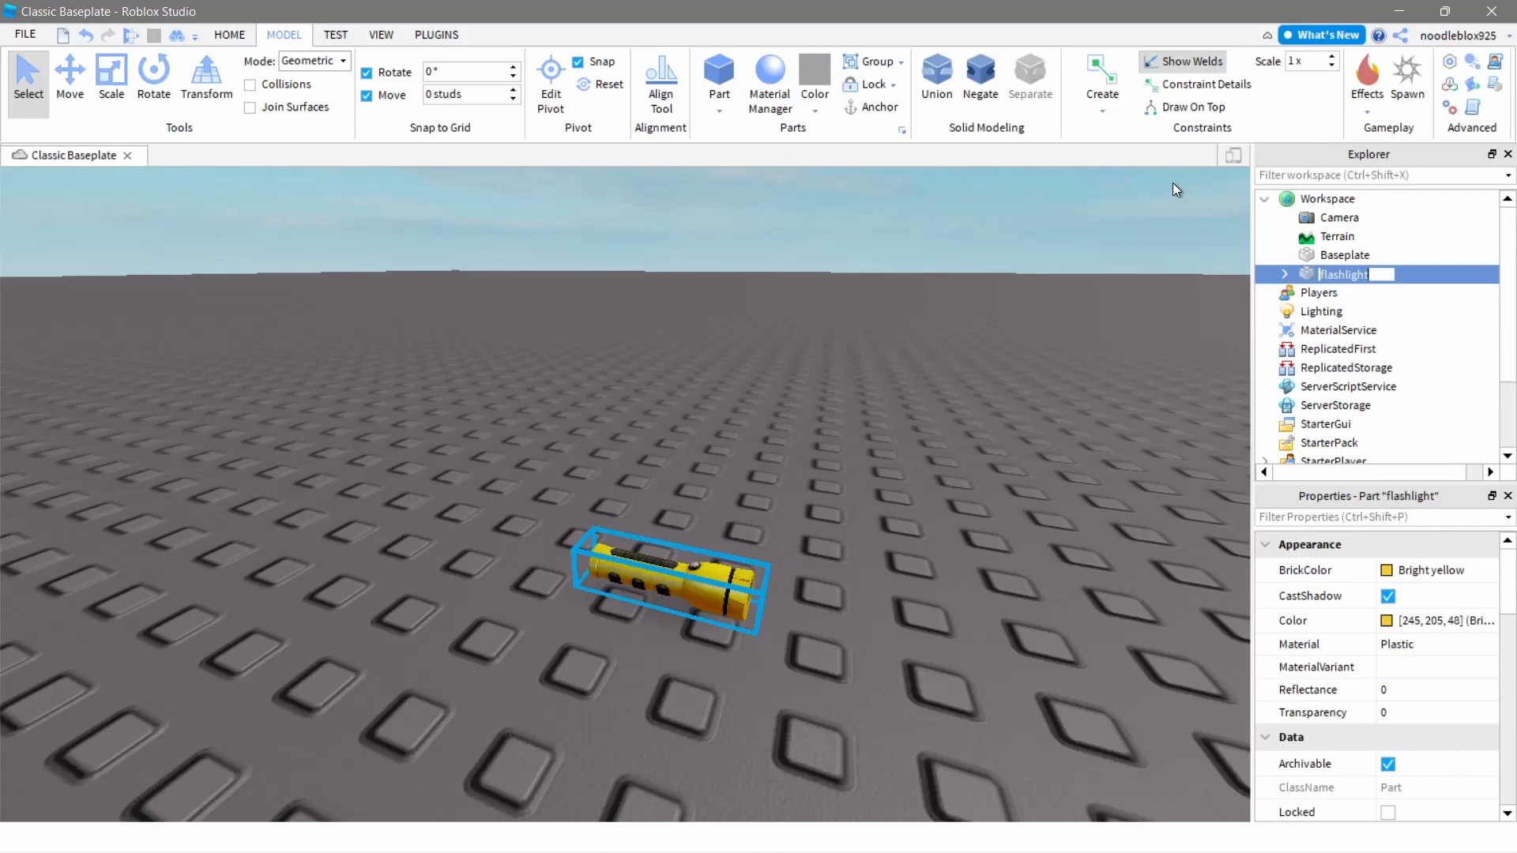
text(H)
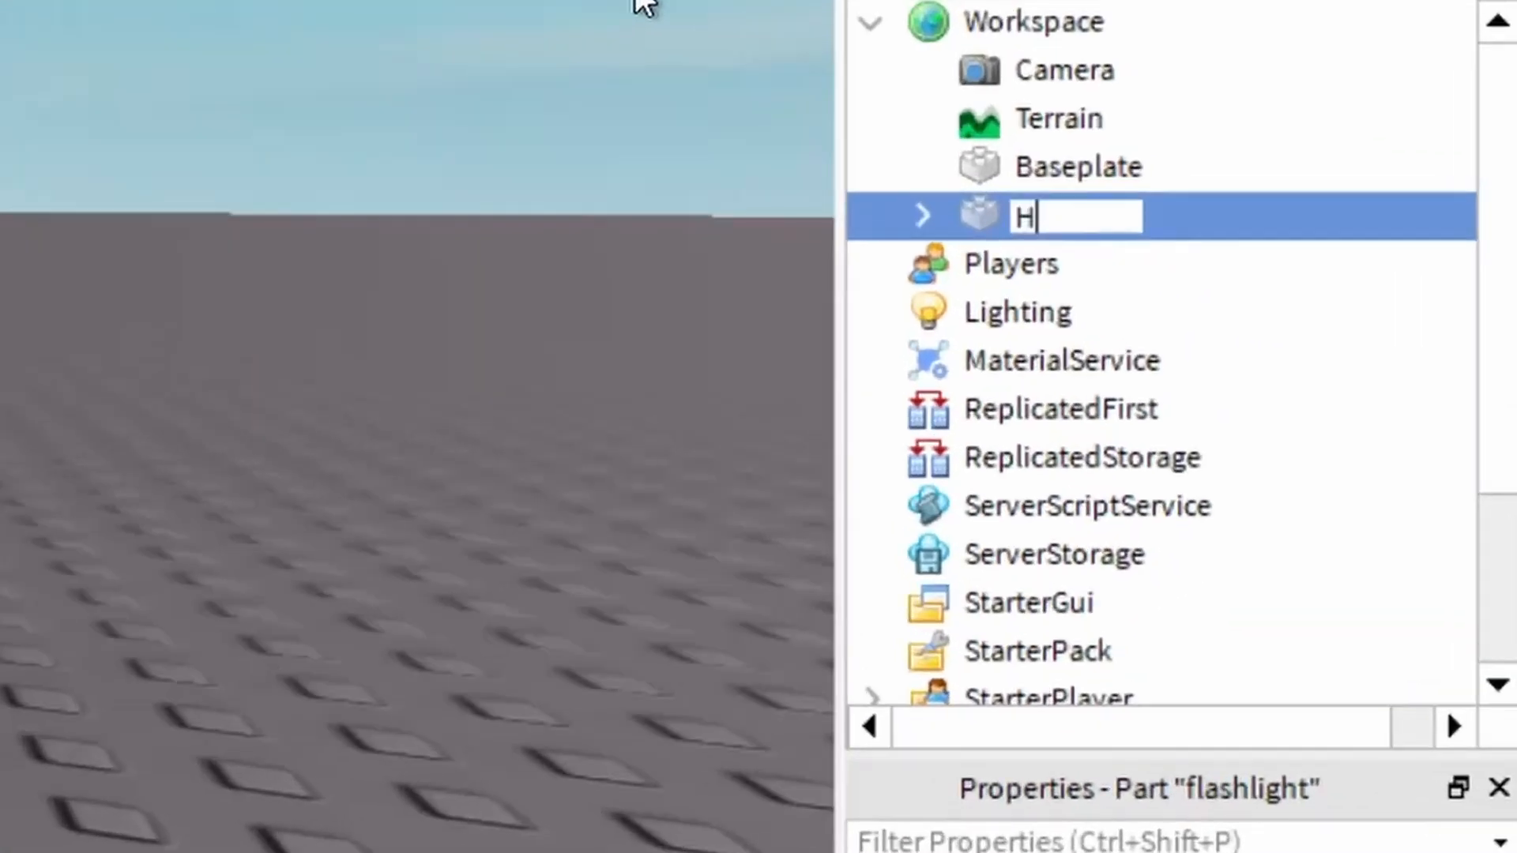
text(andle)
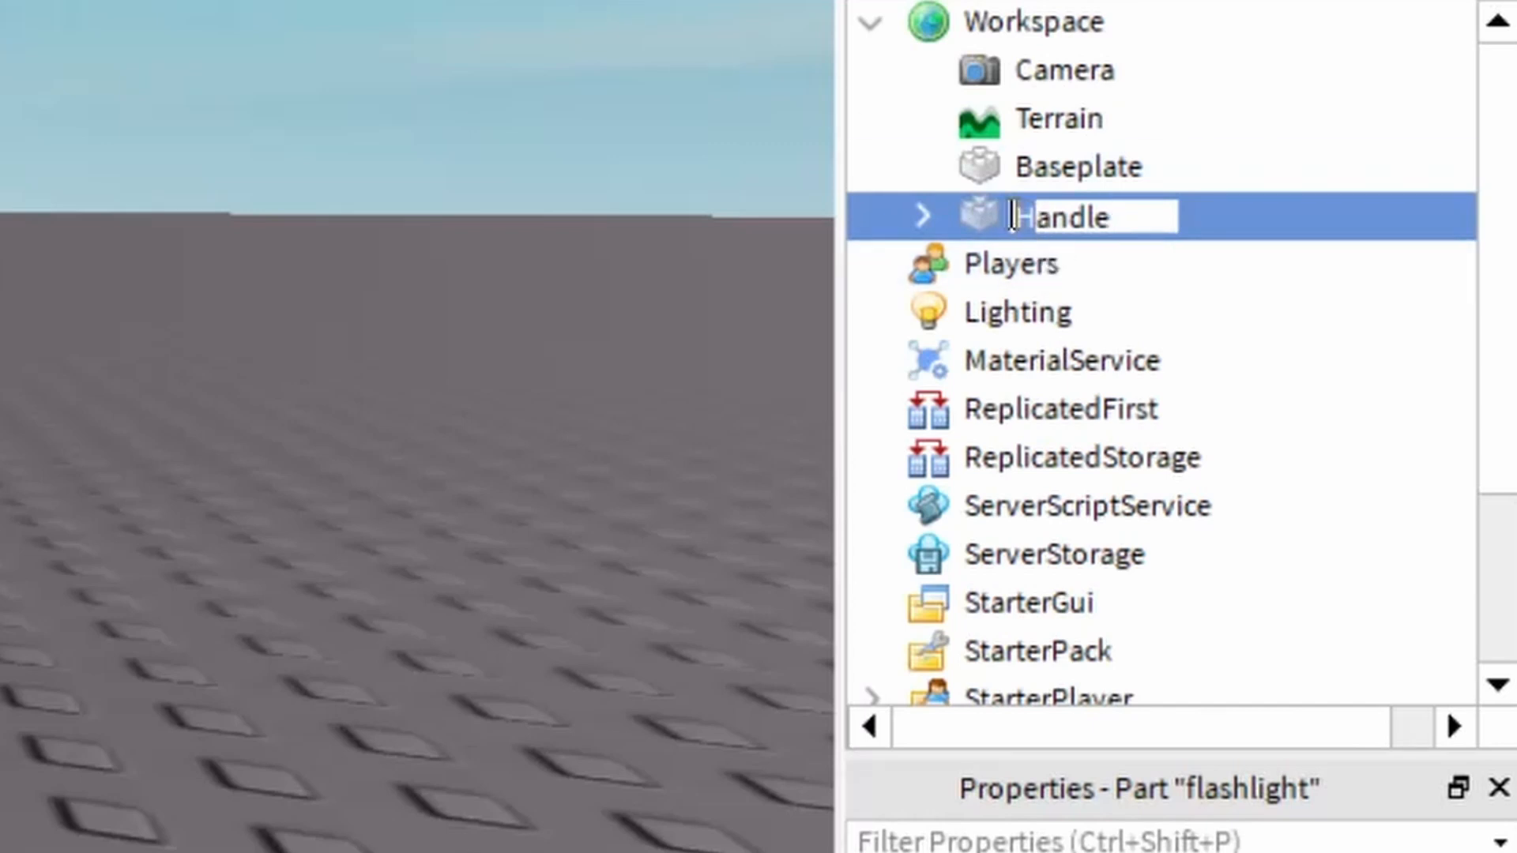
drag(1127, 221, 1035, 221)
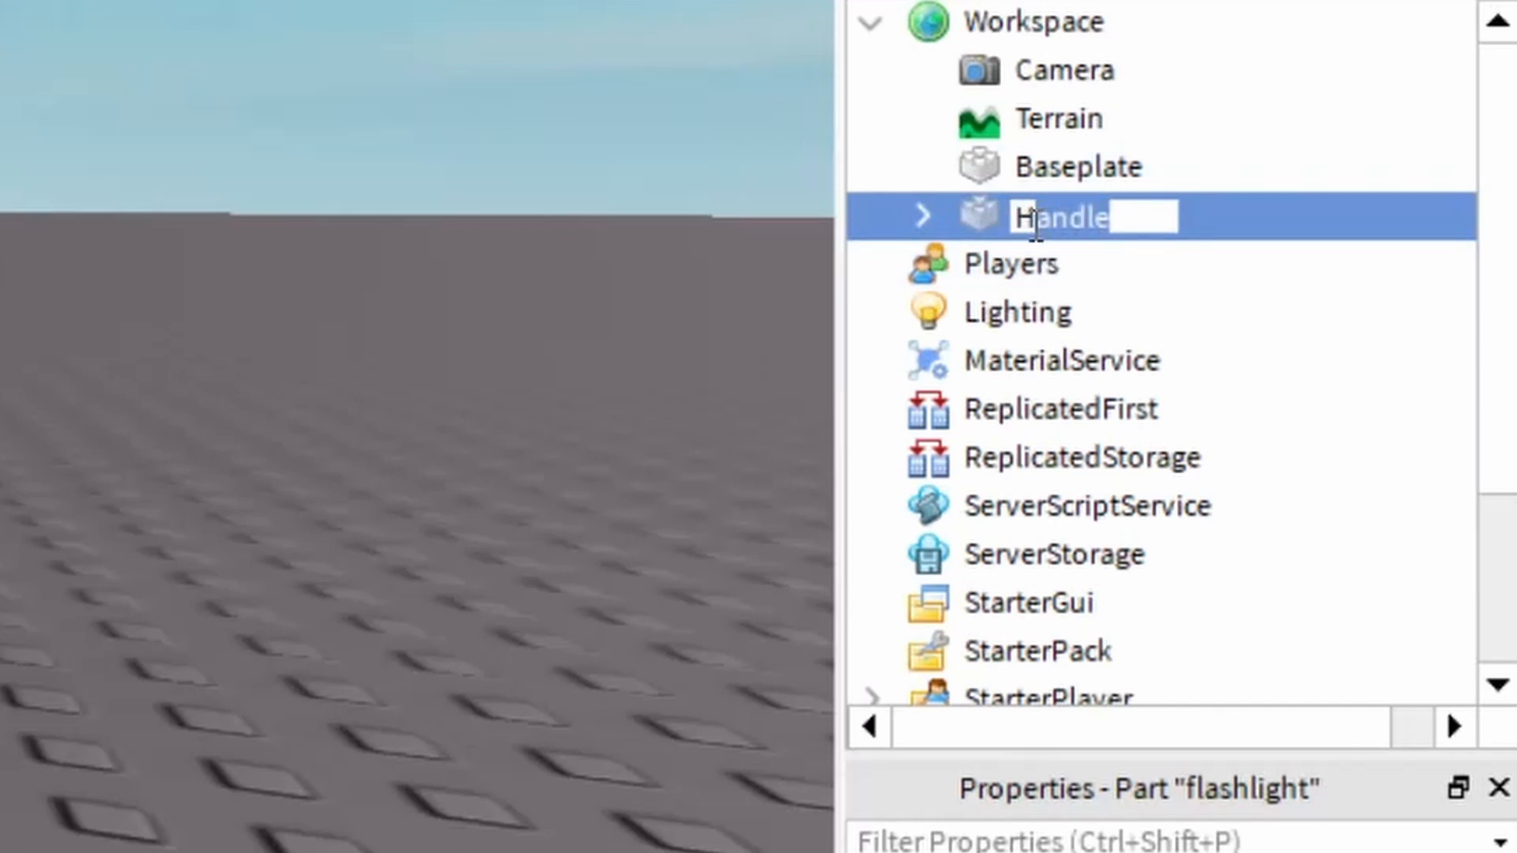
click(1126, 225)
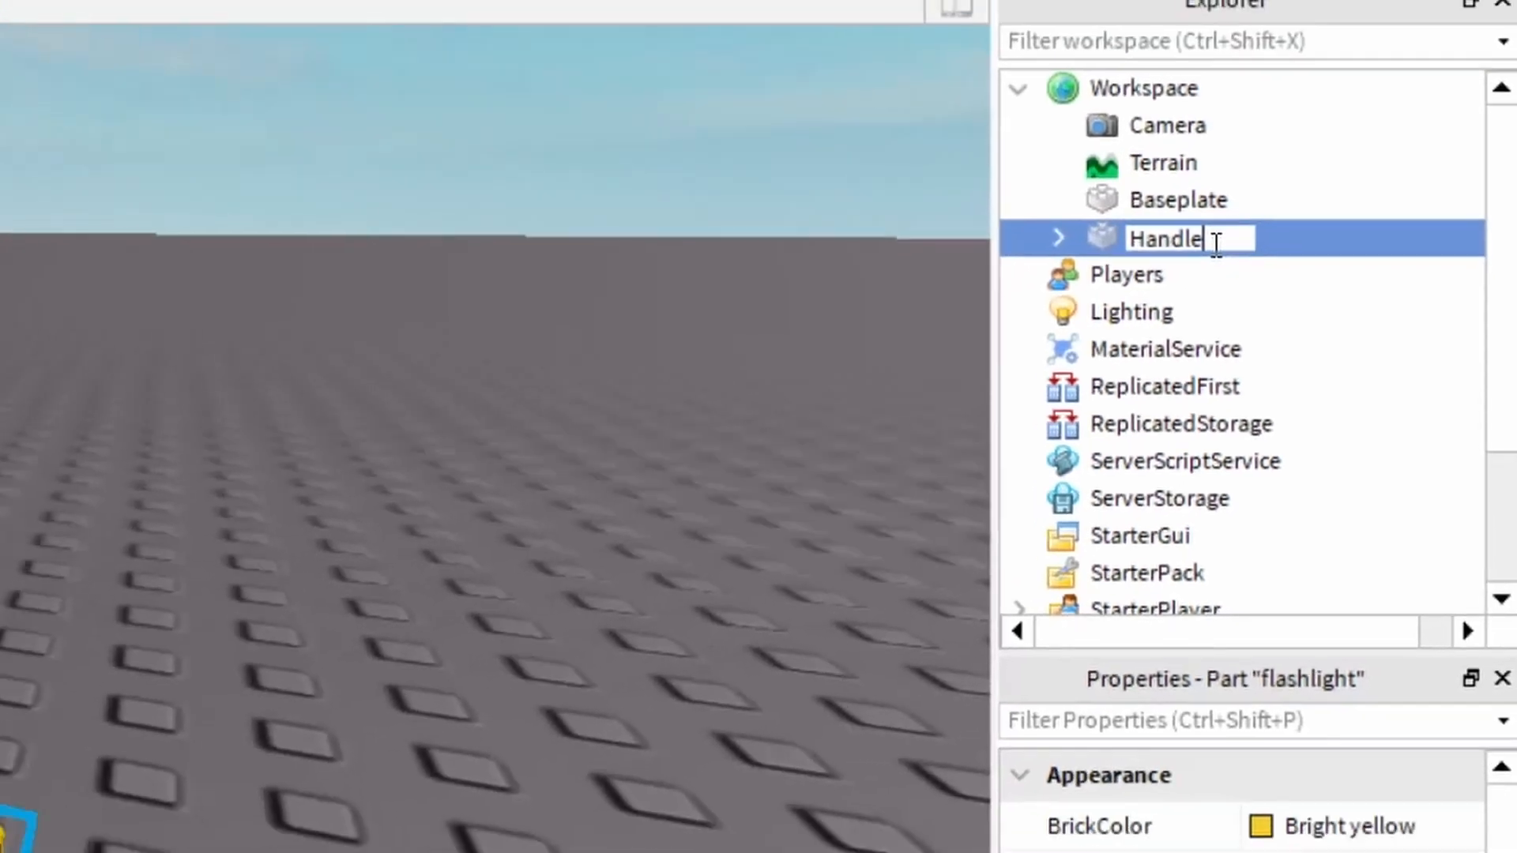
key(Return)
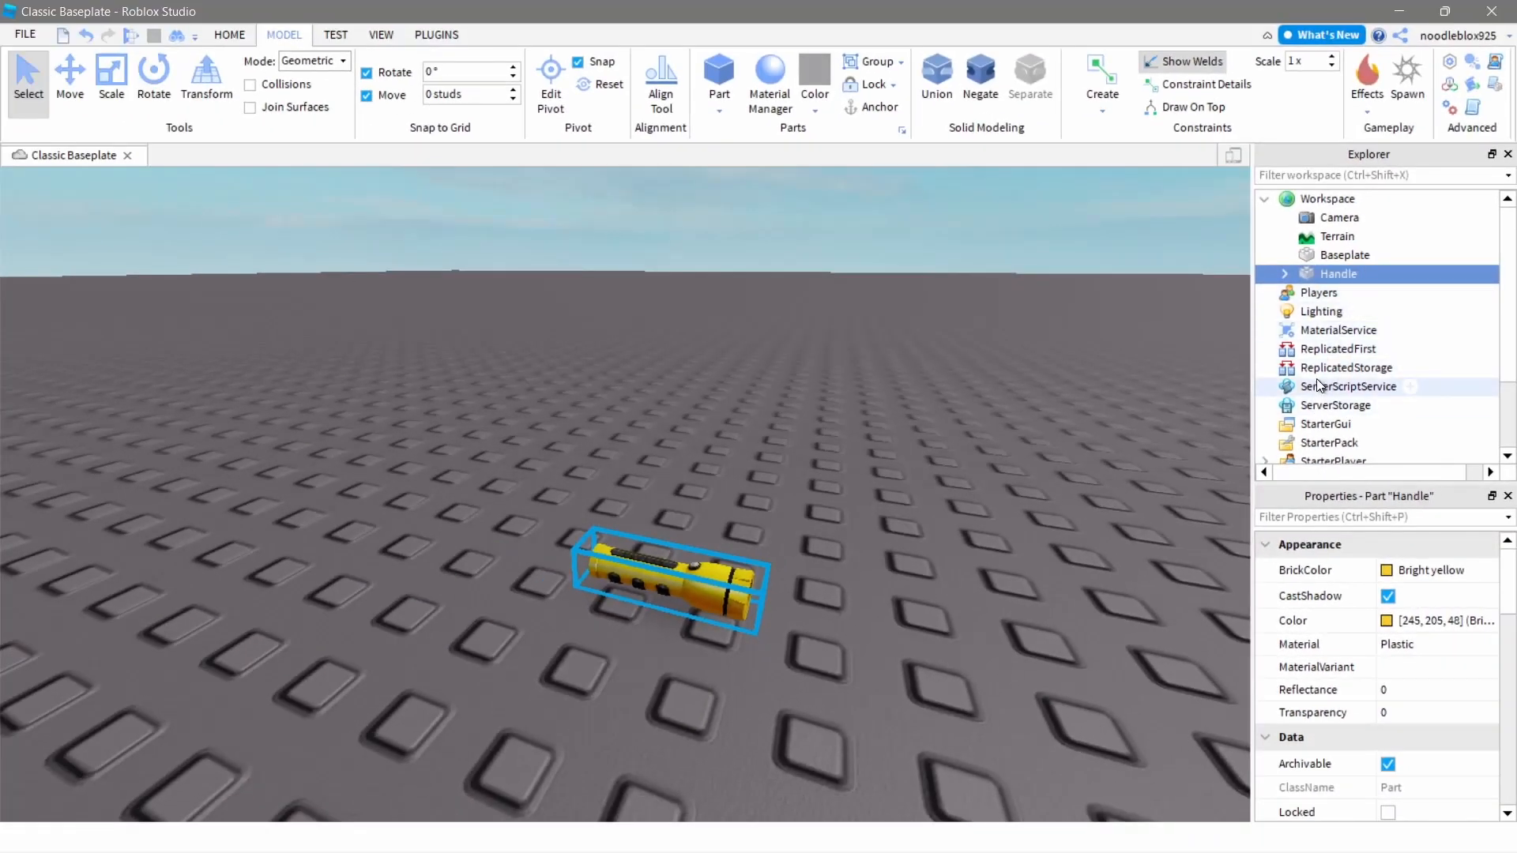
Insert a Tool object into StarterPack and name it Flashlight.
scroll(1333, 289, down, 2)
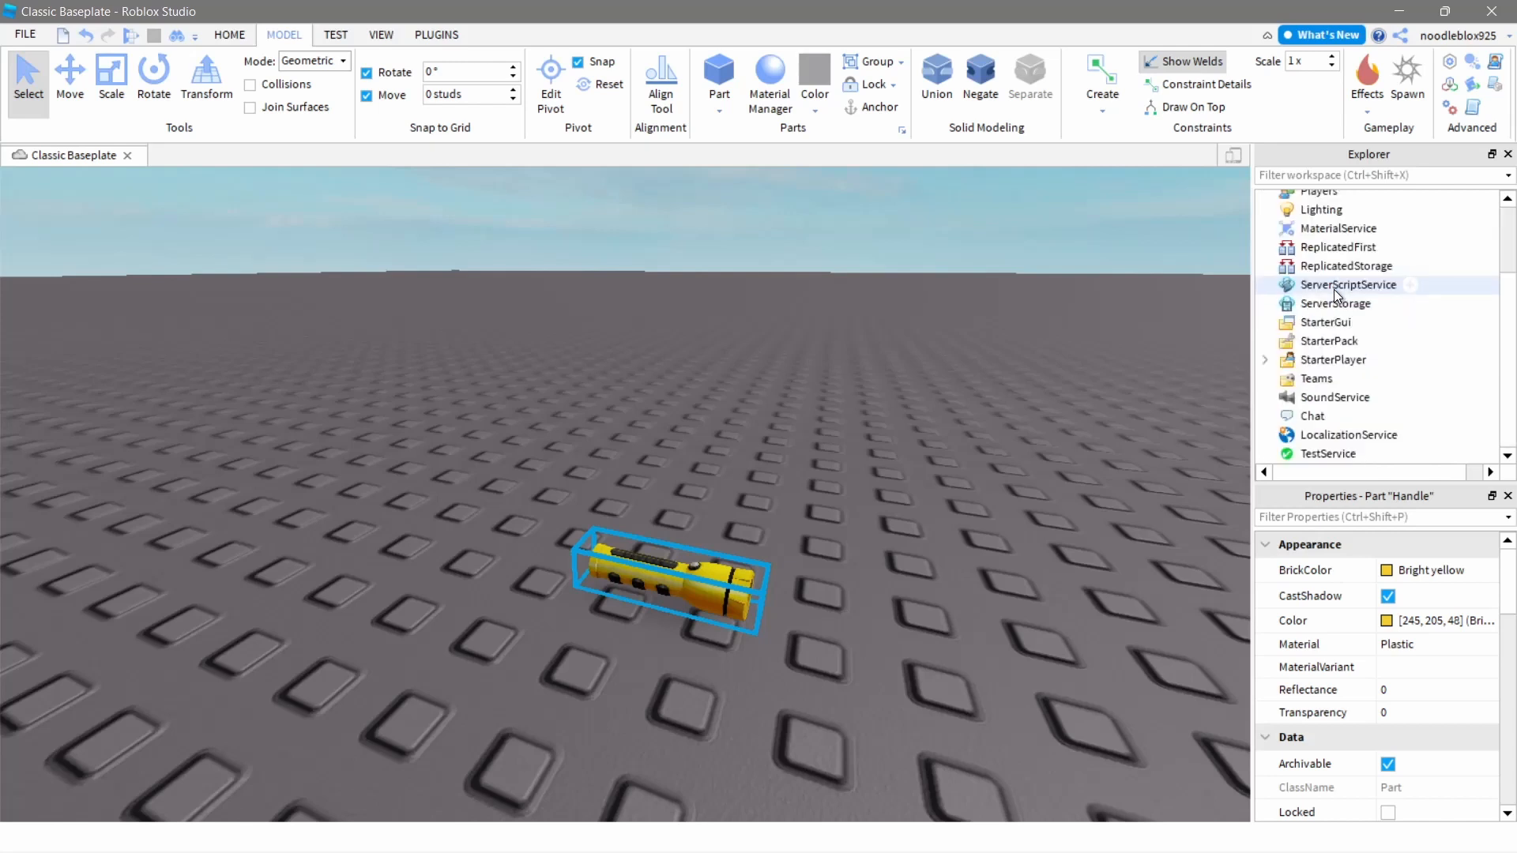
scroll(1333, 289, up, 2)
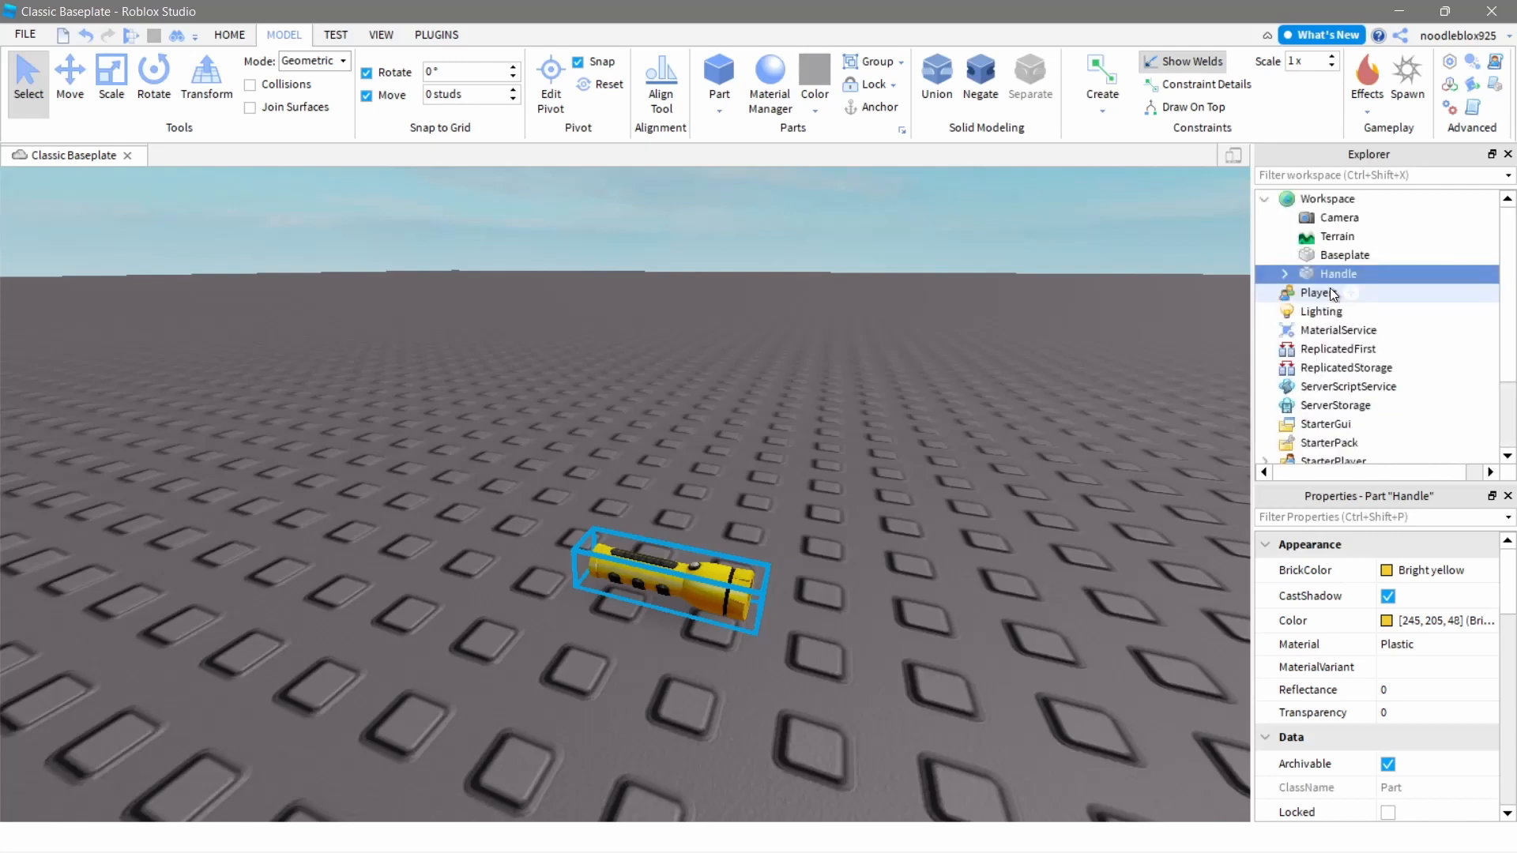
scroll(1330, 289, down, 2)
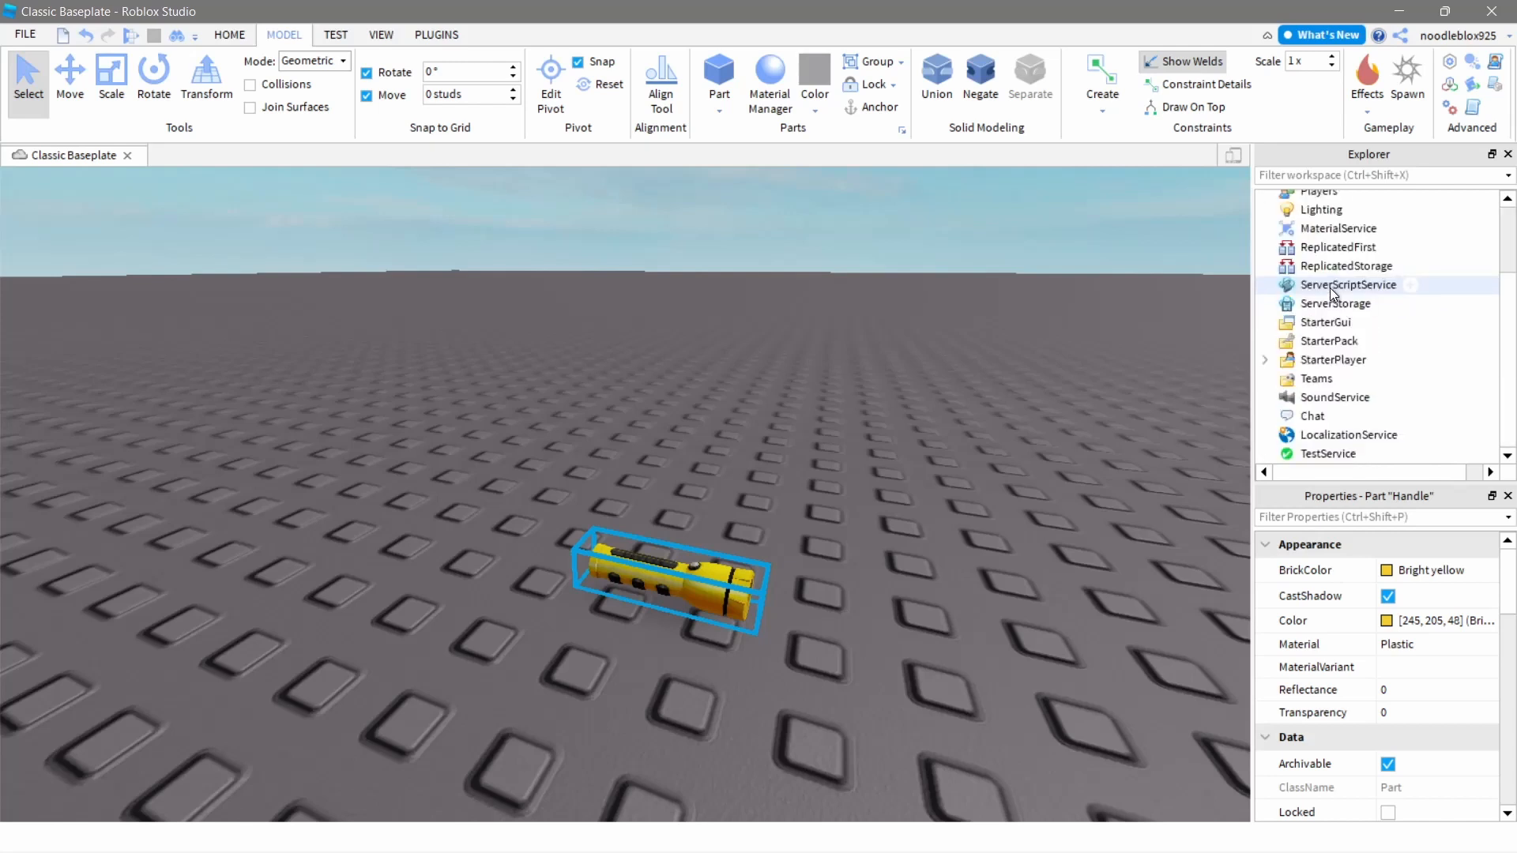
click(1376, 343)
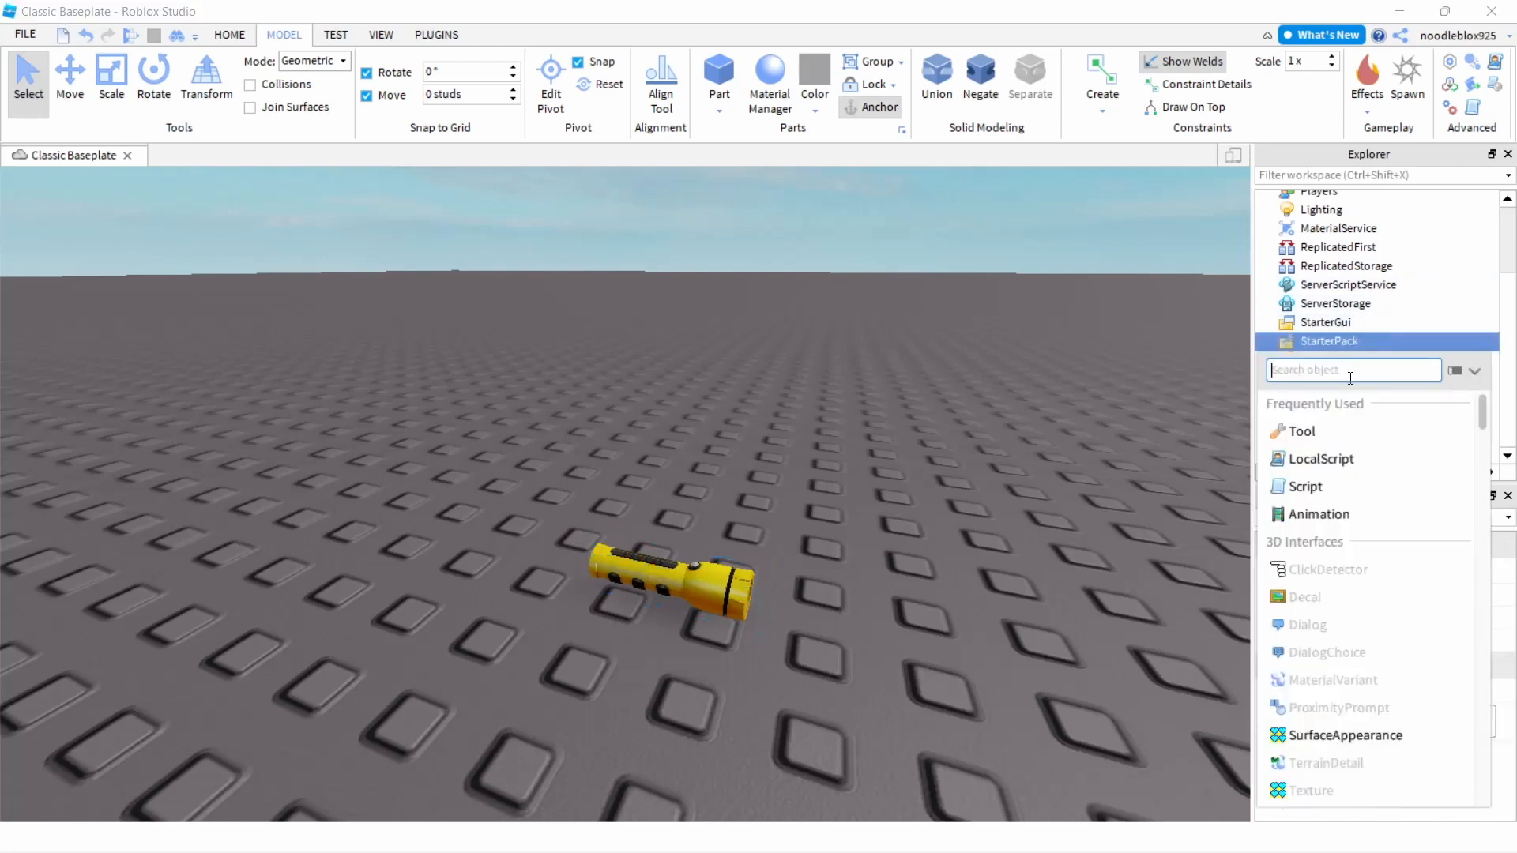
click(1299, 434)
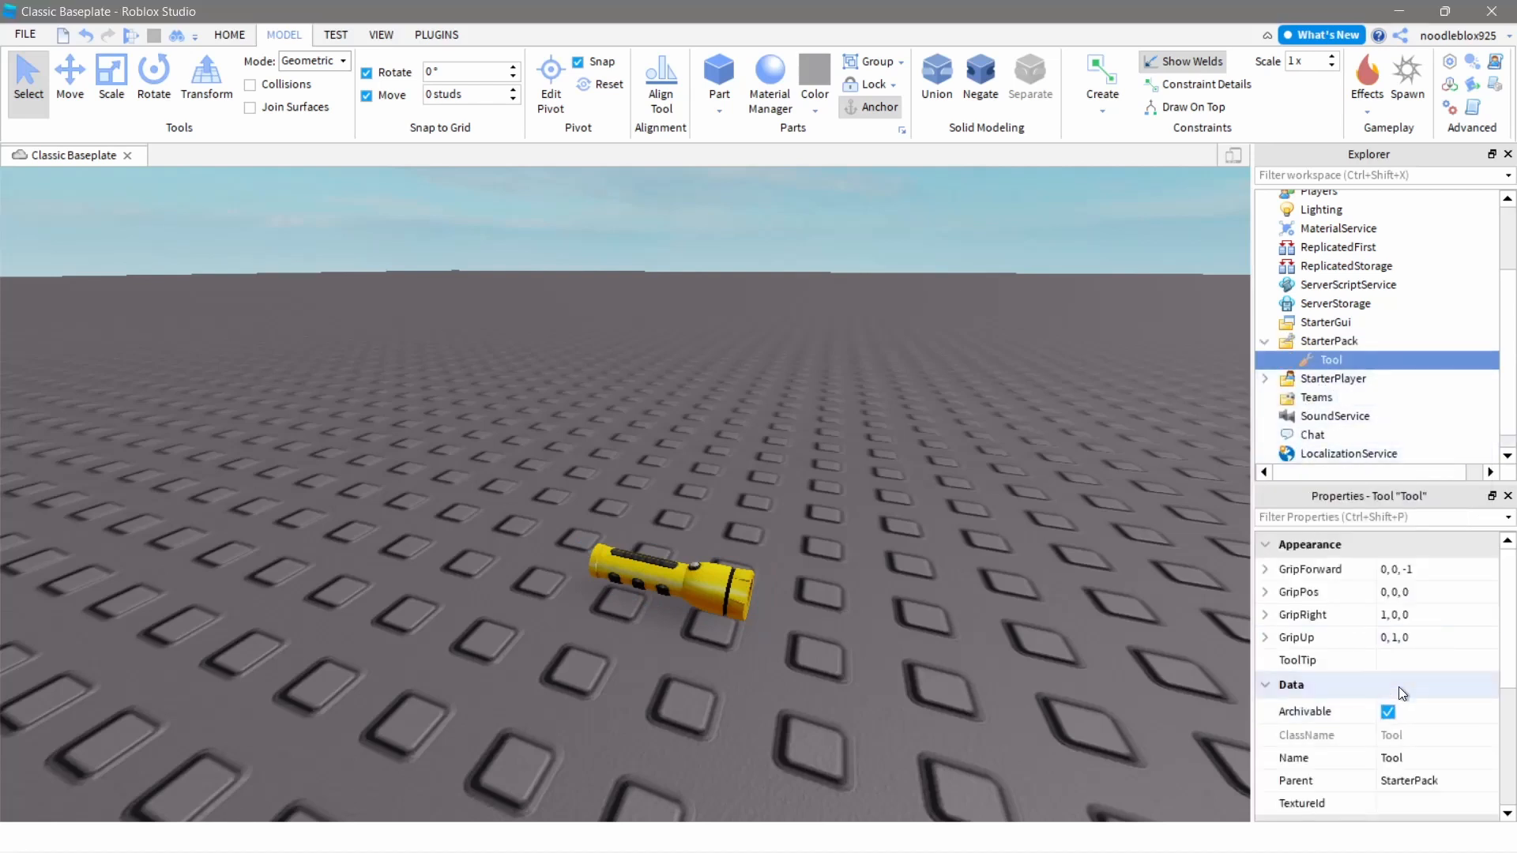
click(1404, 758)
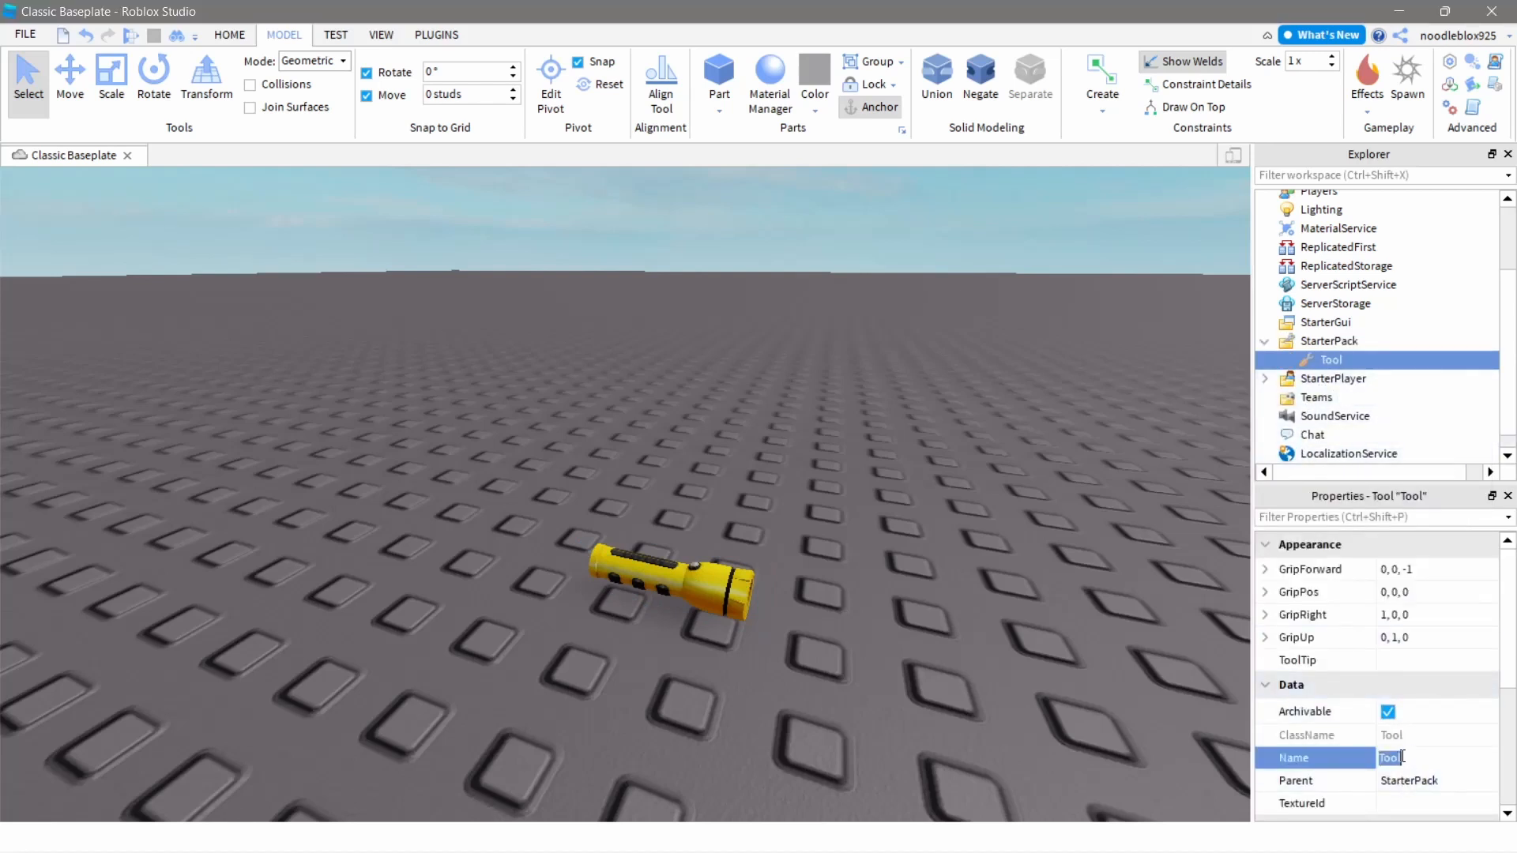
text(Flashlight)
key(Return)
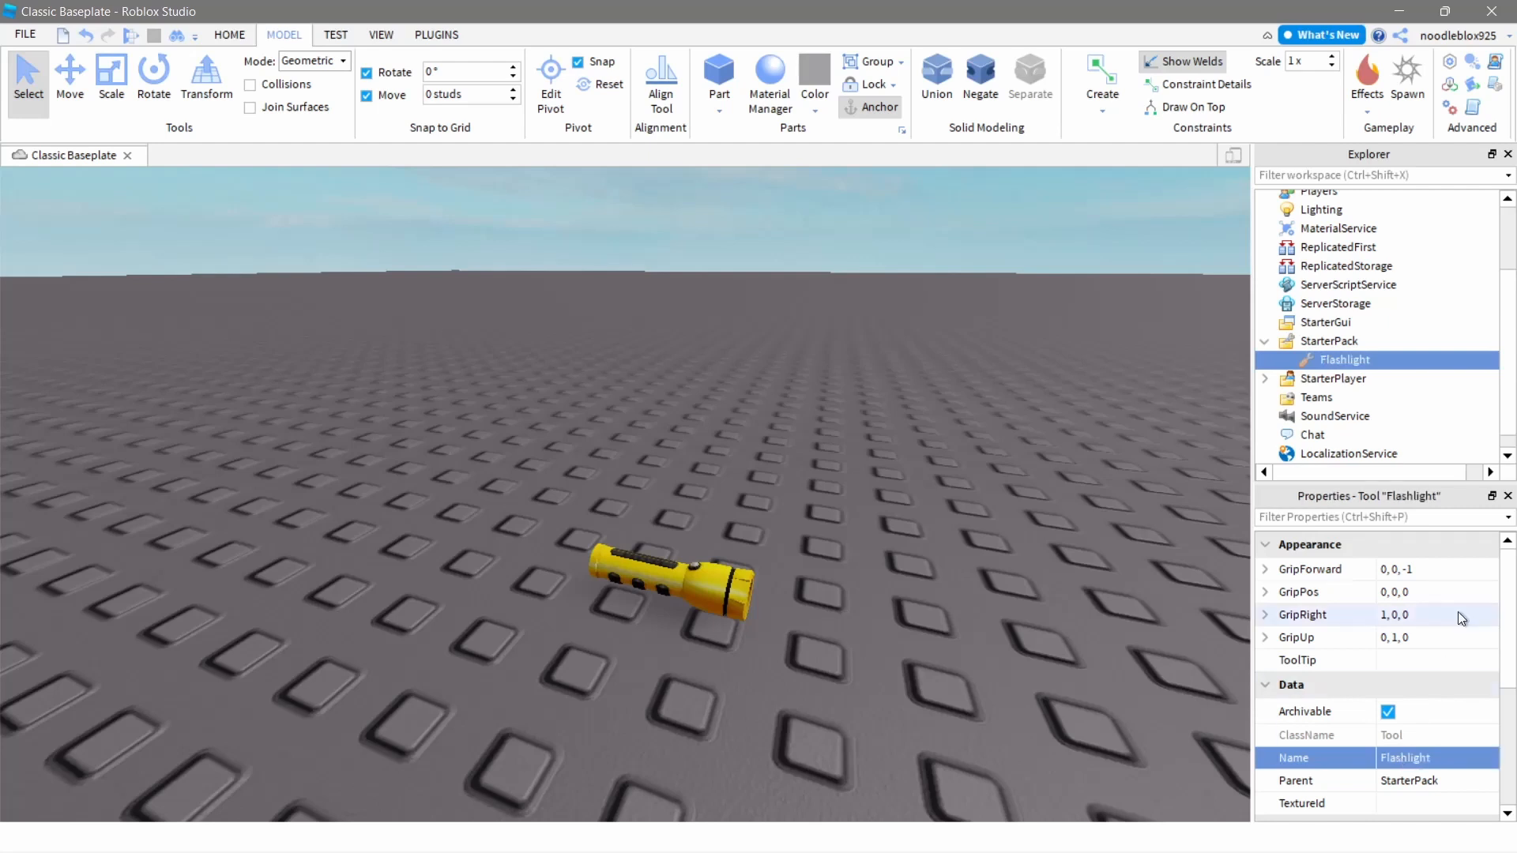
Move the Handle part from Workspace into the Flashlight tool in StarterPack.
scroll(1387, 367, up, 3)
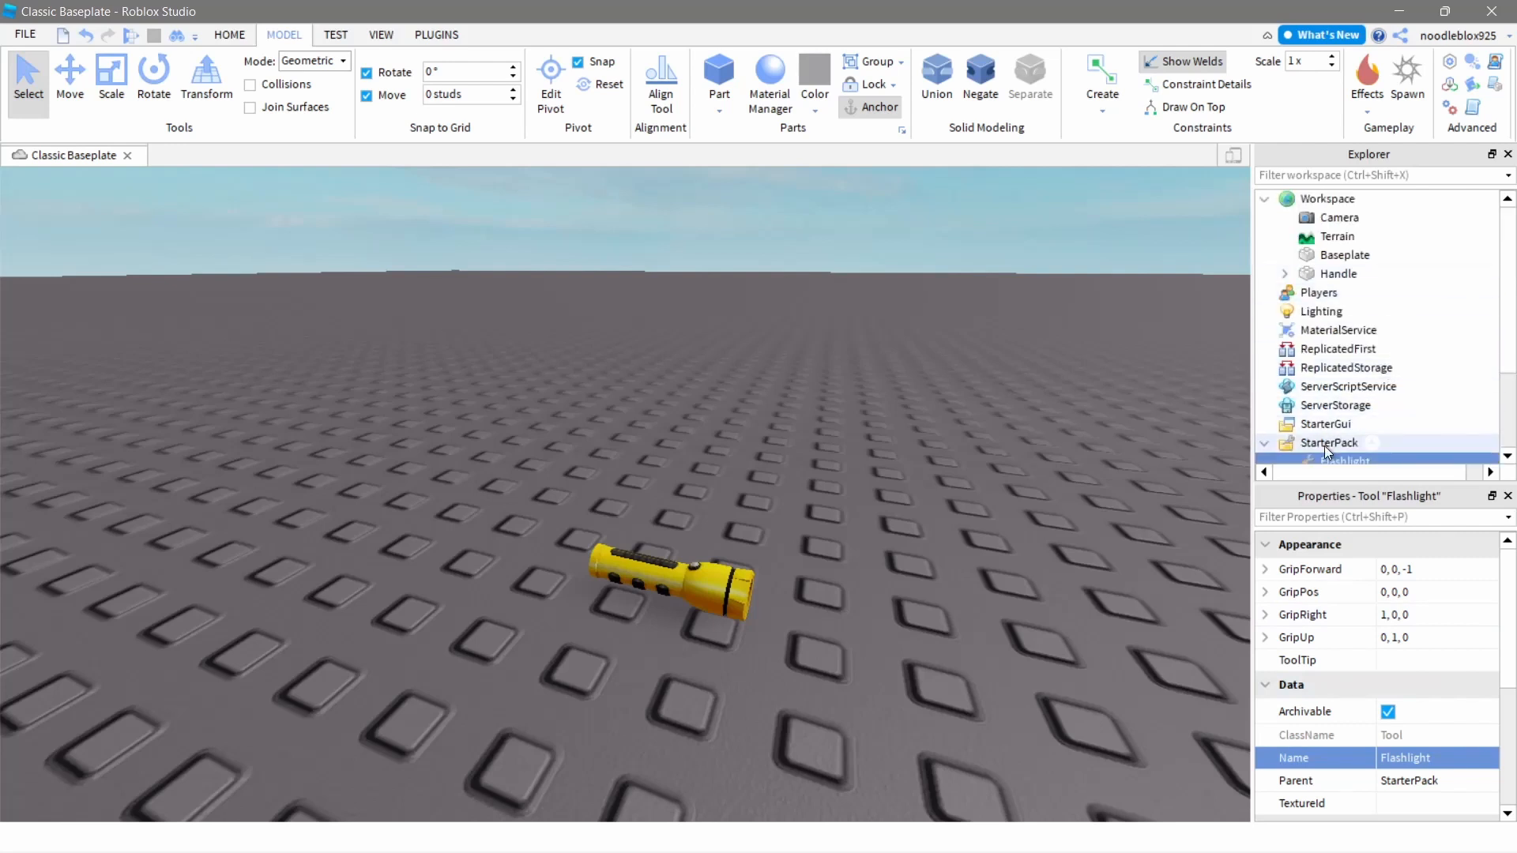
click(1318, 274)
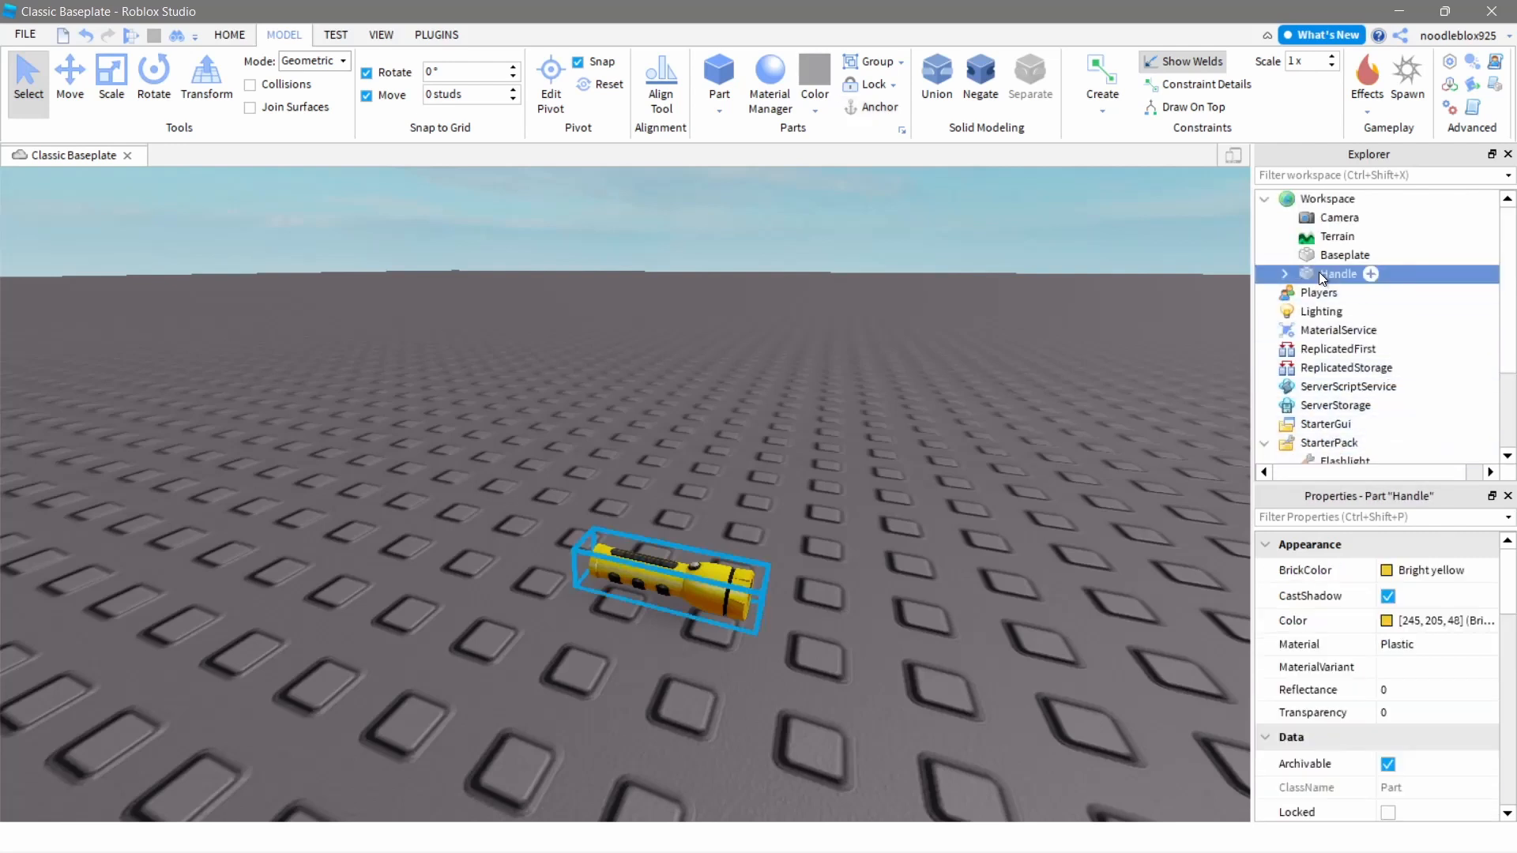
scroll(1319, 272, down, 2)
scroll(1319, 272, up, 2)
drag(1319, 272, 1325, 446)
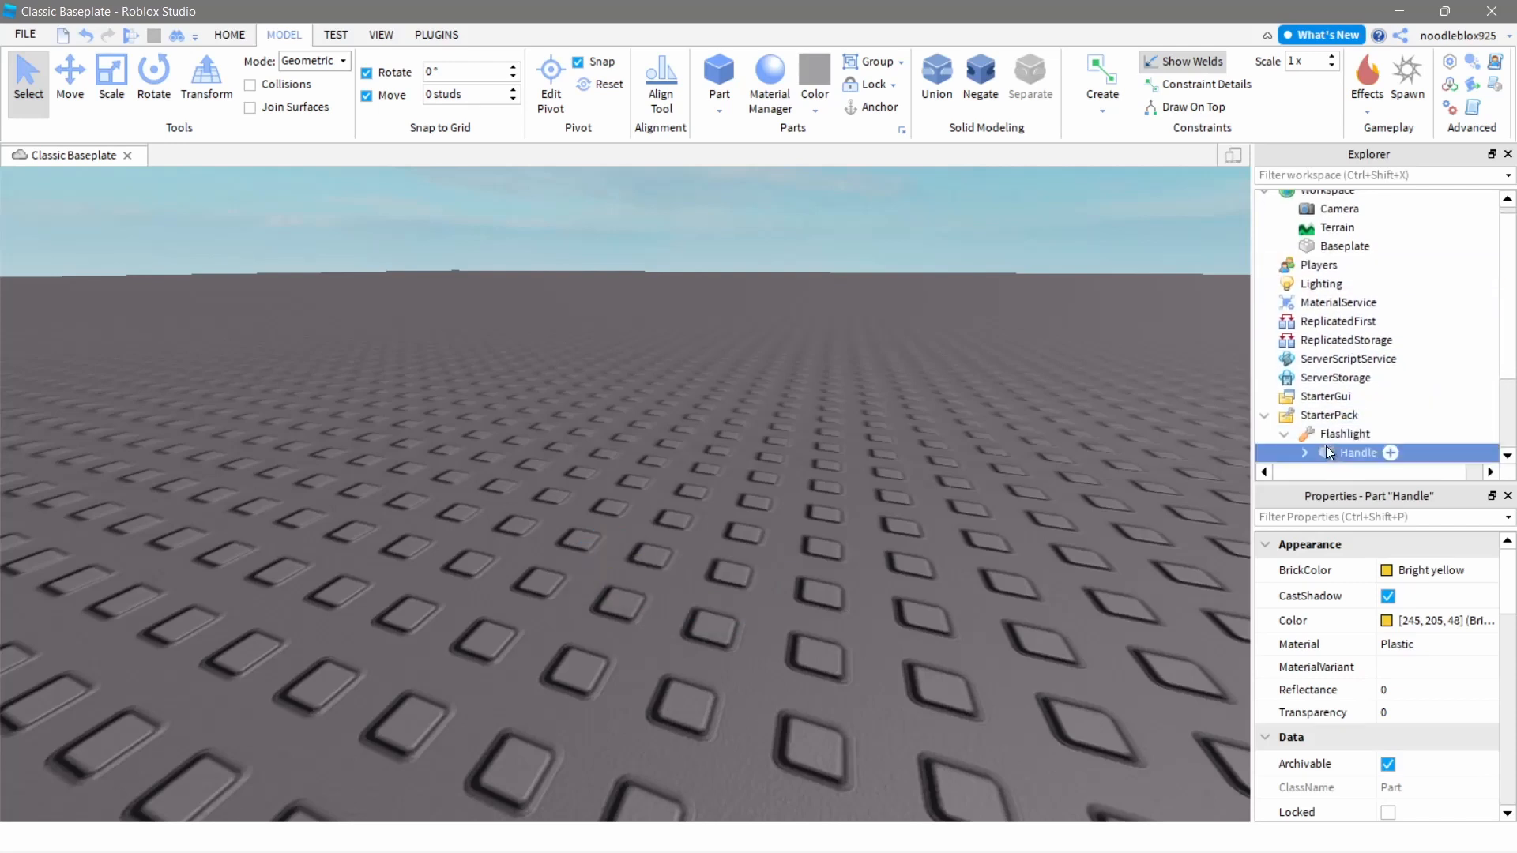
Open the Flashlight tool in the Tool Grip Editor plugin and start editing its grip.
scroll(1319, 441, down, 2)
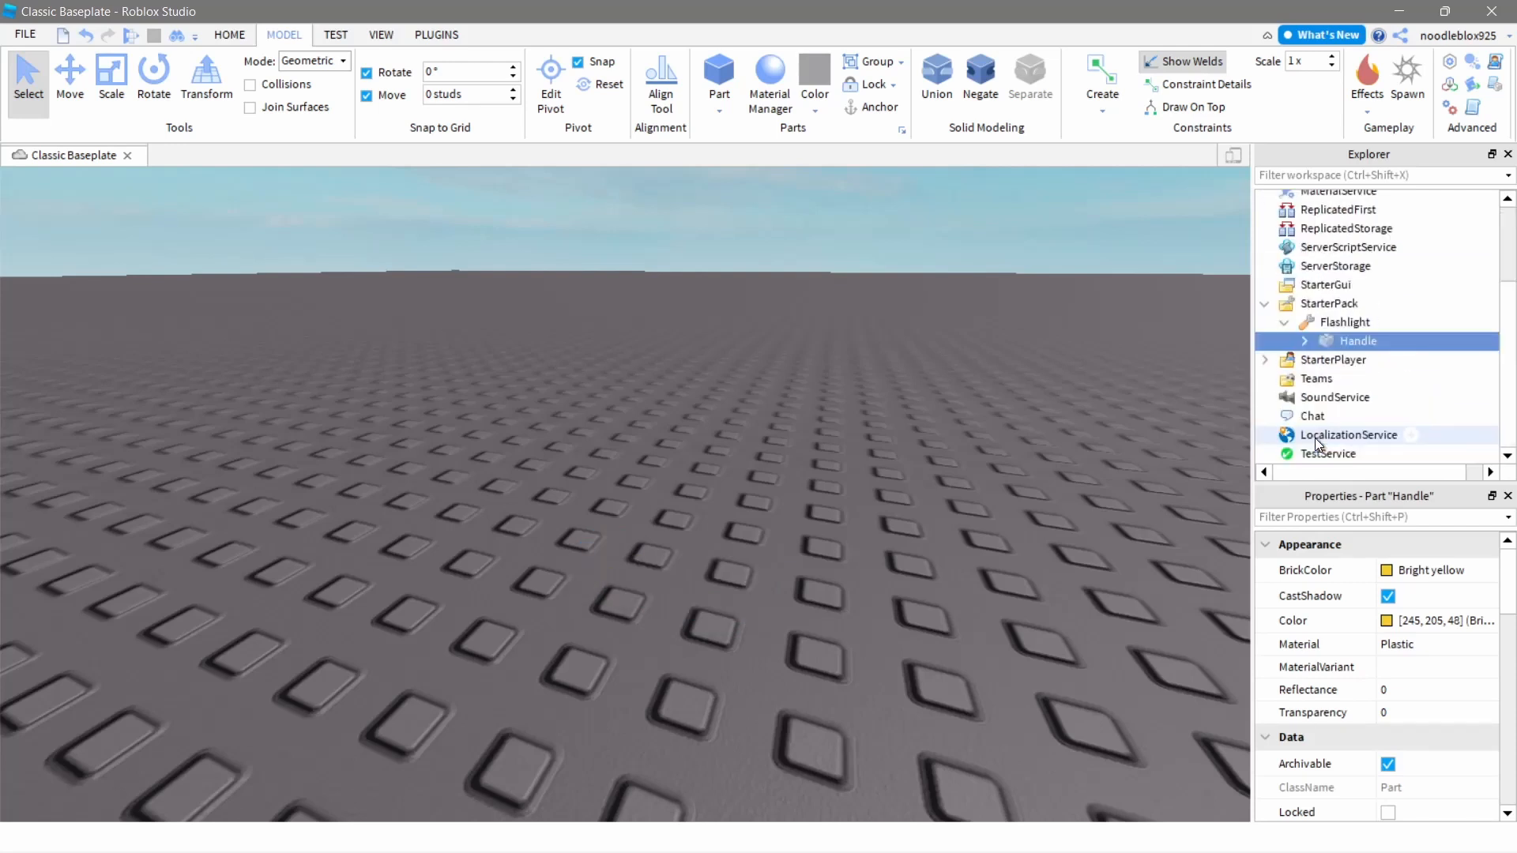
click(1345, 321)
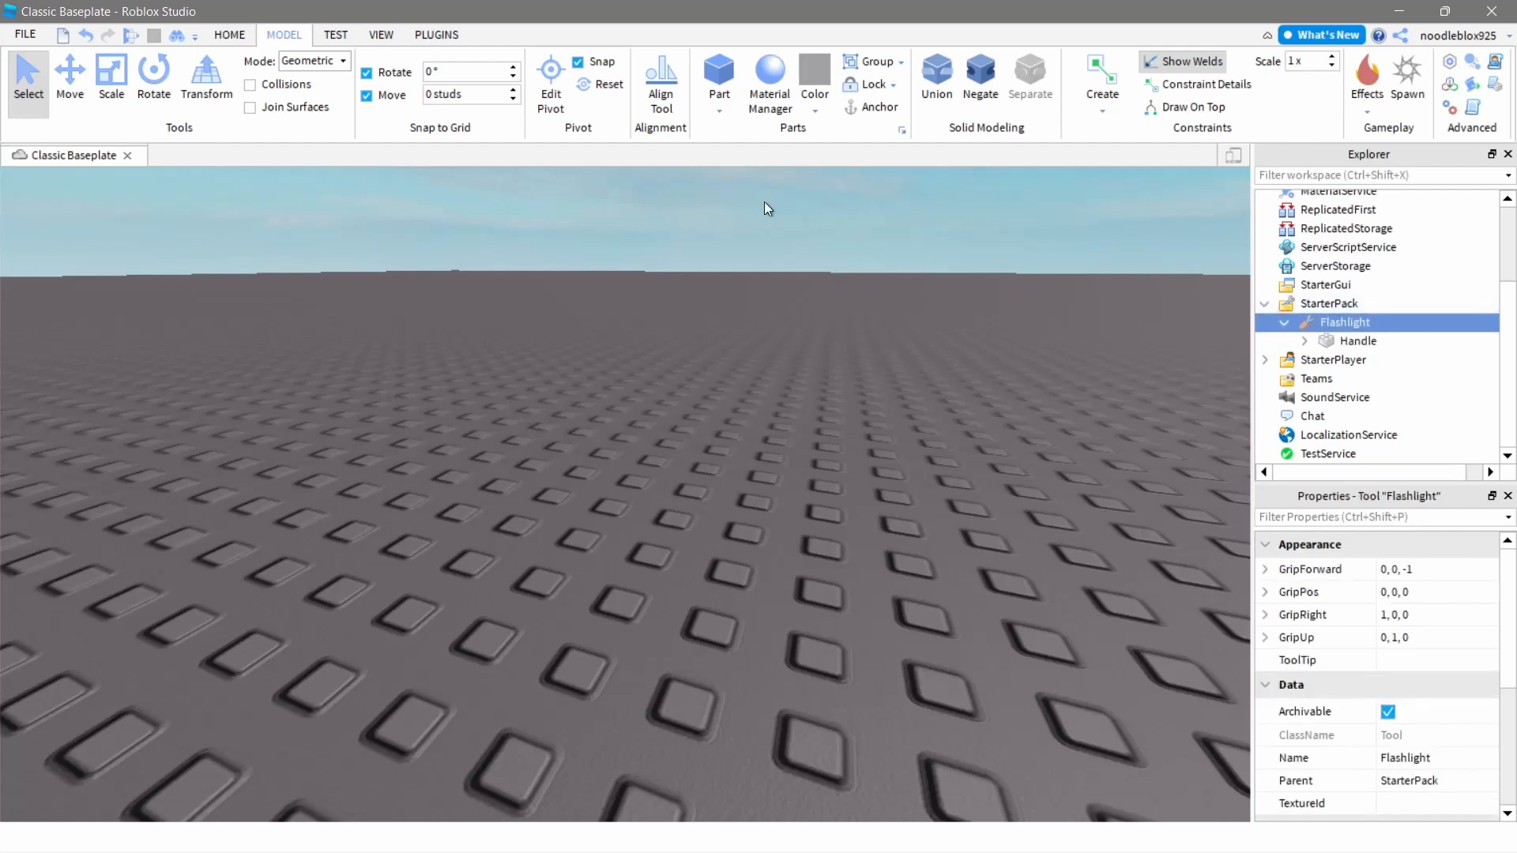
click(427, 35)
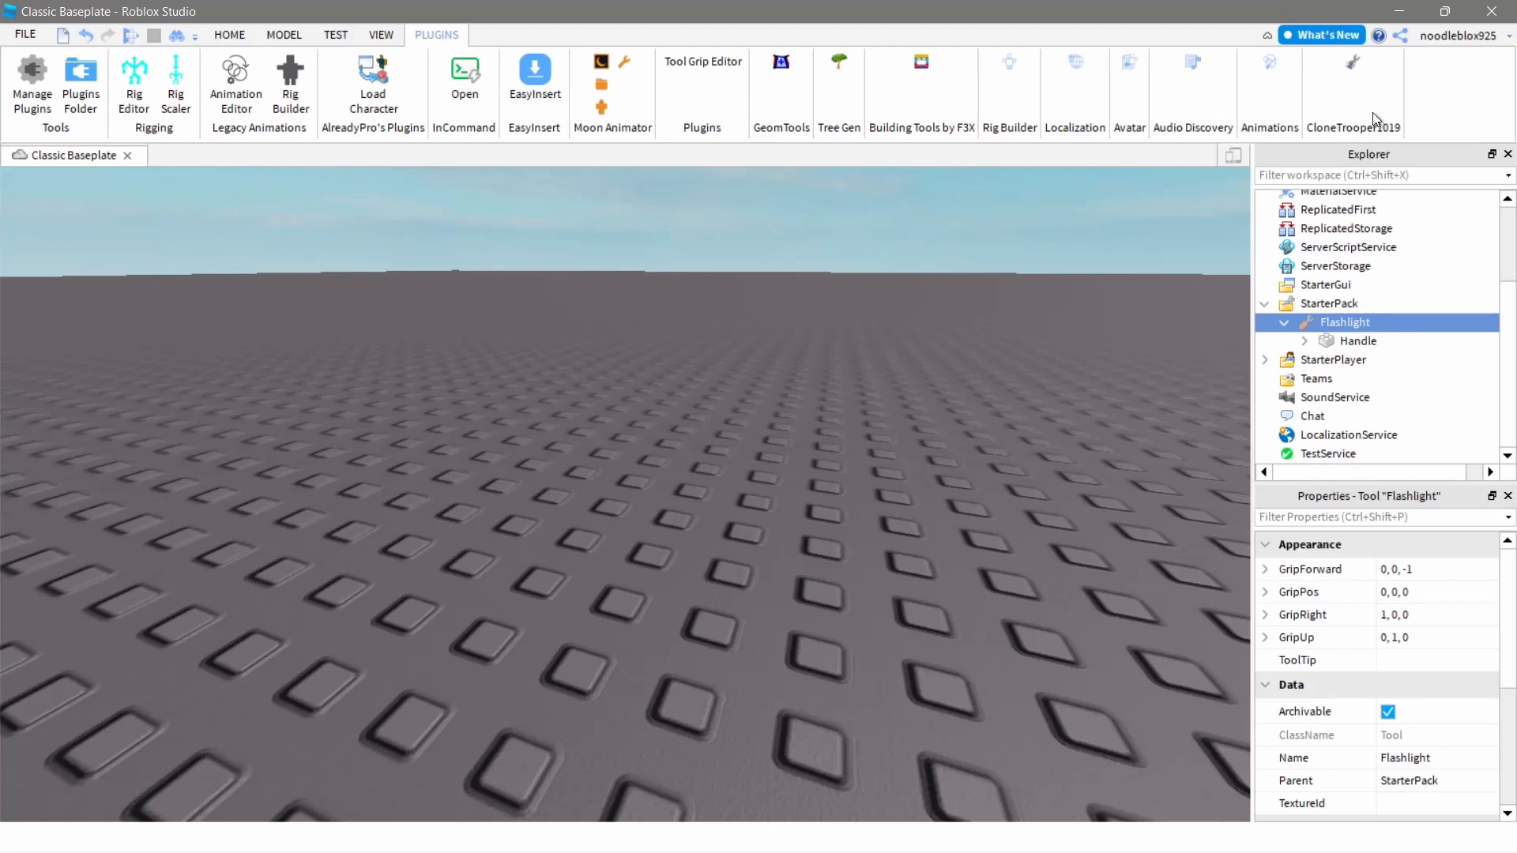
click(1350, 63)
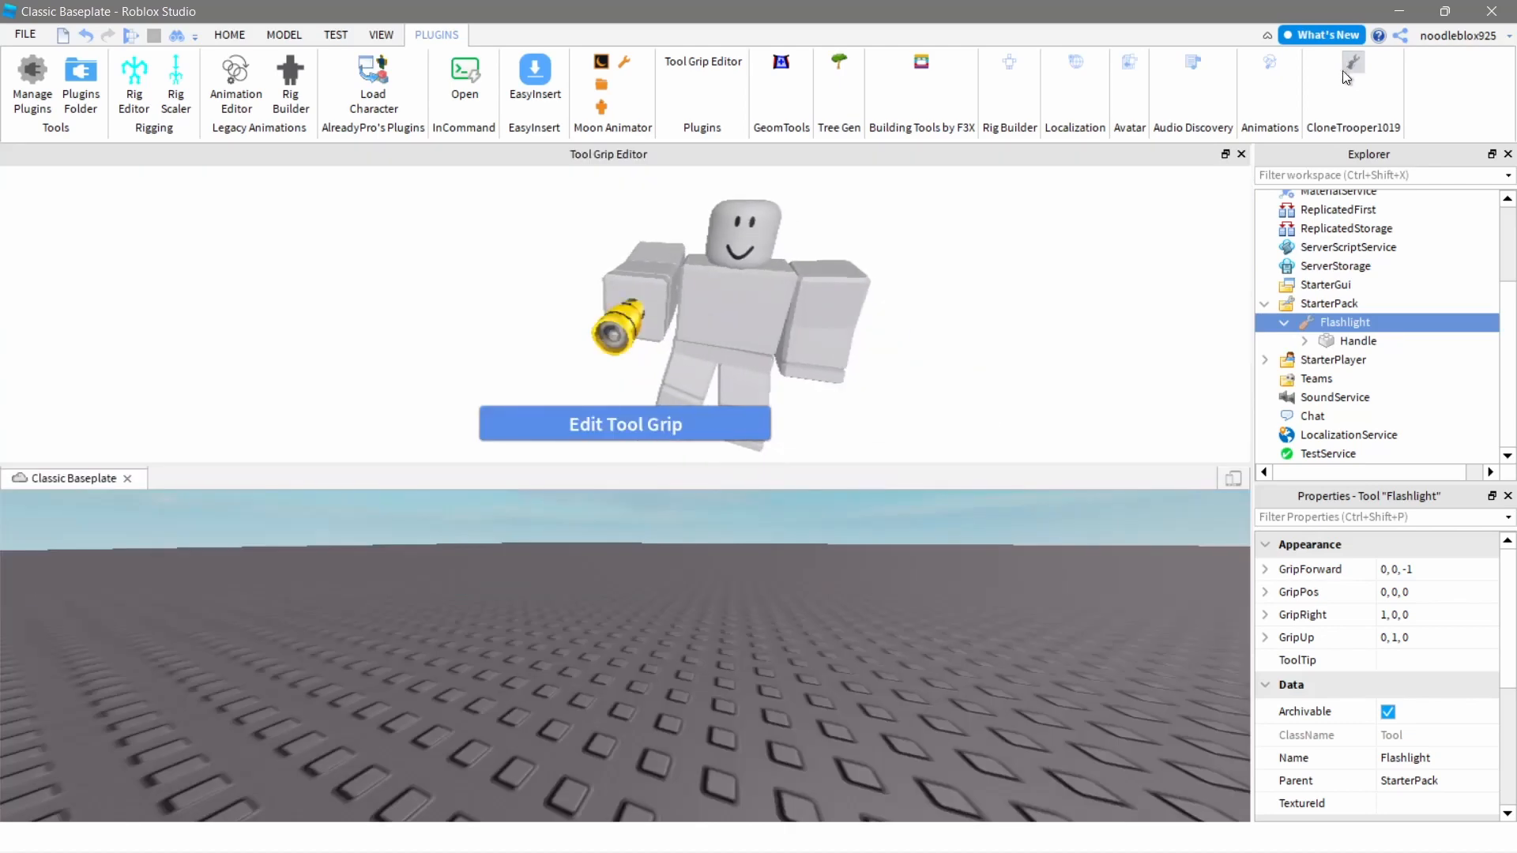
click(619, 420)
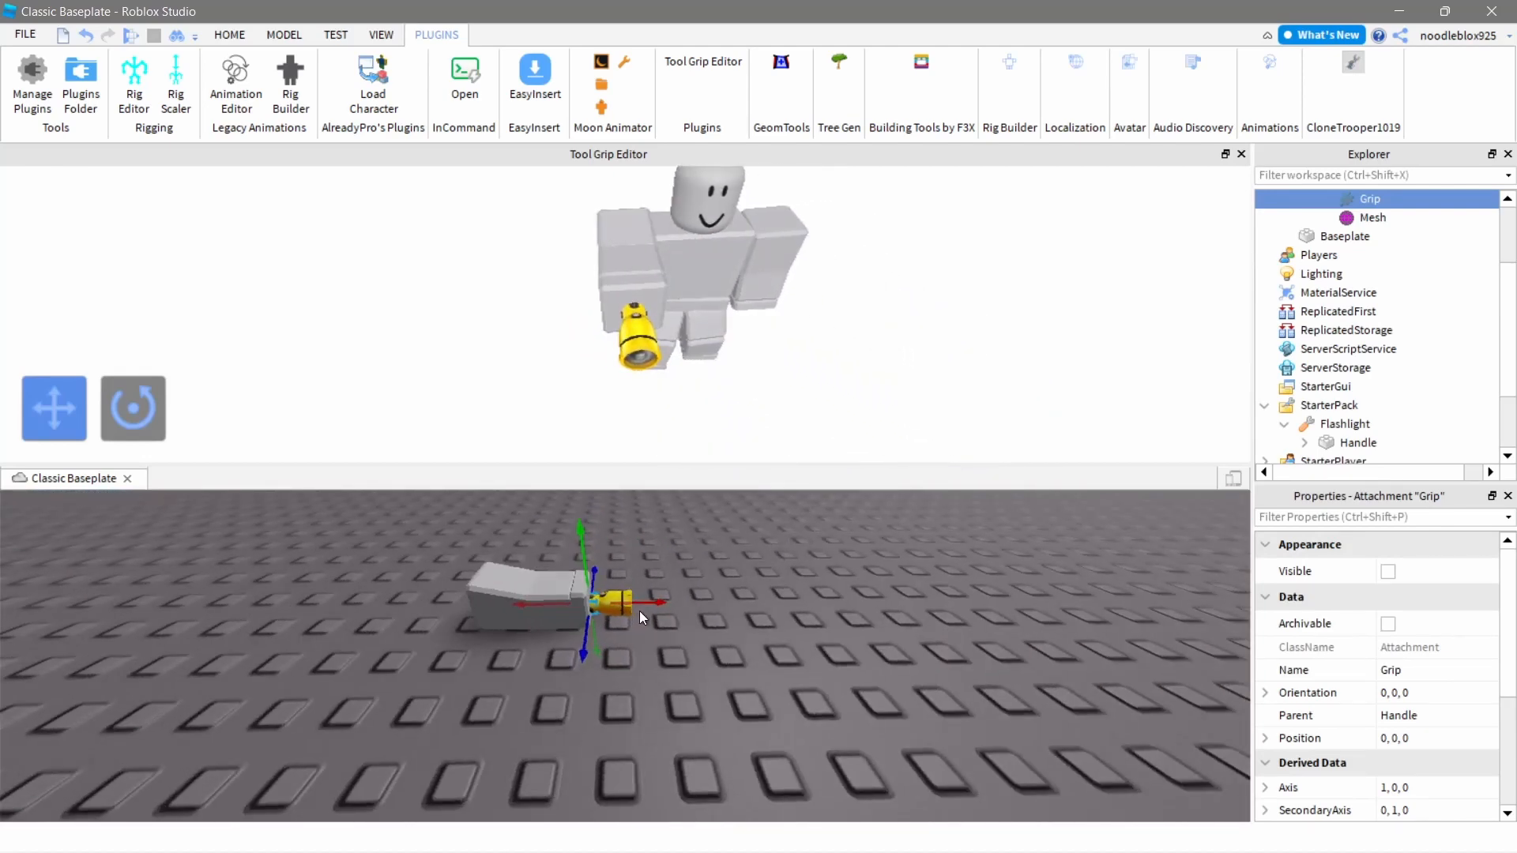
Shift the flashlight's grip along its length to a position of about 0, 0, 0.653 and close the Tool Grip Editor.
mouse_move(650, 603)
mouse_down()
mouse_move(606, 606)
mouse_move(625, 604)
mouse_up()
right_drag(790, 622, 704, 614)
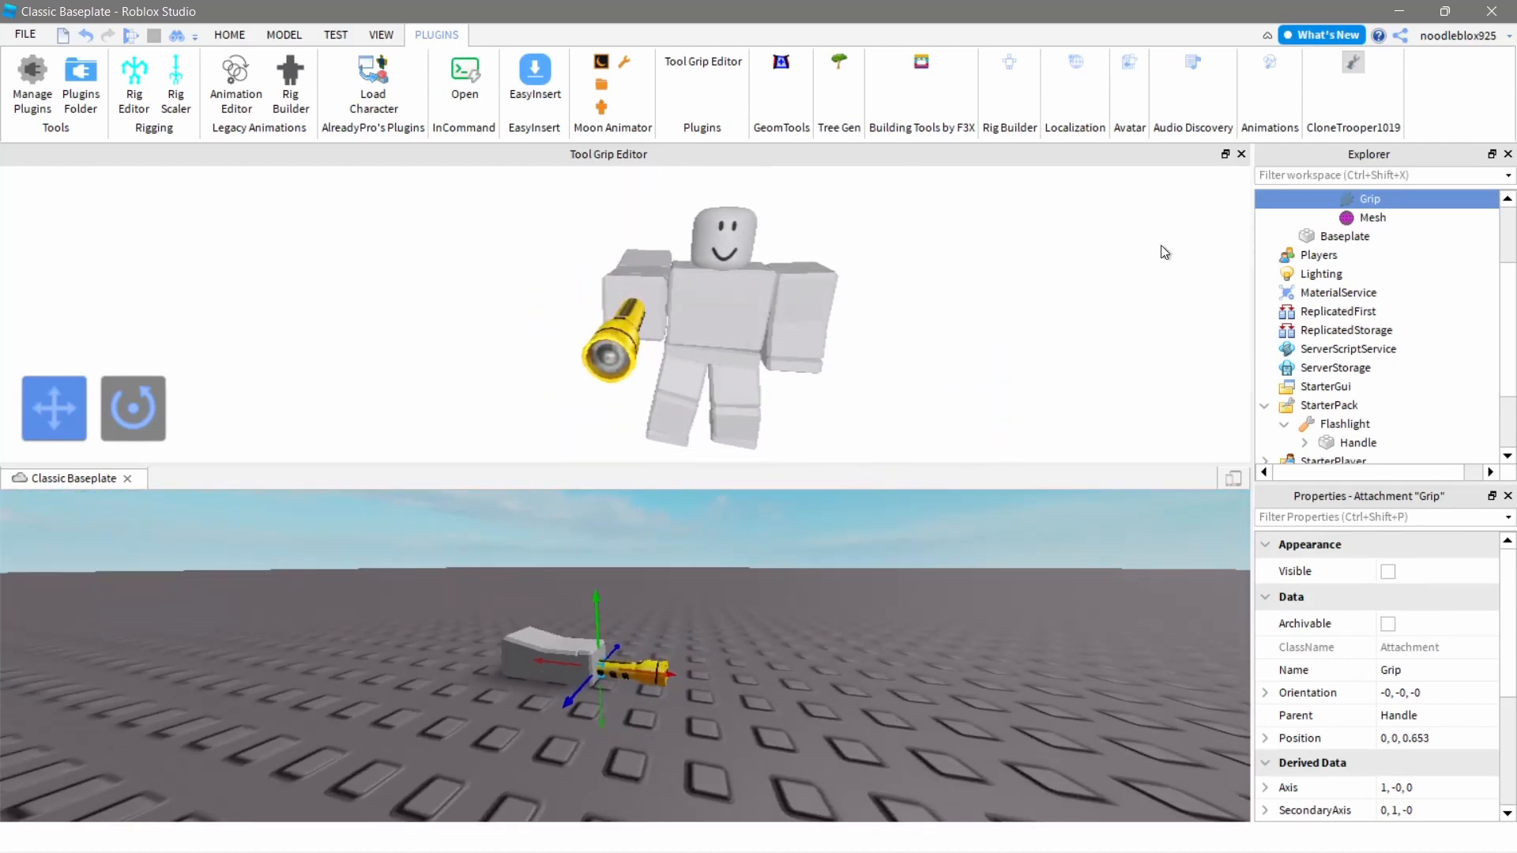
click(1100, 630)
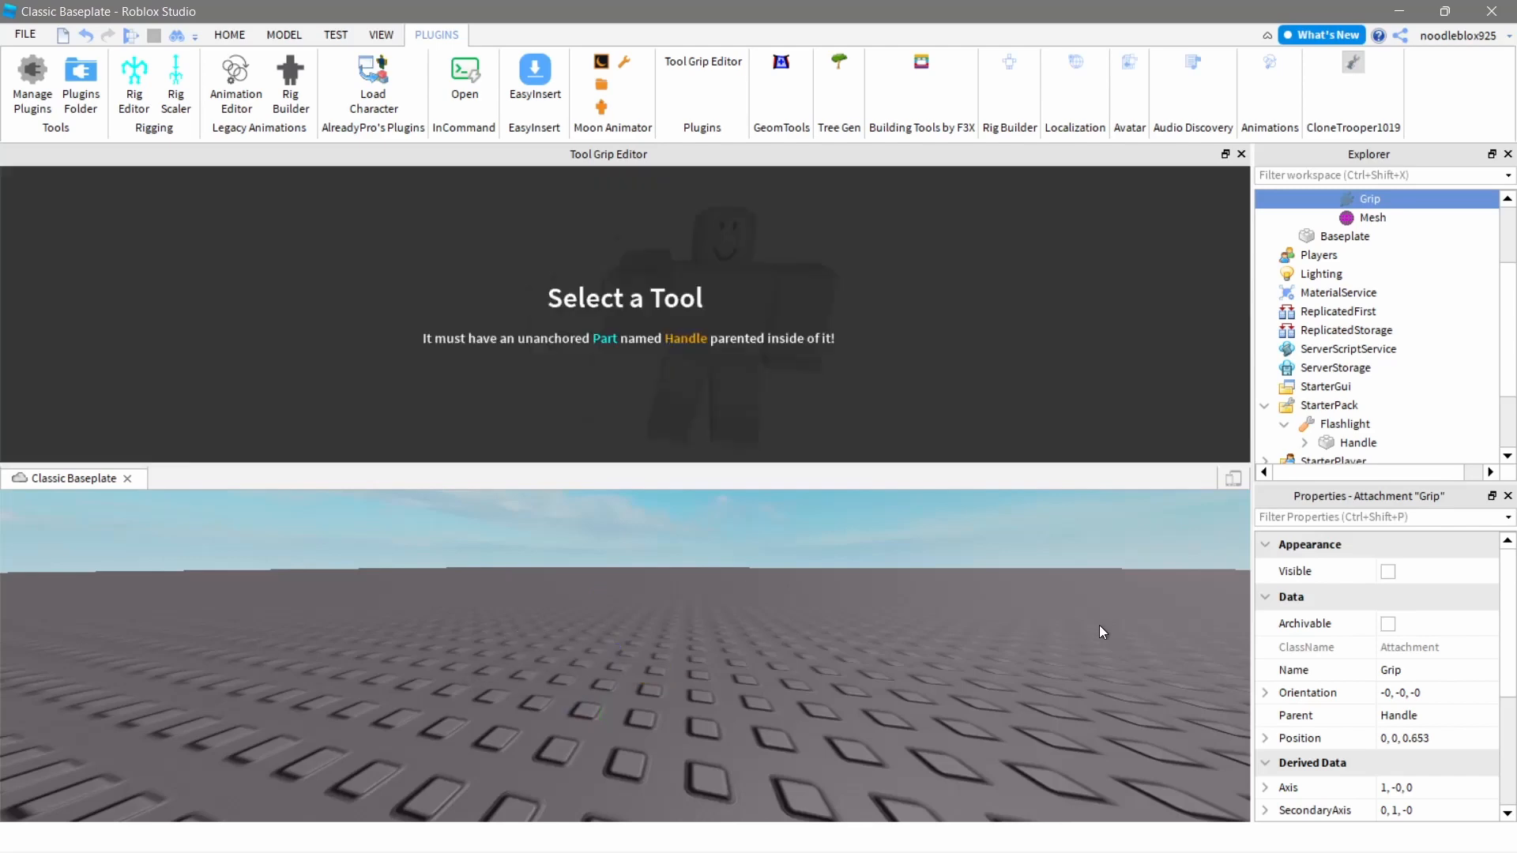
click(1241, 154)
Playtest the place, equip the Flashlight with the character to check how it is held, and stop the test.
scroll(959, 427, down, 4)
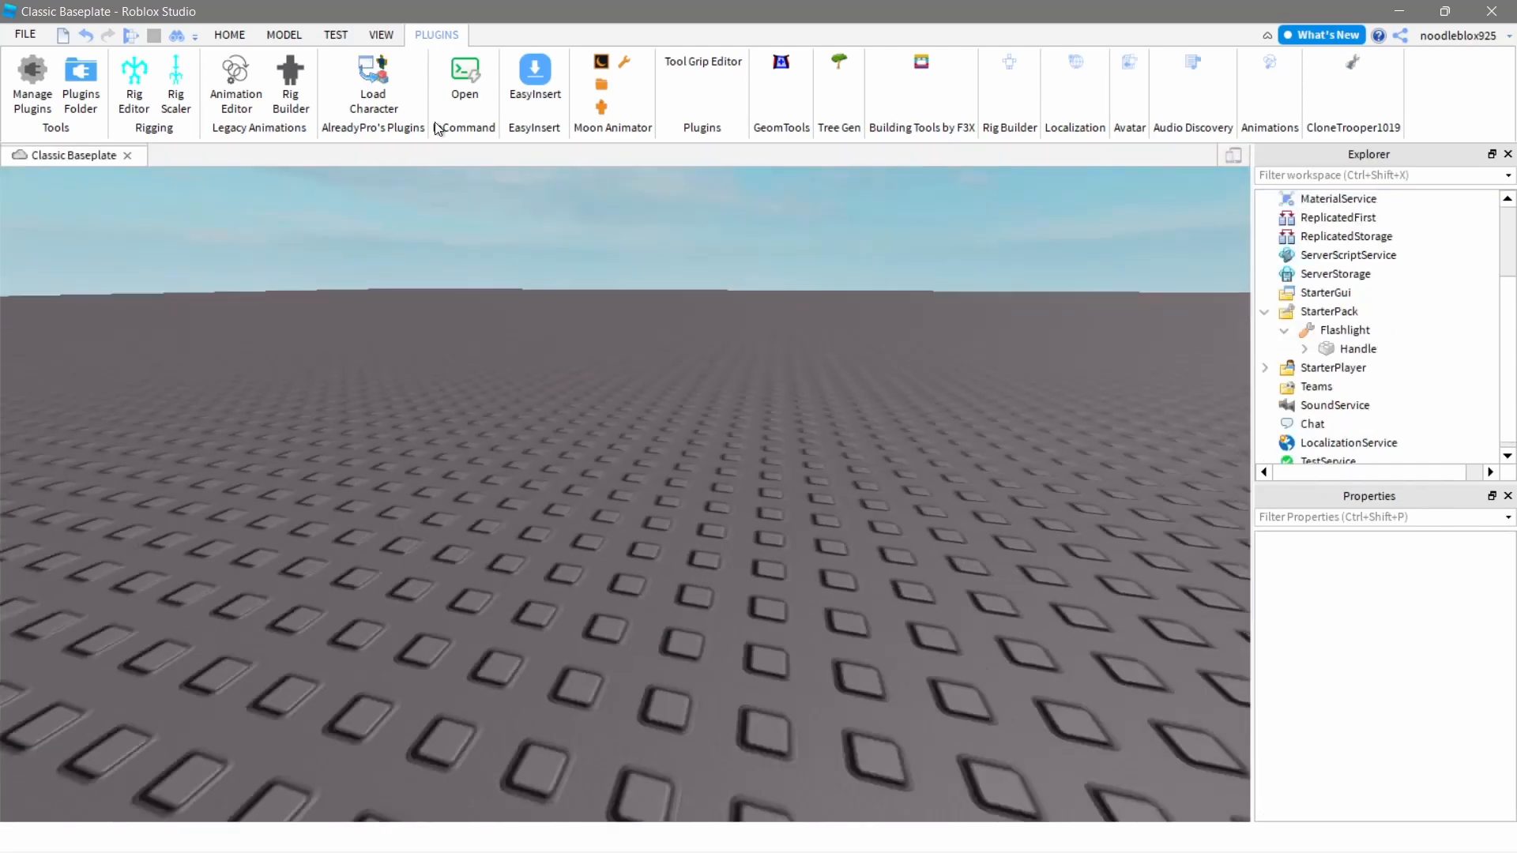
click(230, 35)
click(816, 76)
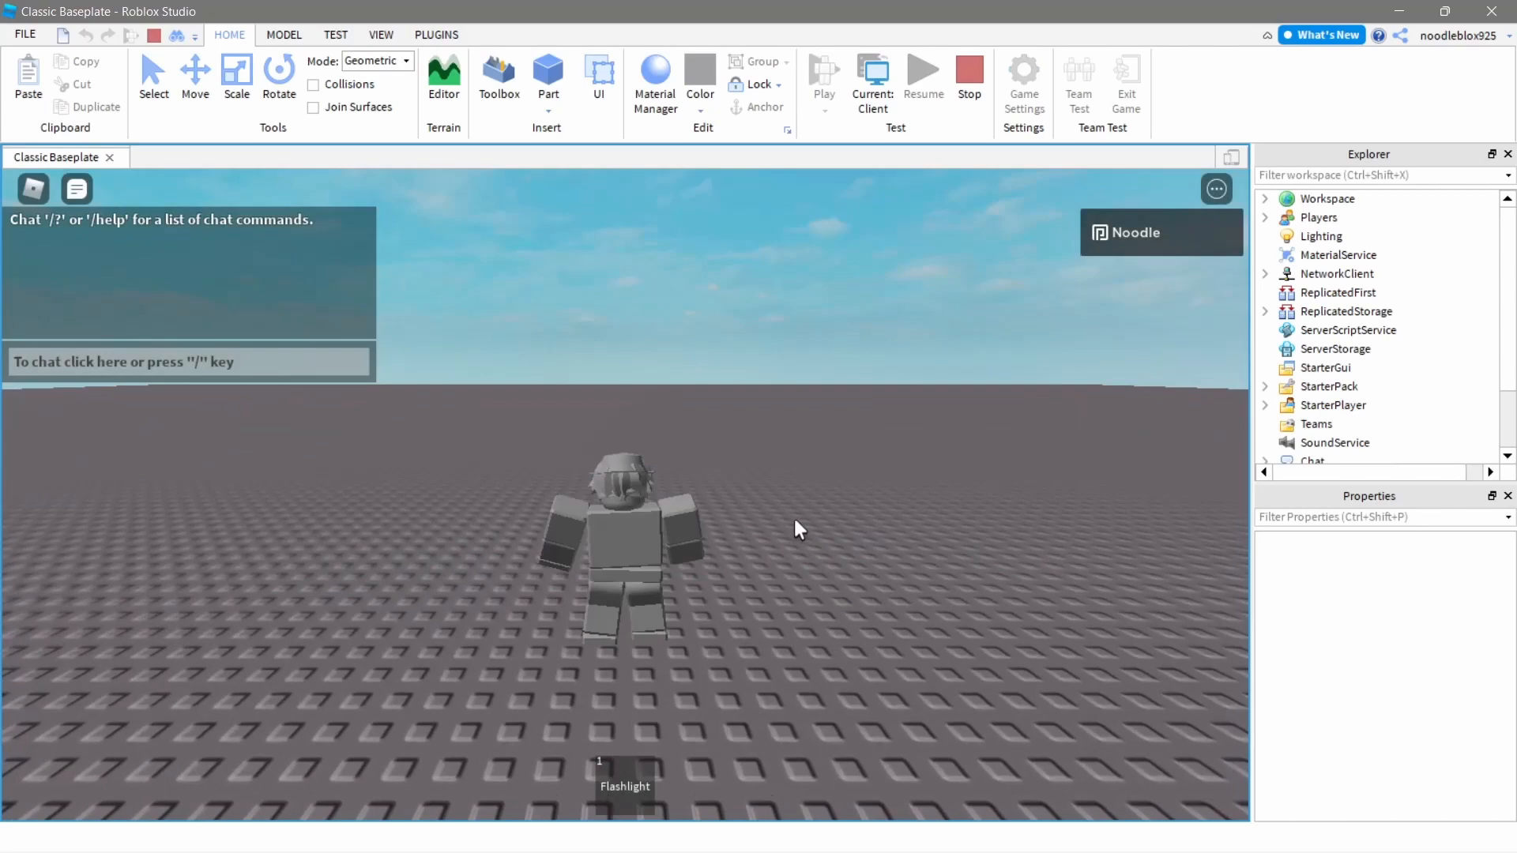
key(a)
mouse_move(794, 521)
right_down()
mouse_move(849, 541)
mouse_move(819, 545)
mouse_move(787, 518)
mouse_move(755, 534)
mouse_move(809, 532)
right_up()
key(s)
key(1)
scroll(815, 537, up, 1)
click(969, 96)
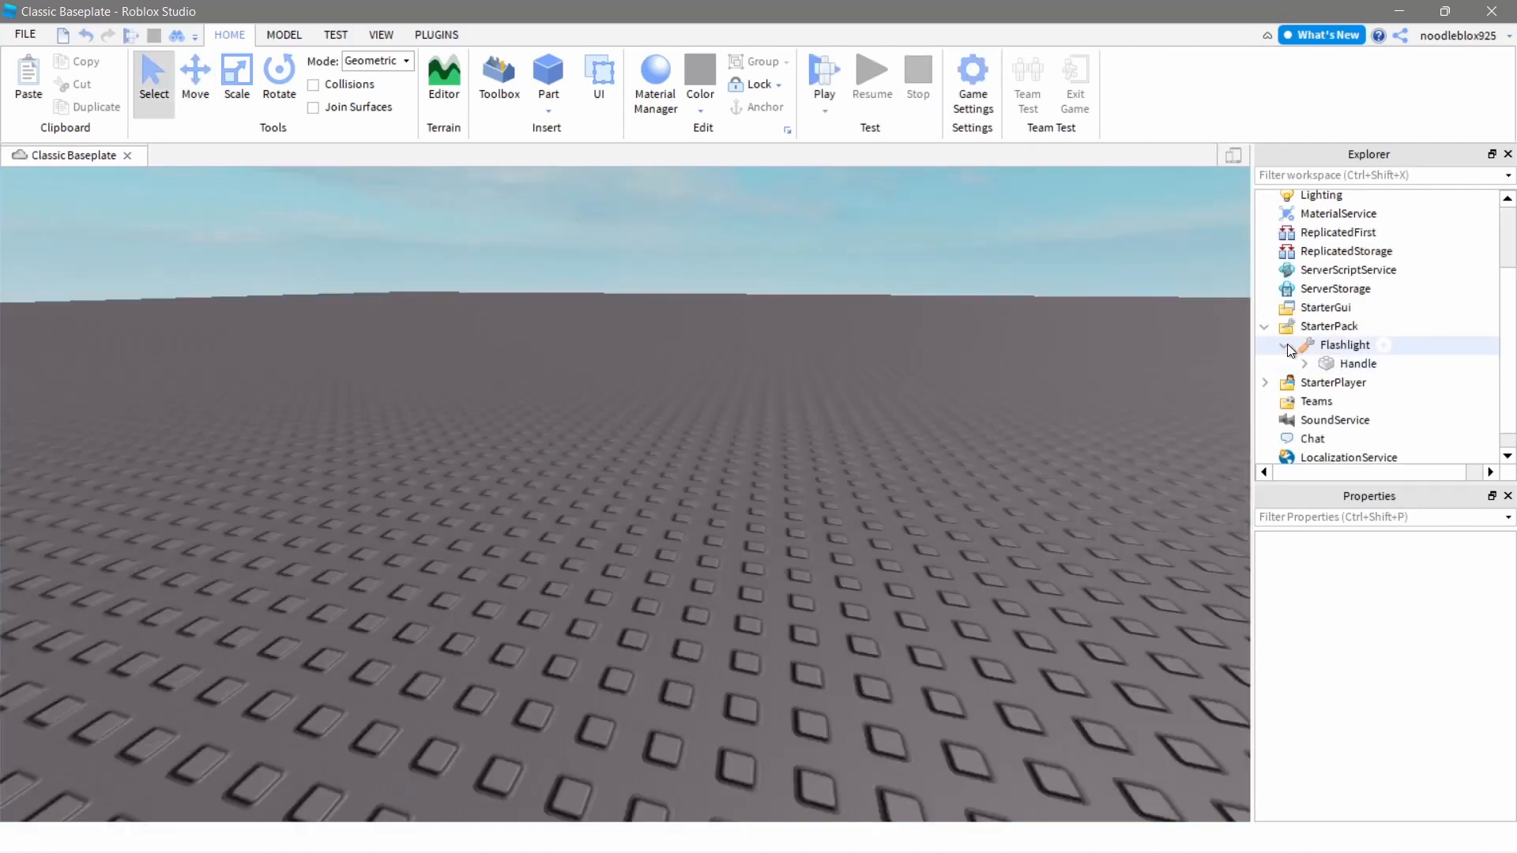
Move the Handle part out of the Flashlight tool back into Workspace and bring it into close view.
click(1305, 364)
click(1305, 365)
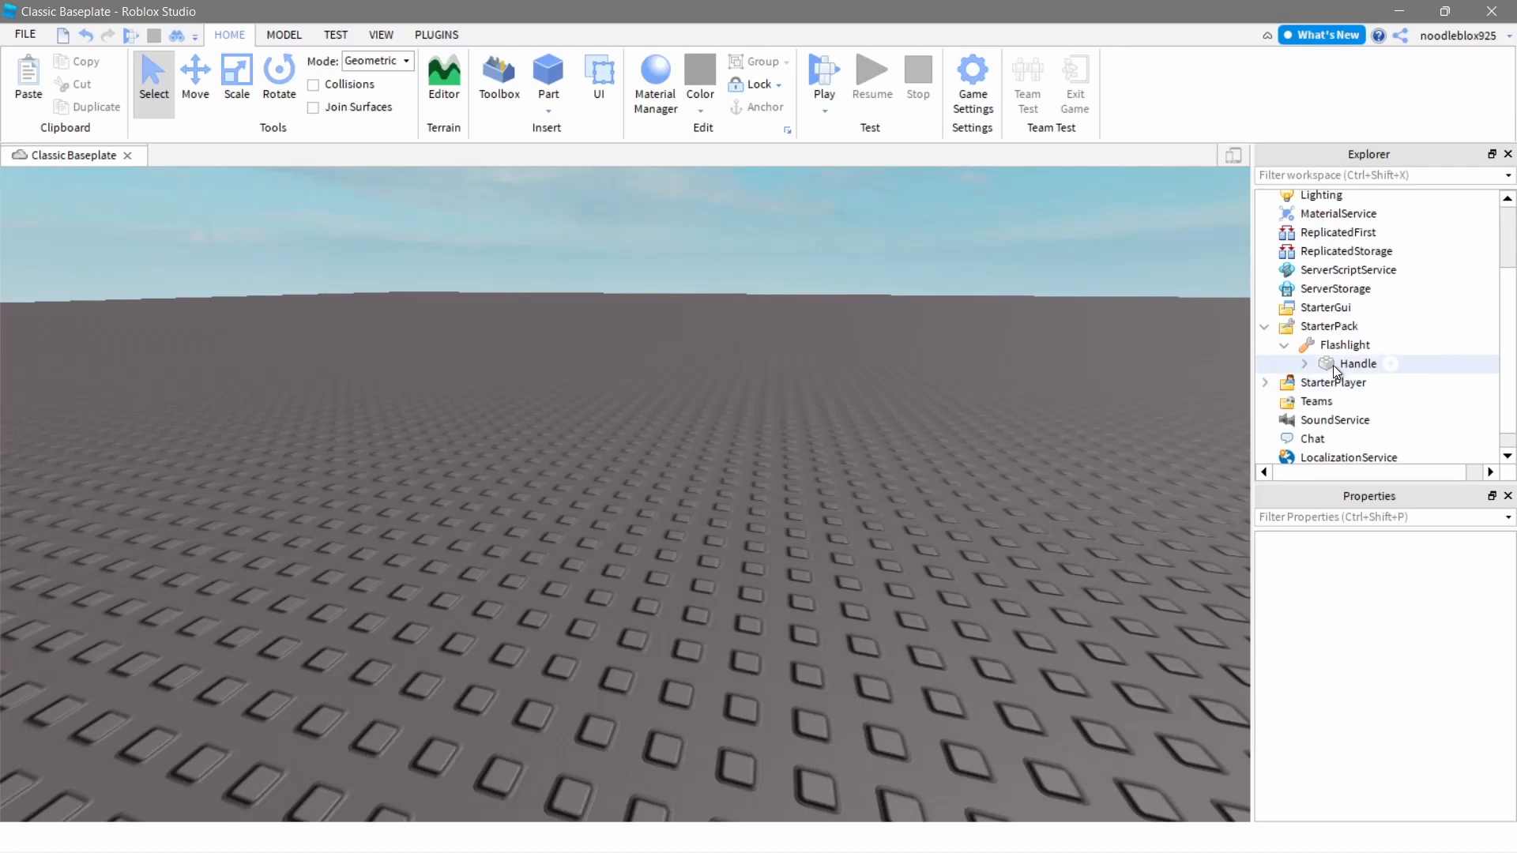
drag(1333, 366, 1327, 199)
click(922, 404)
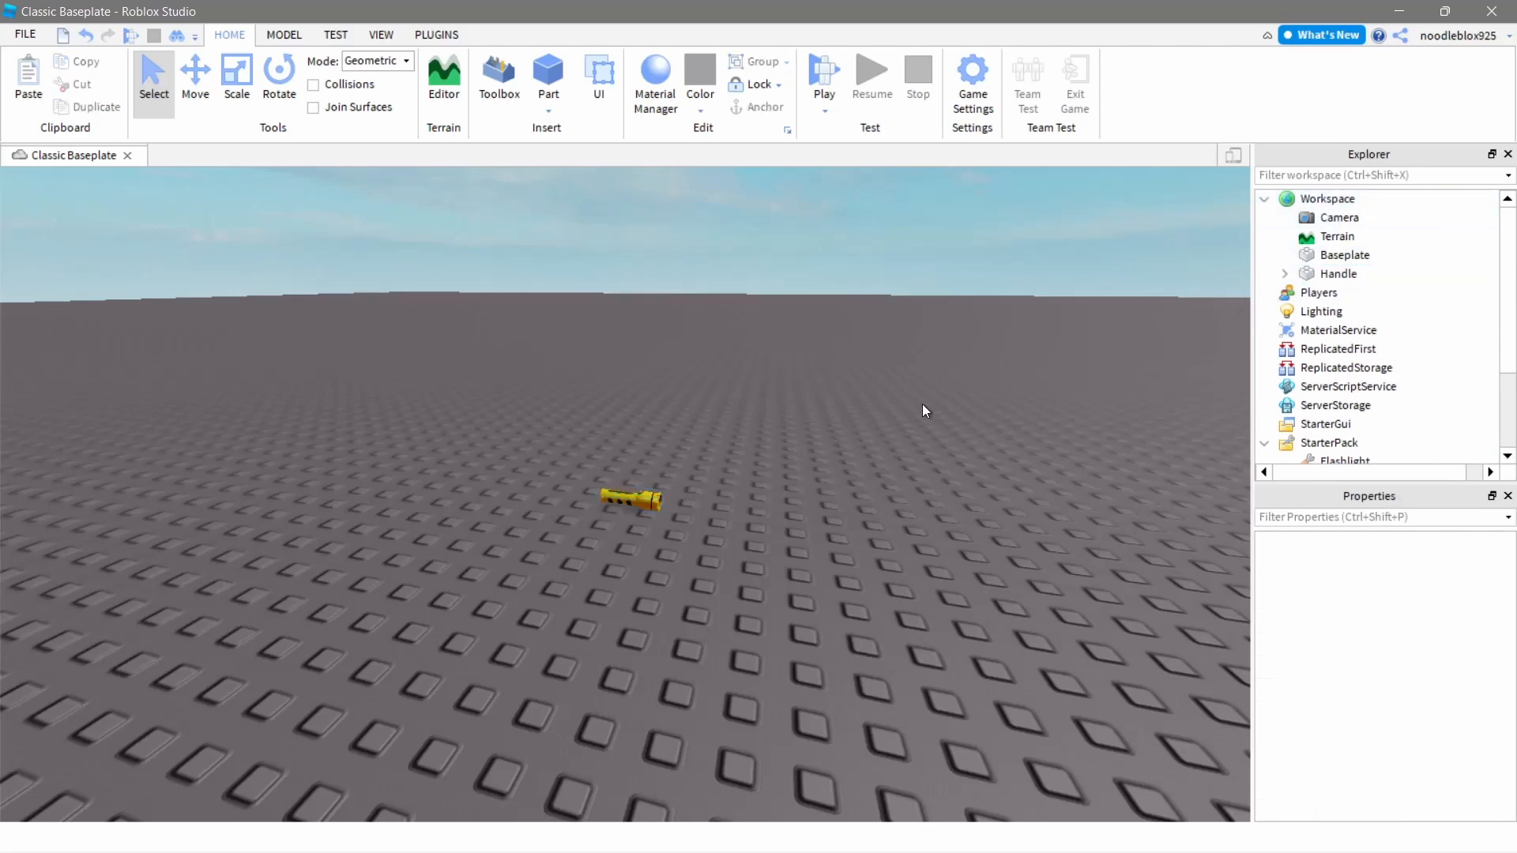
scroll(923, 390, up, 4)
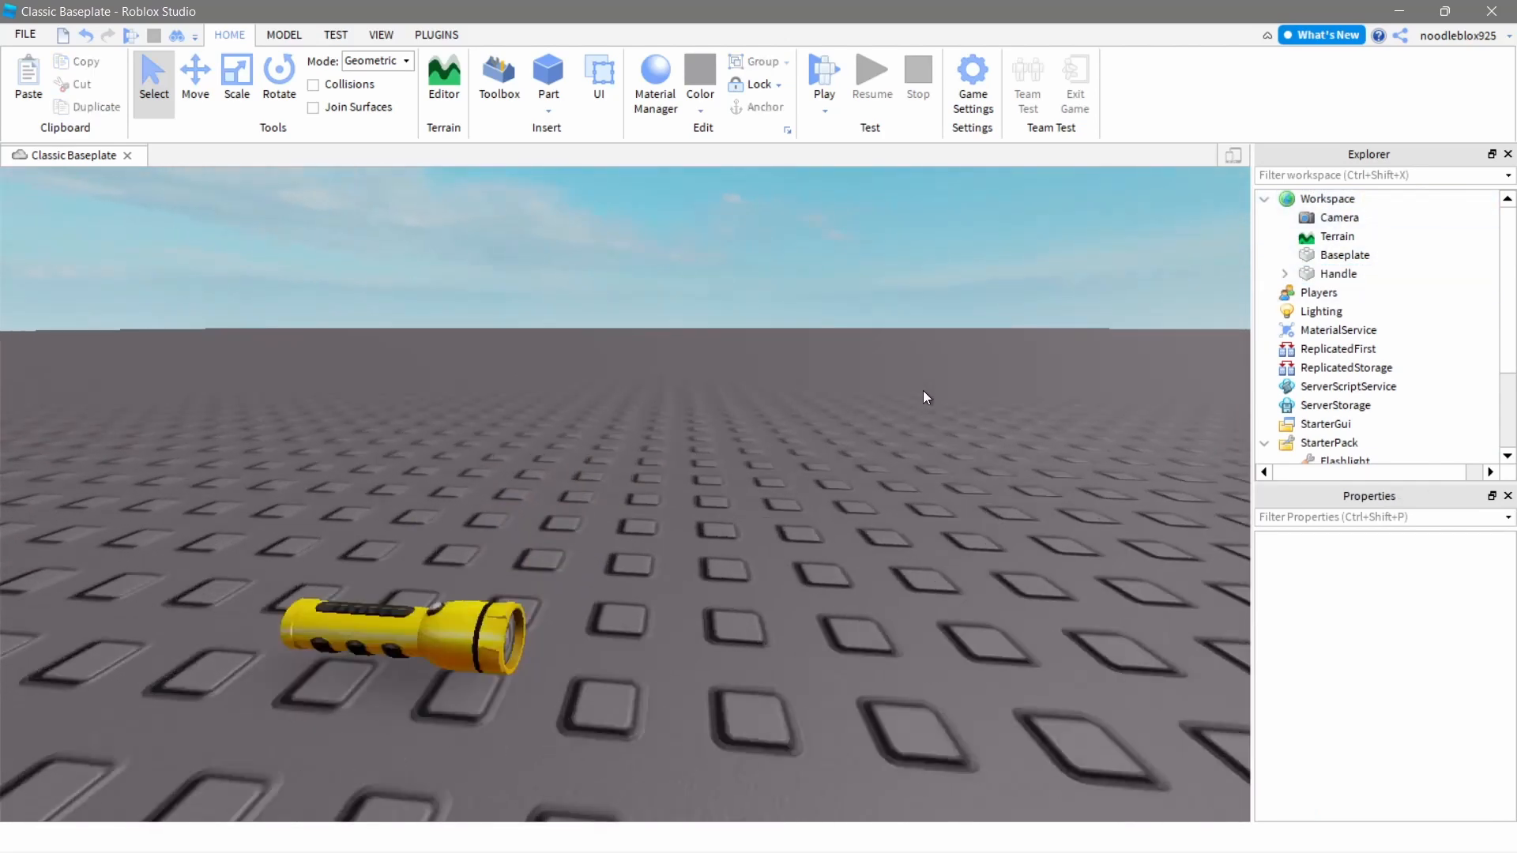
right_drag(923, 390, 894, 429)
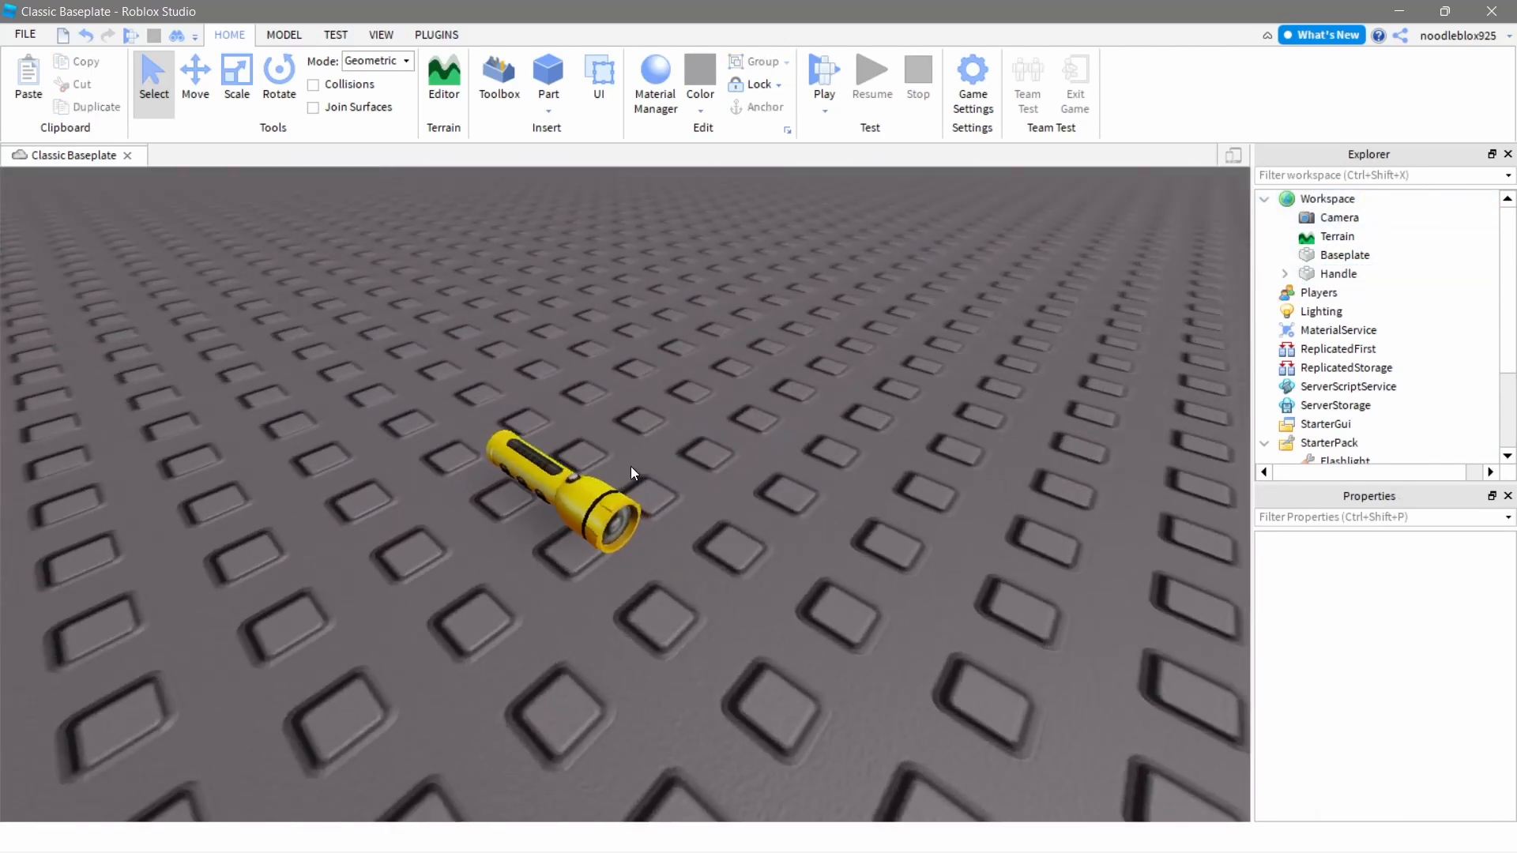
Add a SpotLight object inside the flashlight's Handle part in Workspace.
drag(597, 501, 553, 559)
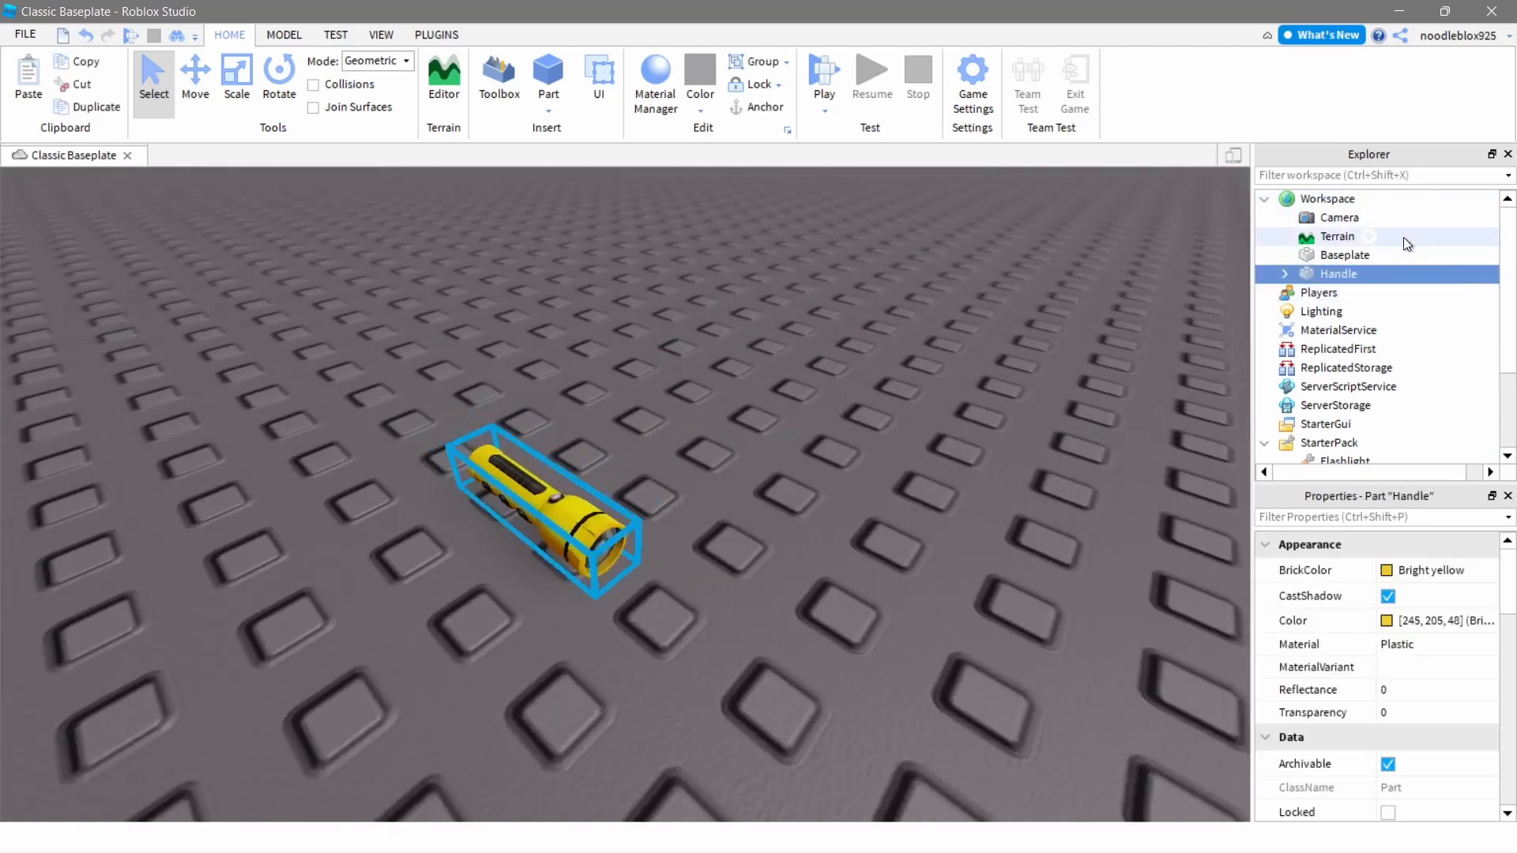
mouse_move(1357, 279)
click(1283, 273)
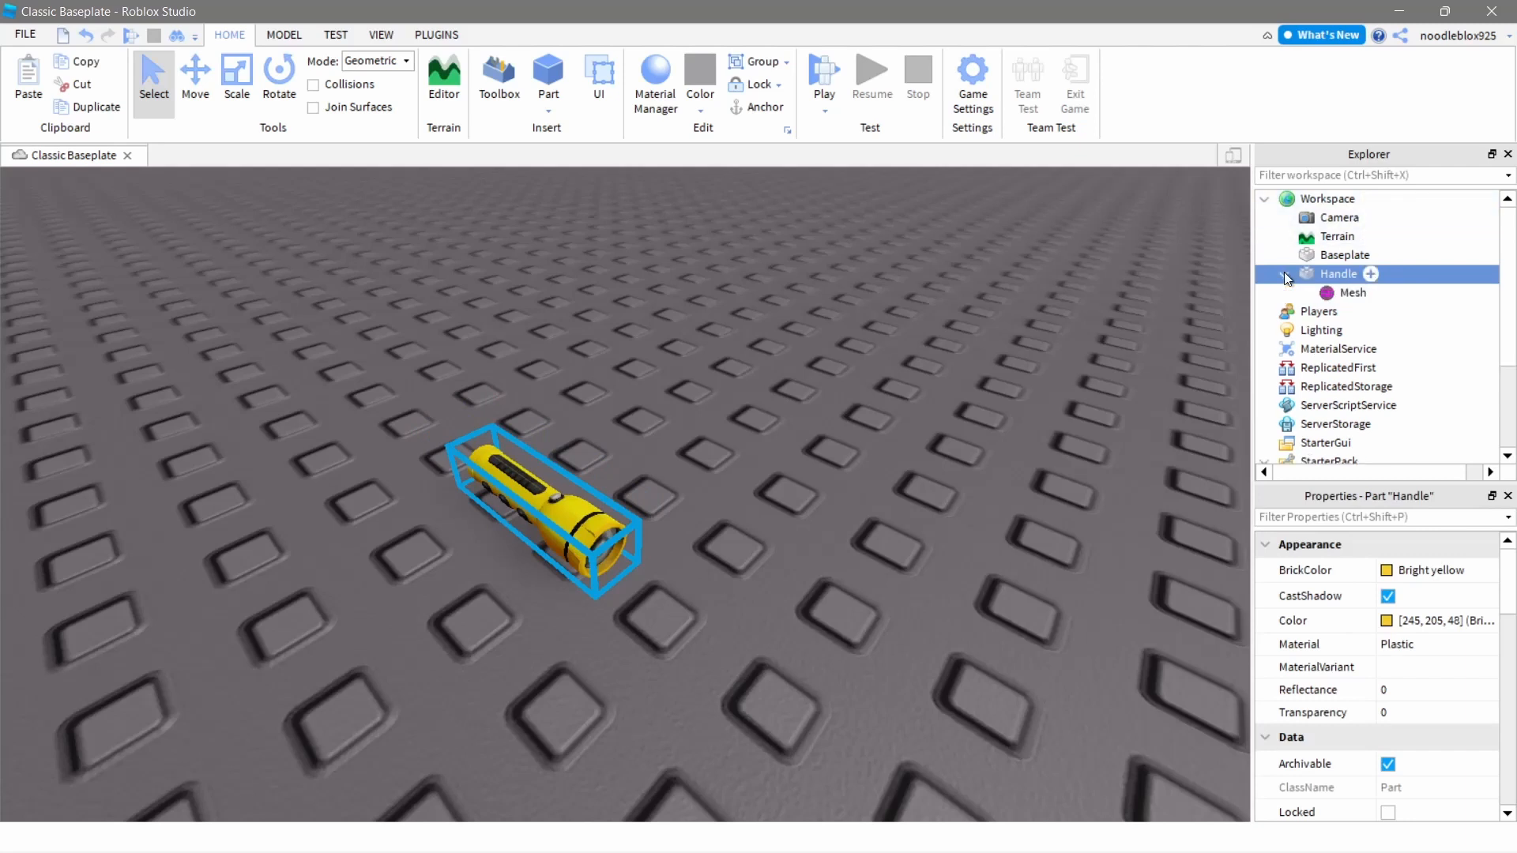
click(1370, 274)
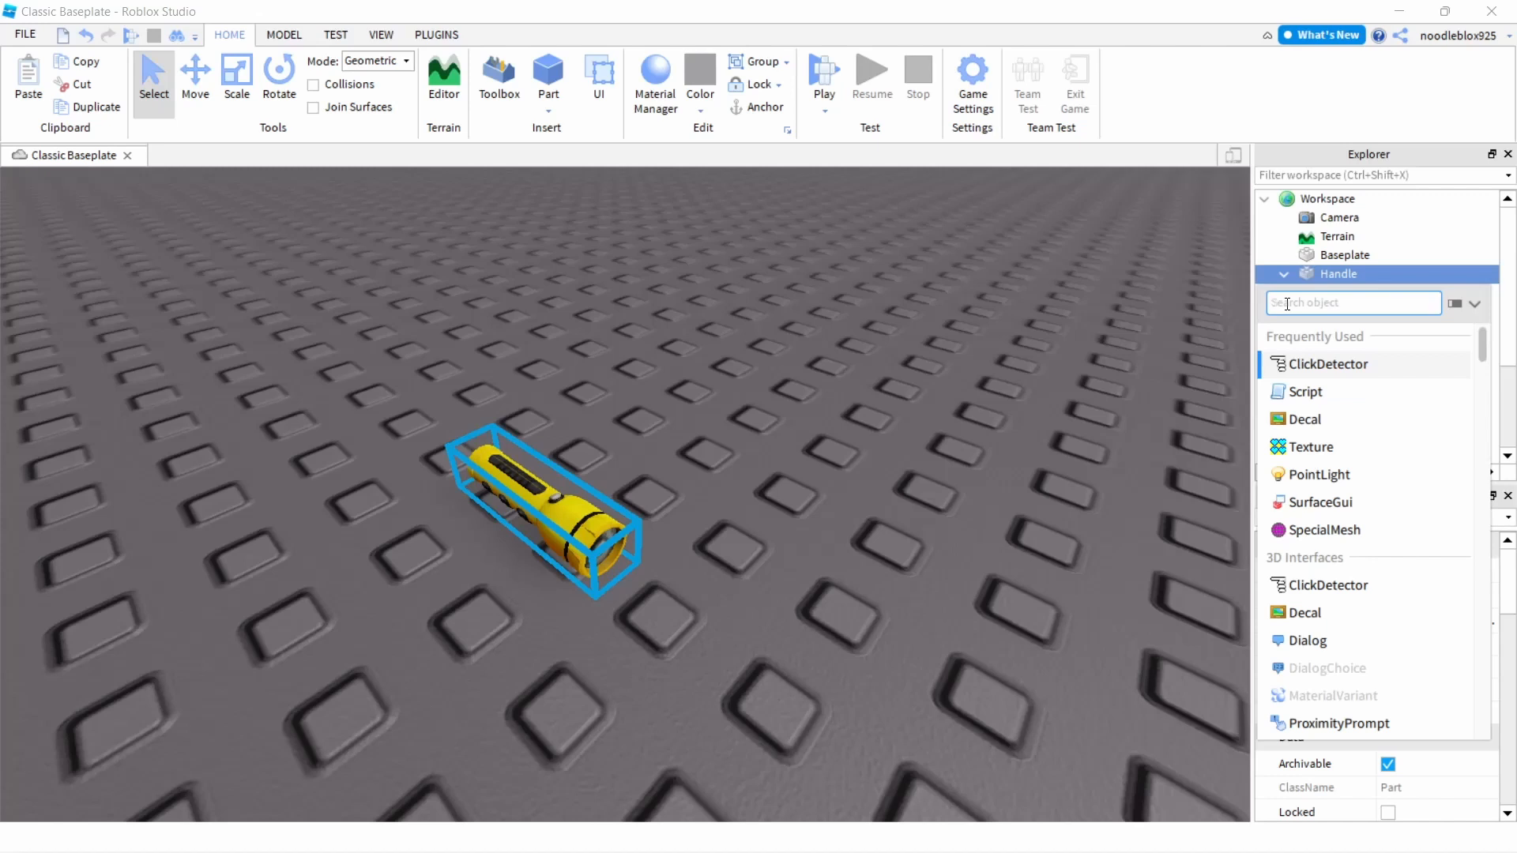
text(S)
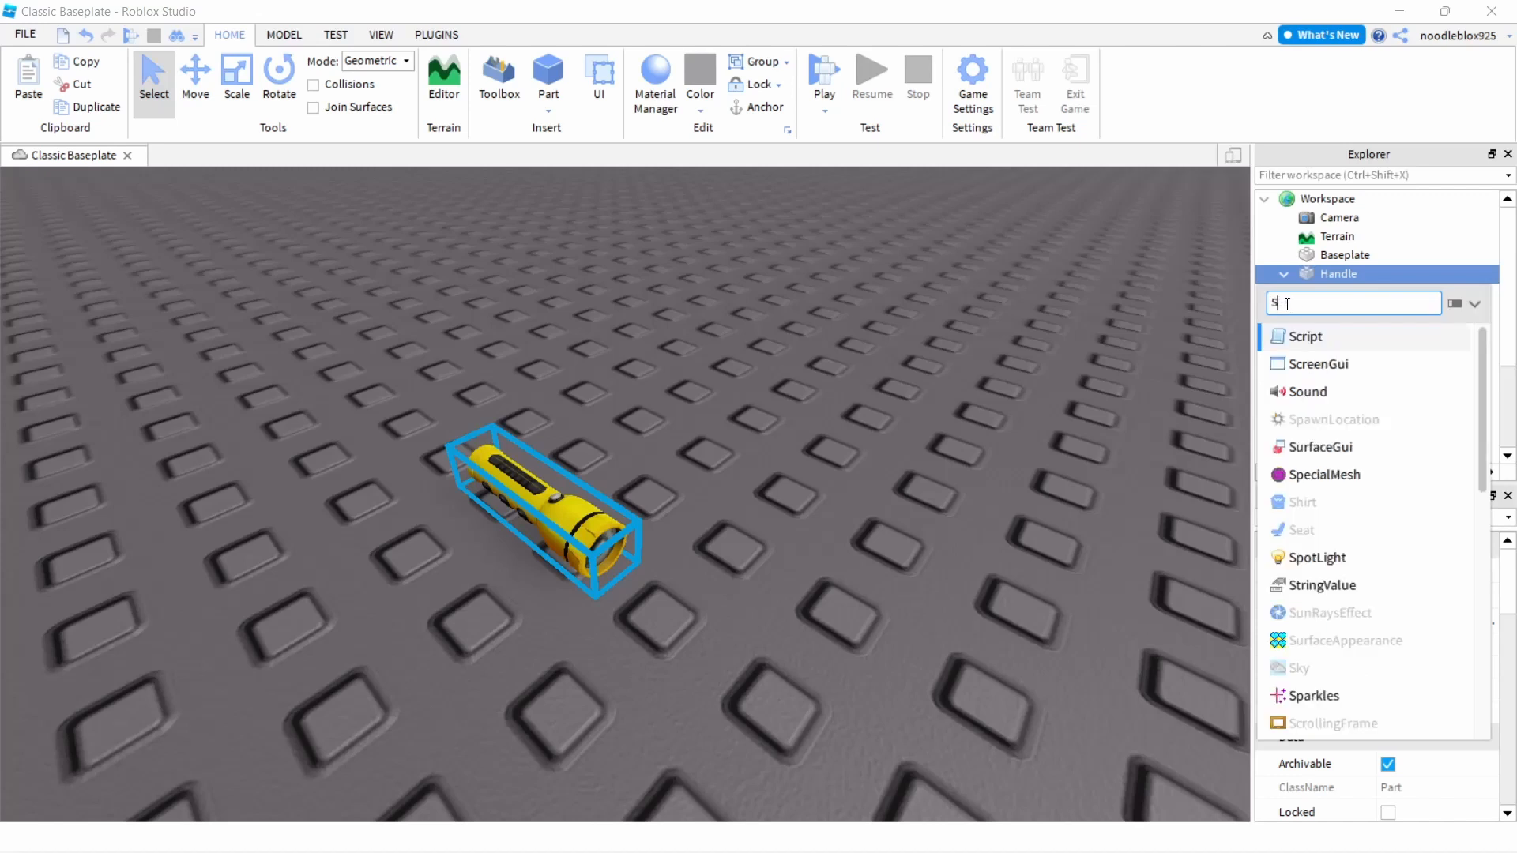
text(potlight)
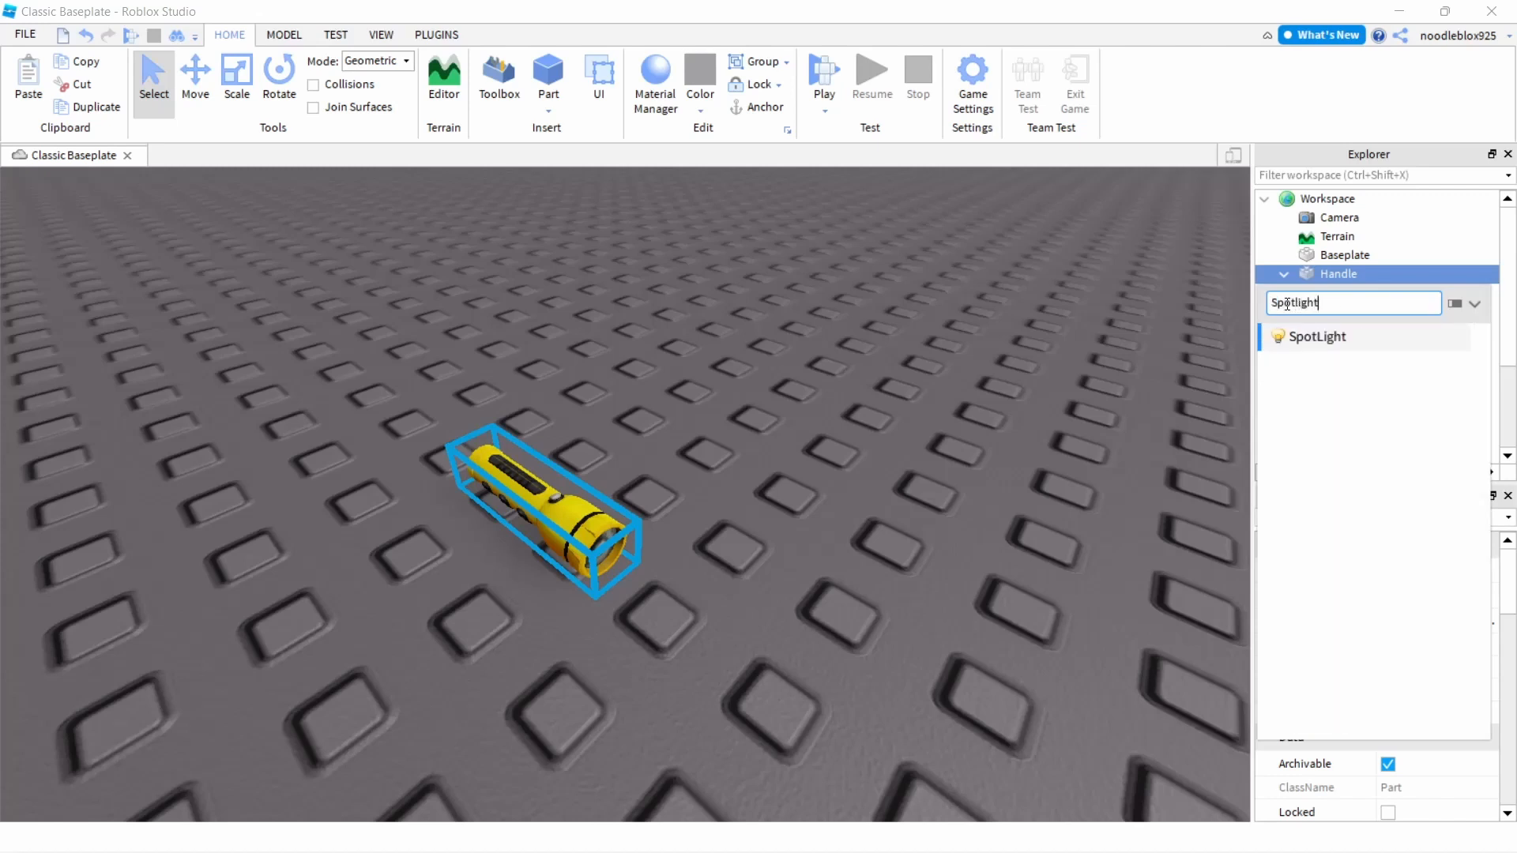
click(1296, 348)
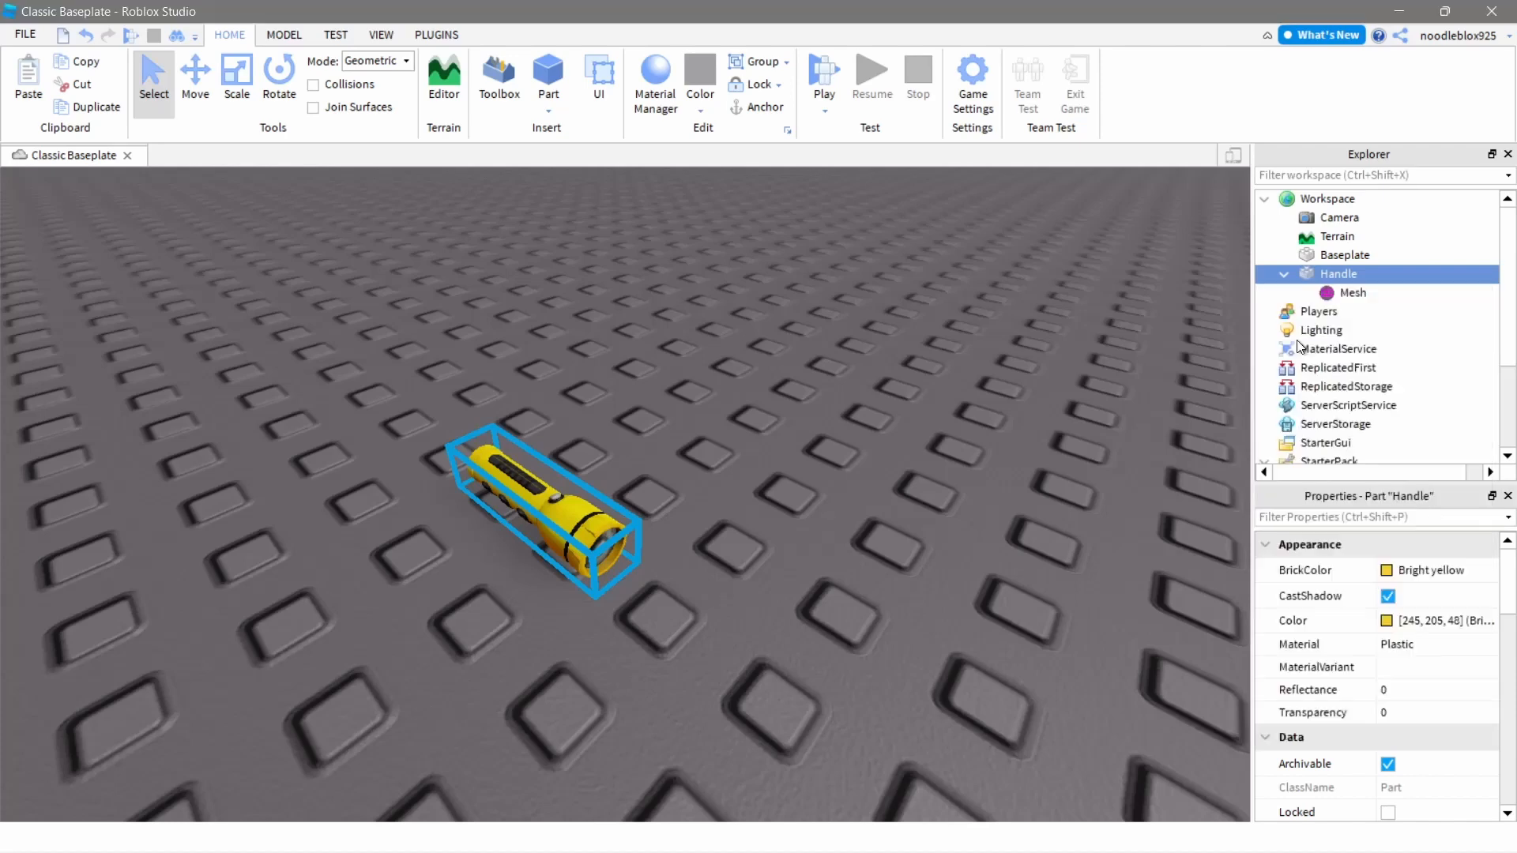
Examine the flashlight on the baseplate from a lower and more distant viewpoint.
right_drag(975, 415, 968, 425)
scroll(972, 414, down, 3)
scroll(968, 425, down, 2)
scroll(969, 425, up, 3)
scroll(968, 425, down, 2)
scroll(969, 428, up, 4)
scroll(969, 425, down, 4)
scroll(969, 425, up, 2)
click(969, 419)
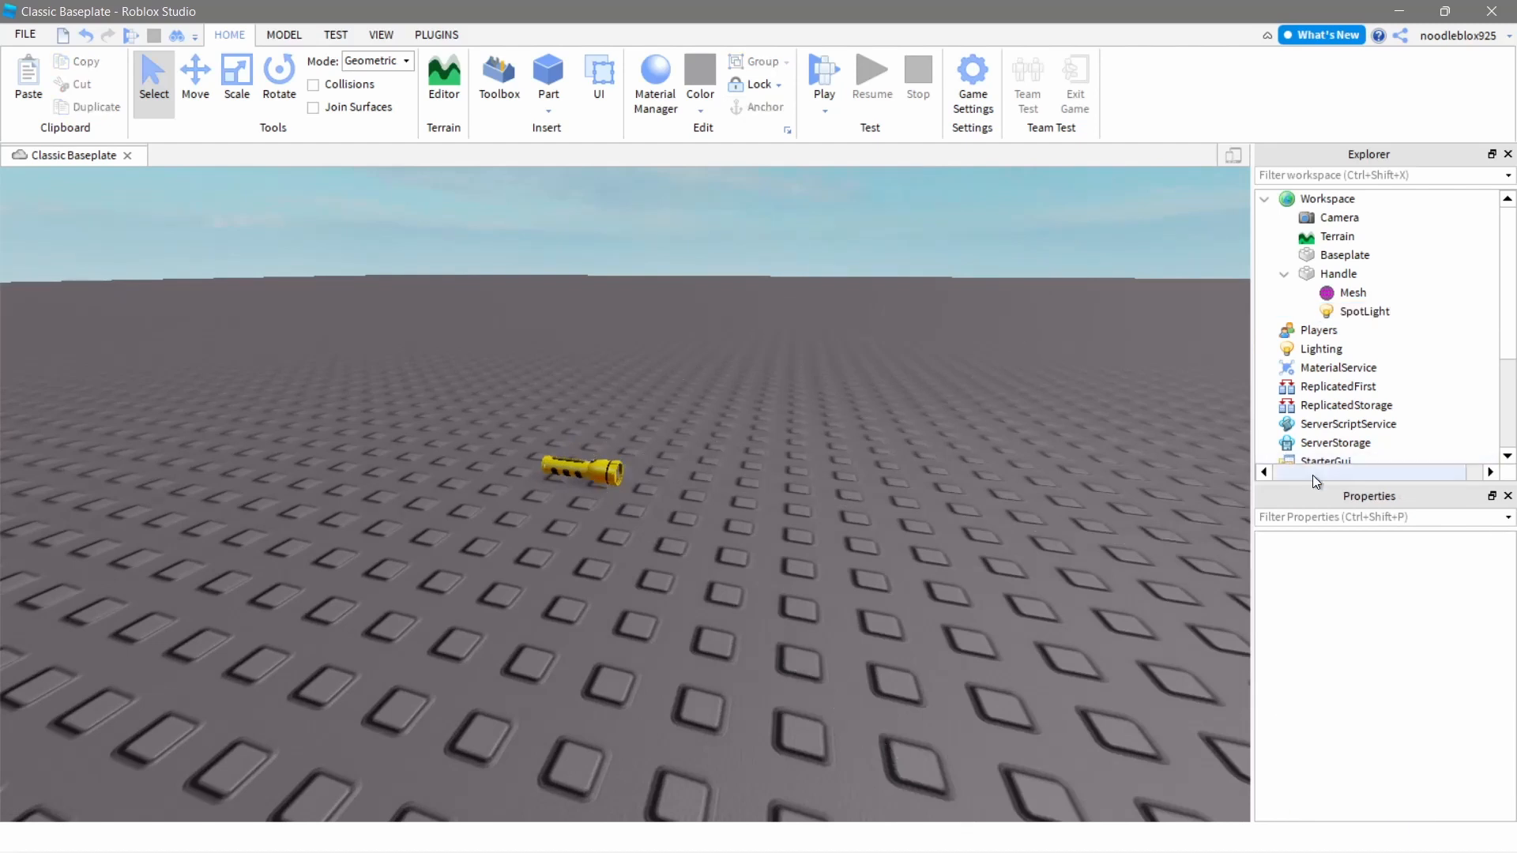
Set the Lighting service's ClockTime to 22 for a night-time scene.
click(1311, 349)
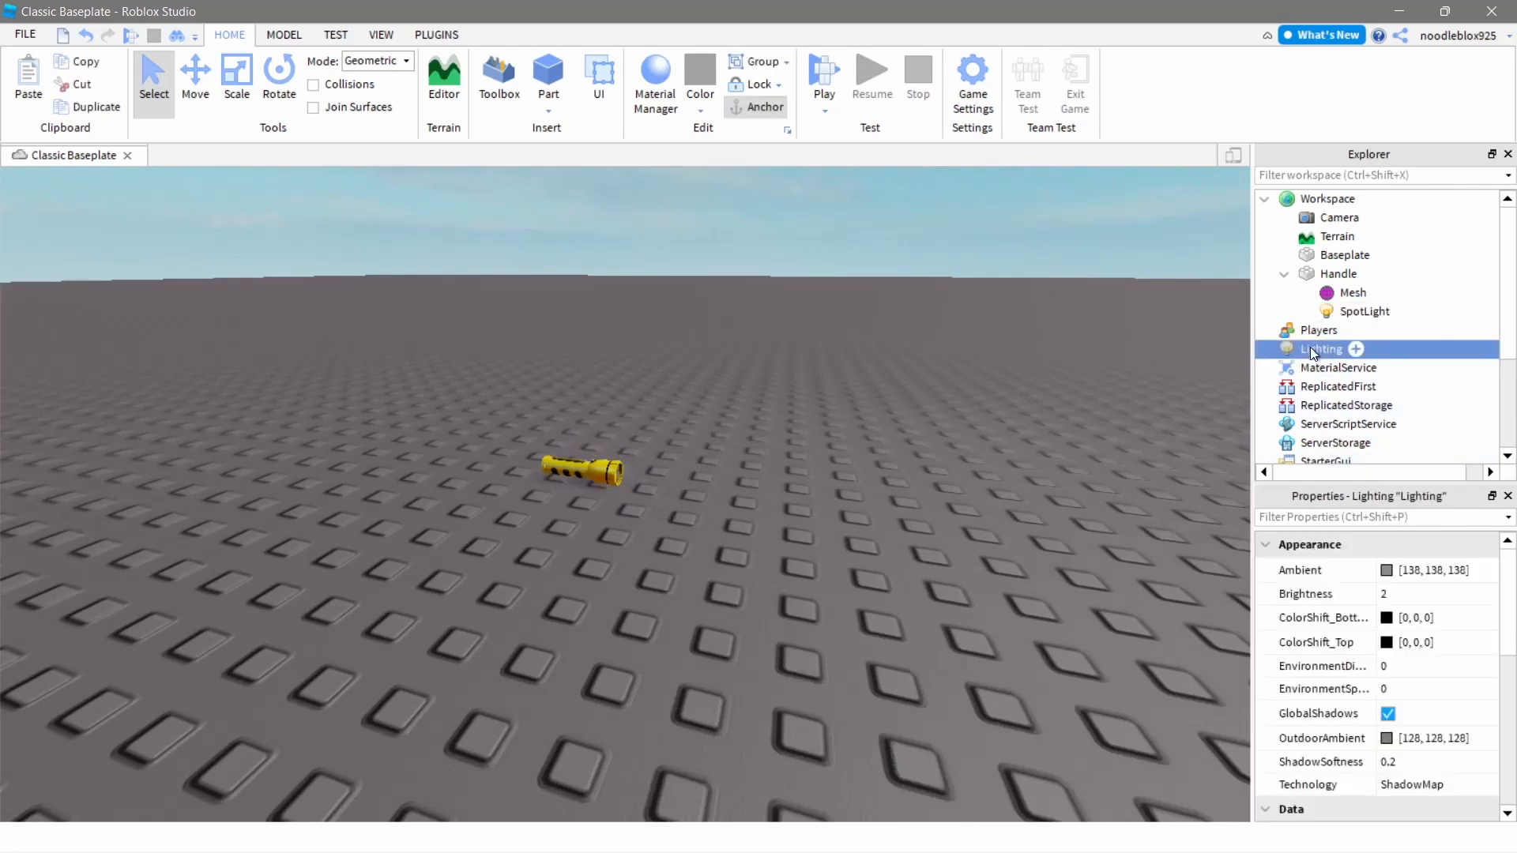
scroll(1511, 655, down, 2)
scroll(1511, 656, down, 5)
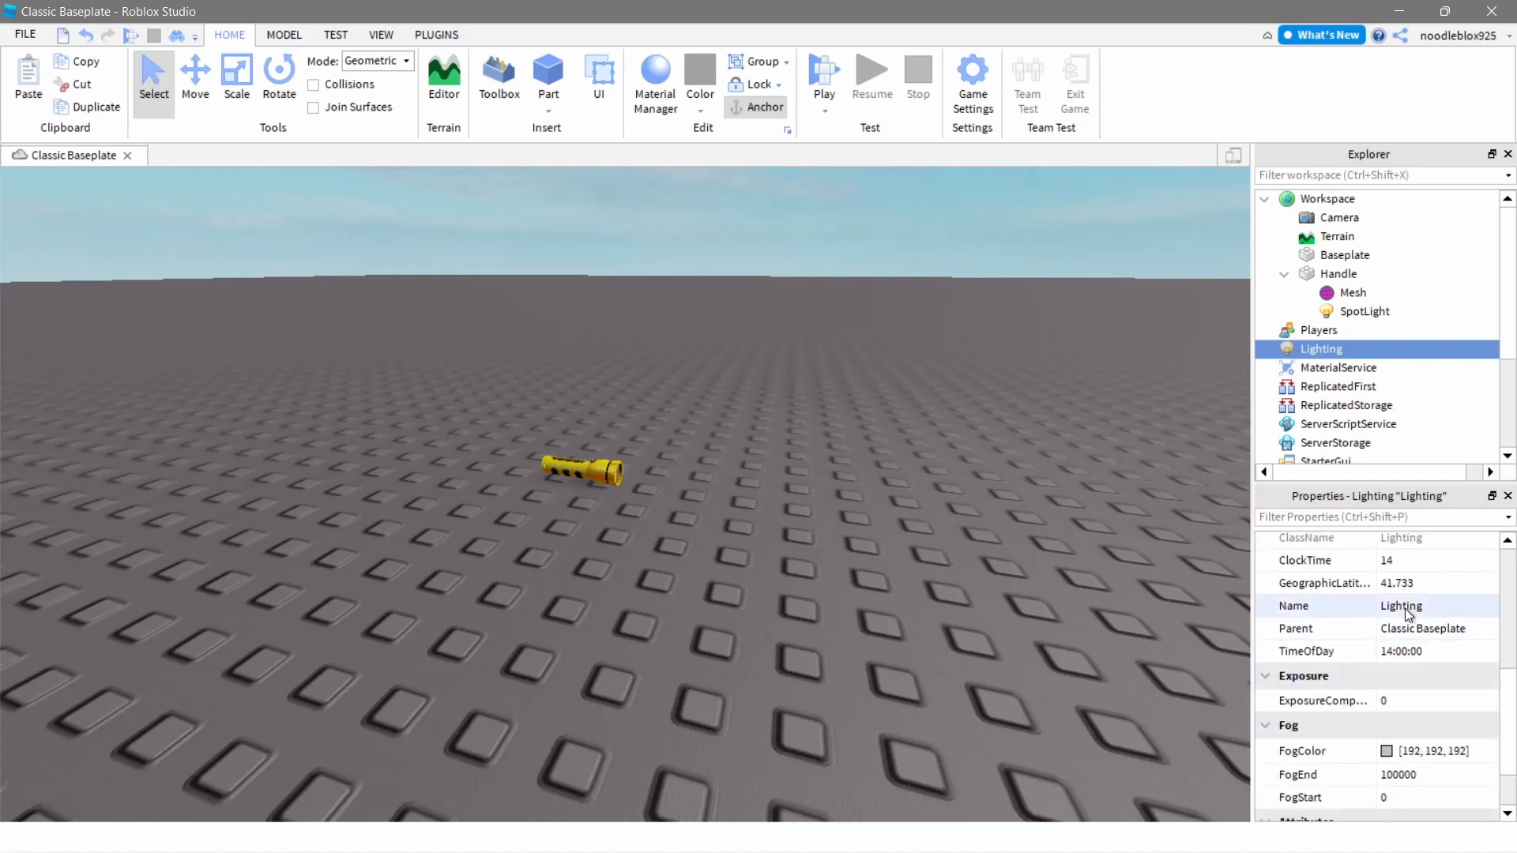
click(1403, 561)
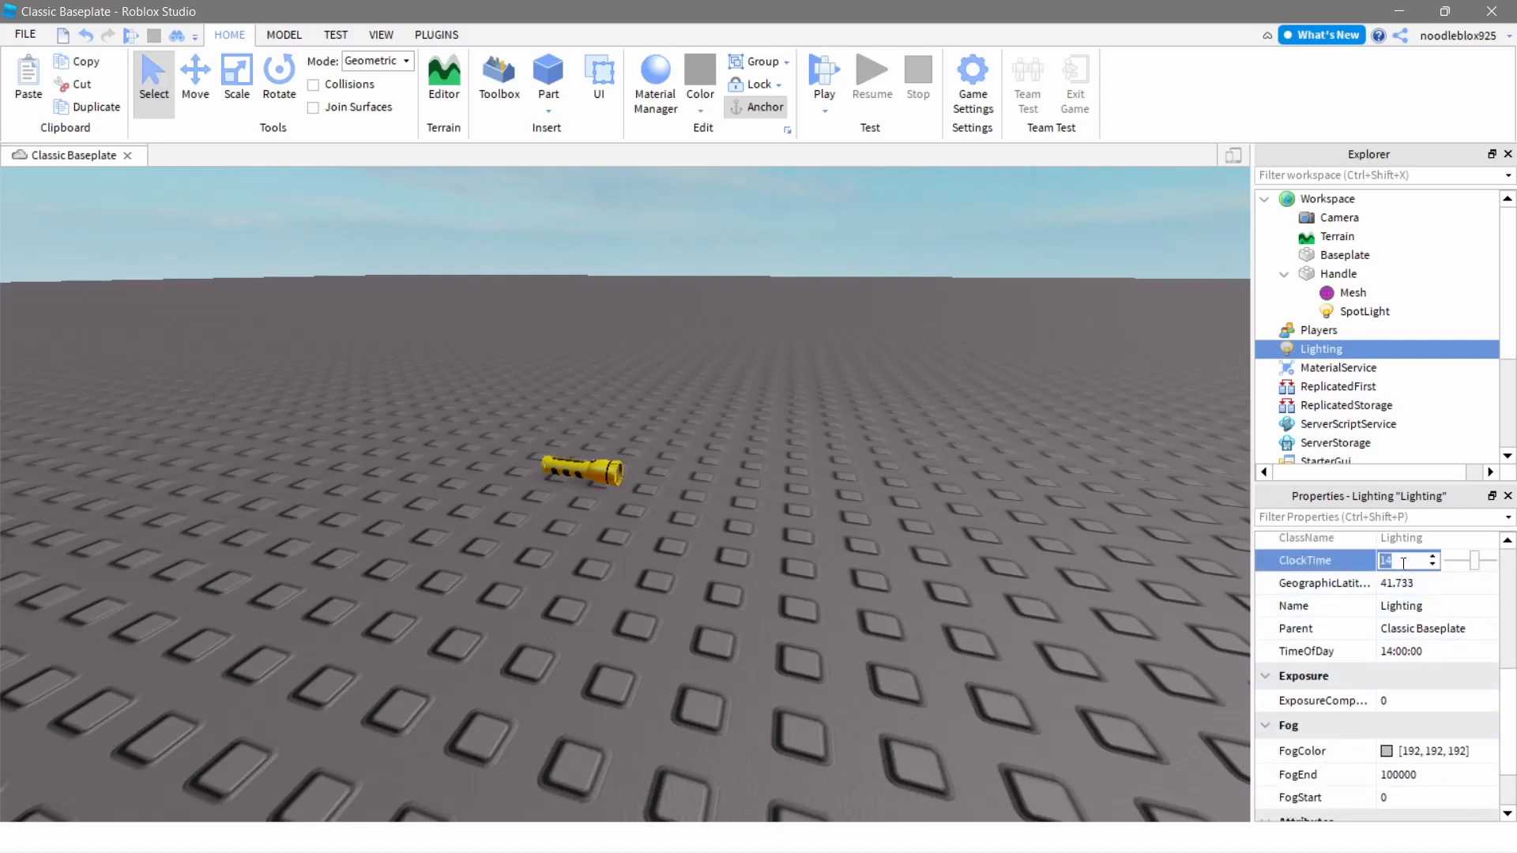
text(22)
key(Return)
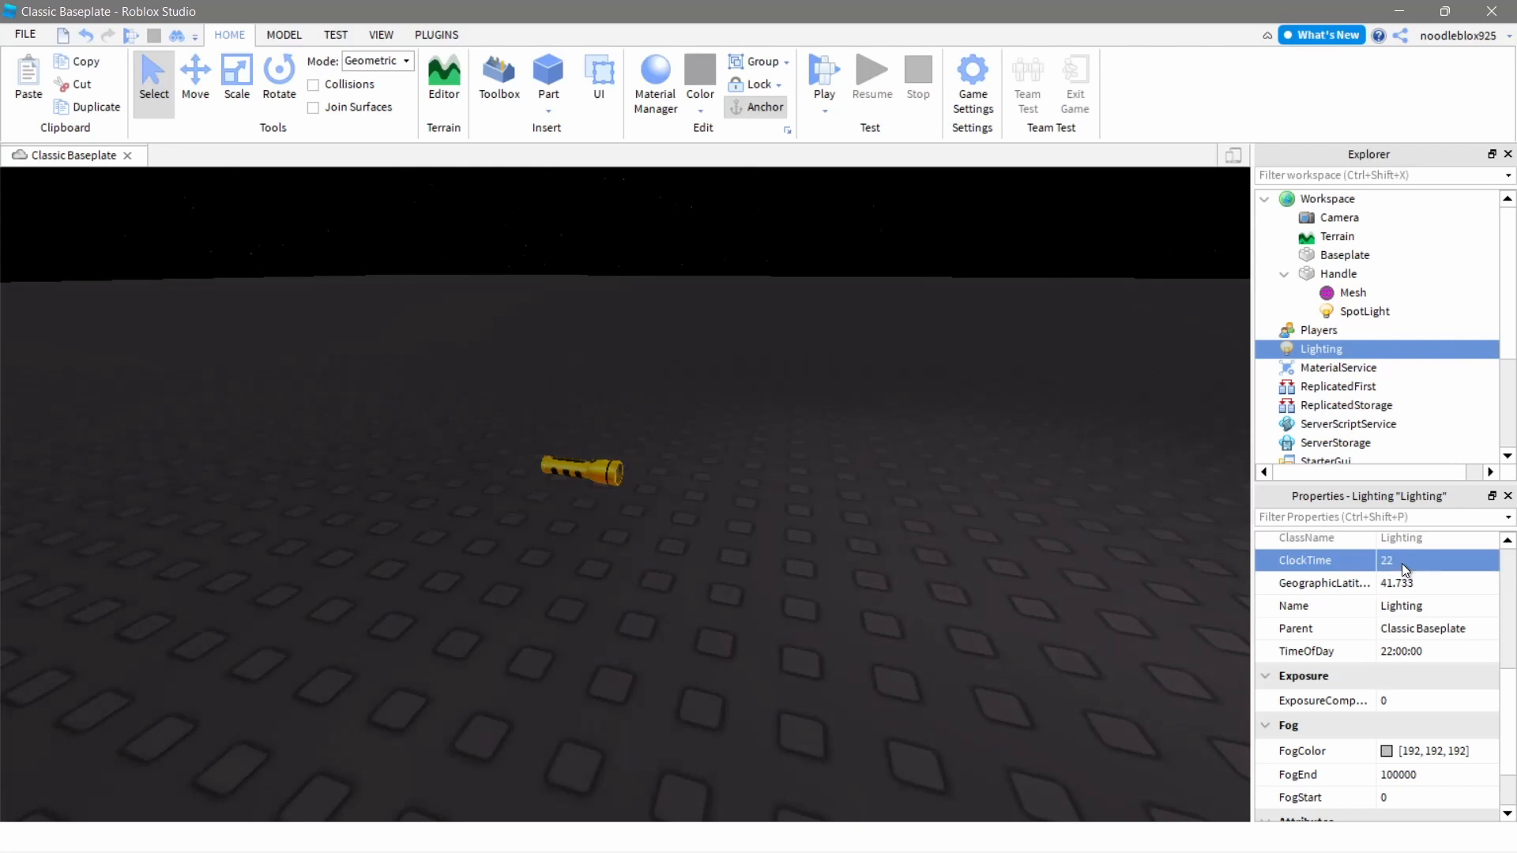
Move the flashlight across the baseplate and raise its SpotLight's Brightness to about 3.34.
right_drag(791, 444, 785, 476)
click(566, 457)
mouse_move(508, 417)
mouse_down()
mouse_move(433, 351)
mouse_move(504, 406)
mouse_up()
click(1351, 312)
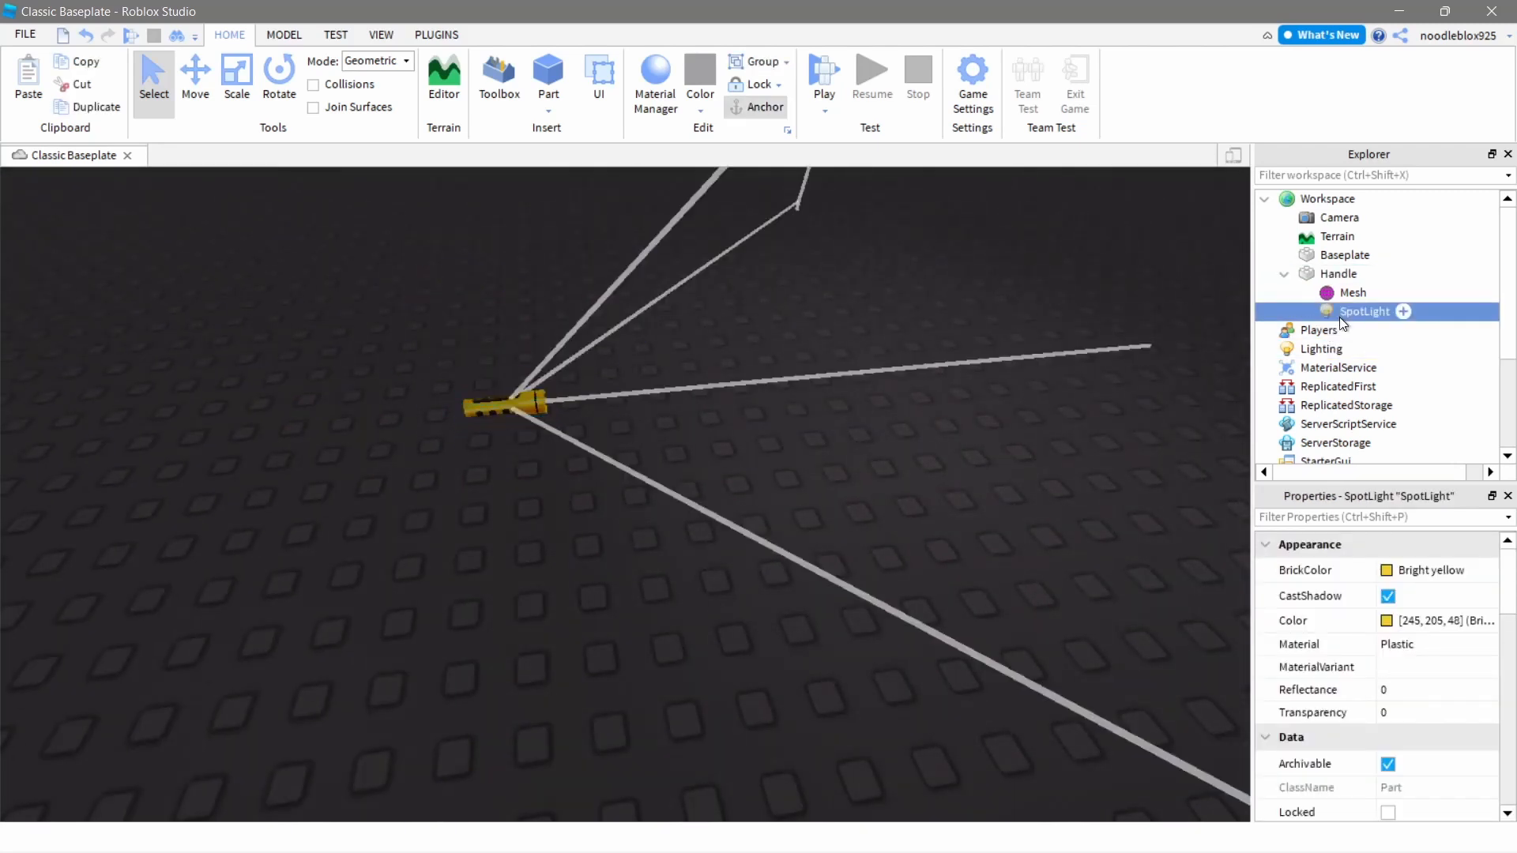
right_drag(974, 623, 961, 592)
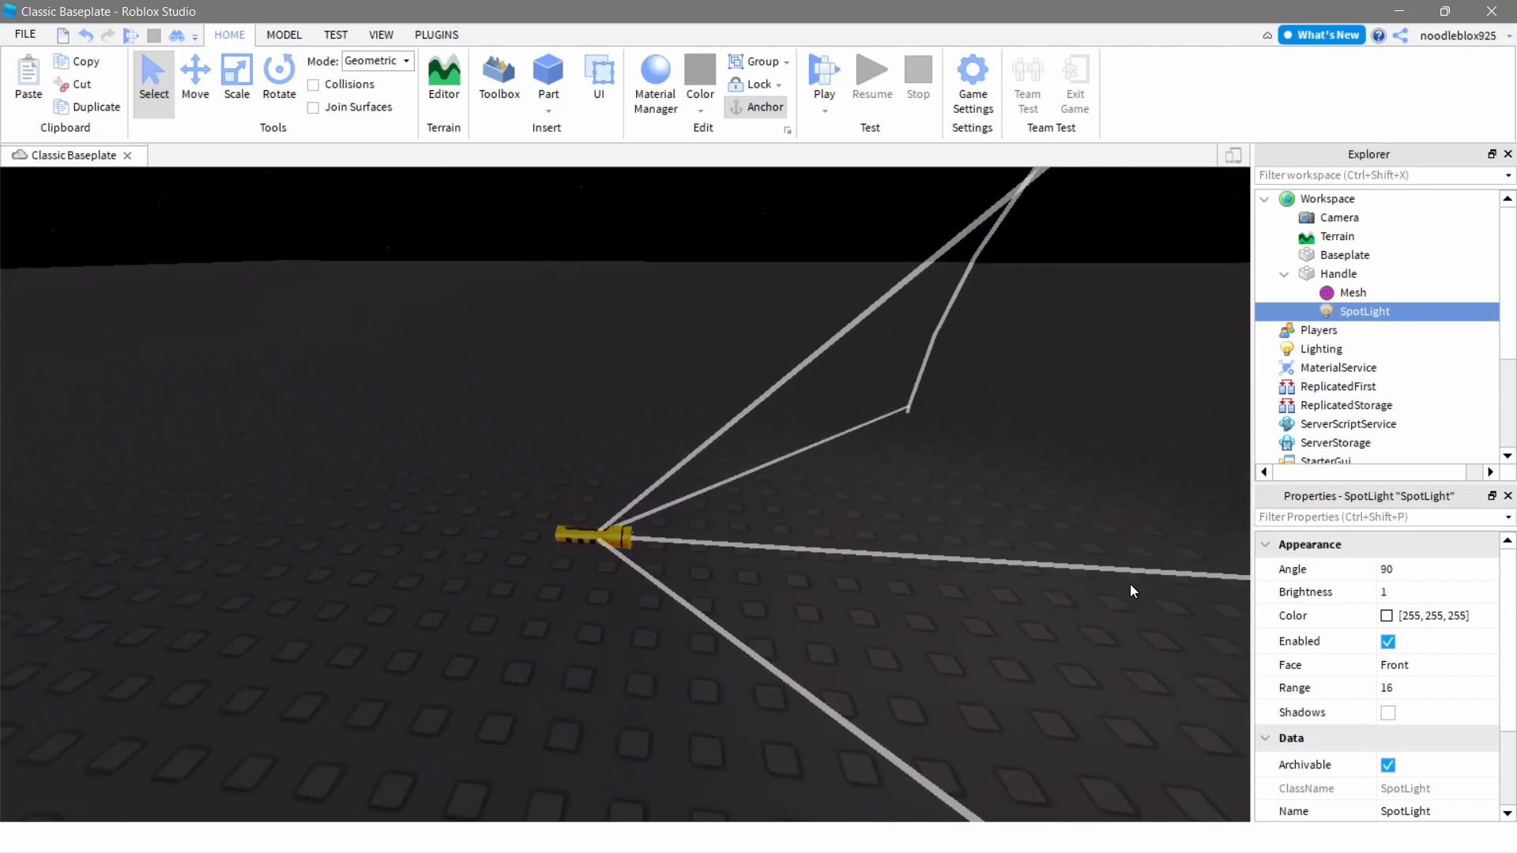
click(1415, 594)
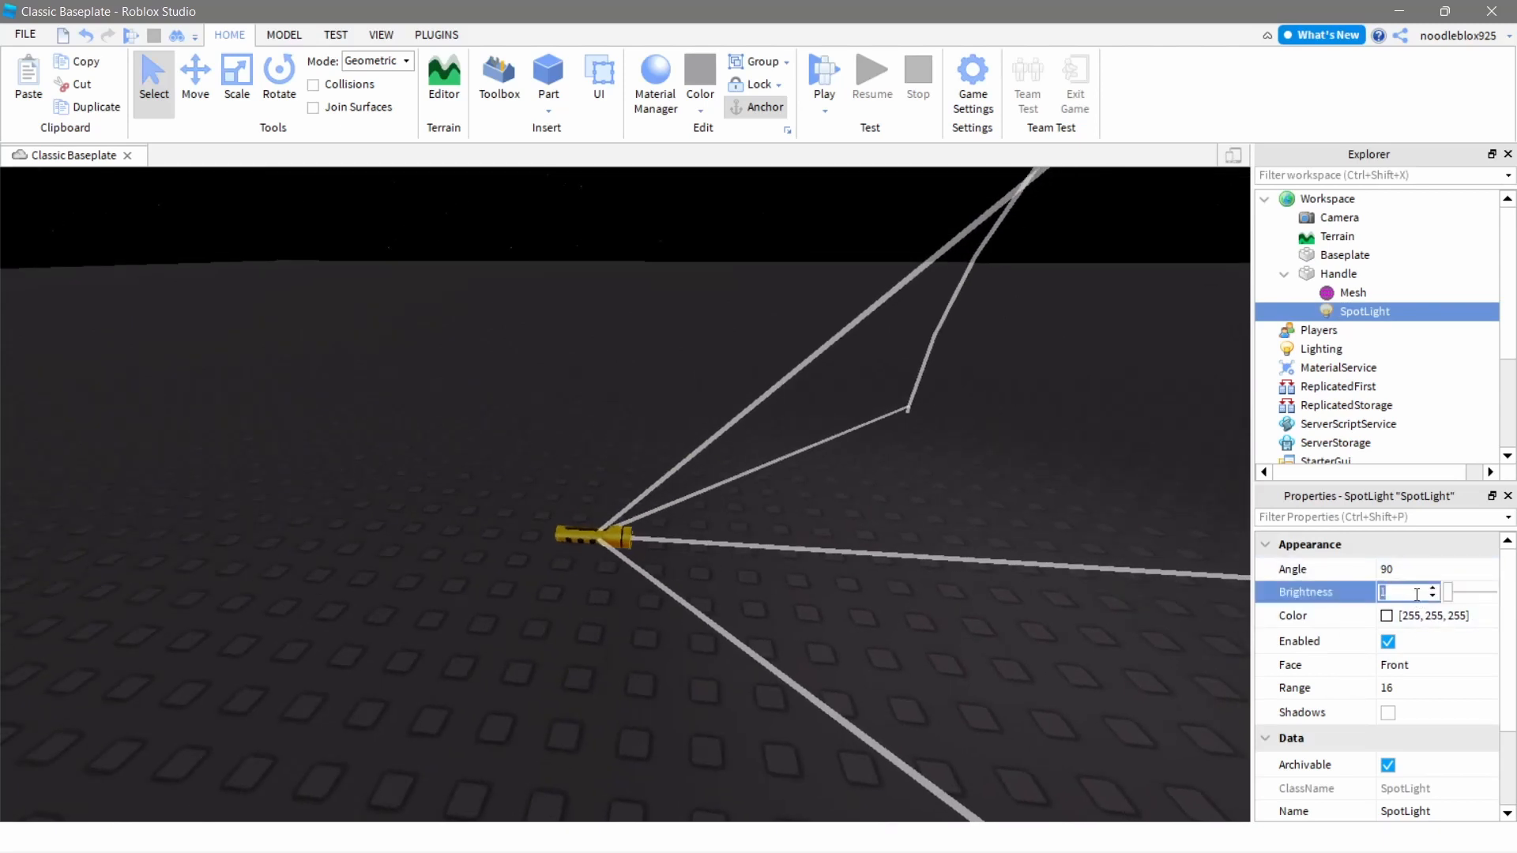
drag(1440, 593, 1449, 593)
right_drag(1165, 607, 1165, 607)
click(1164, 607)
key(a)
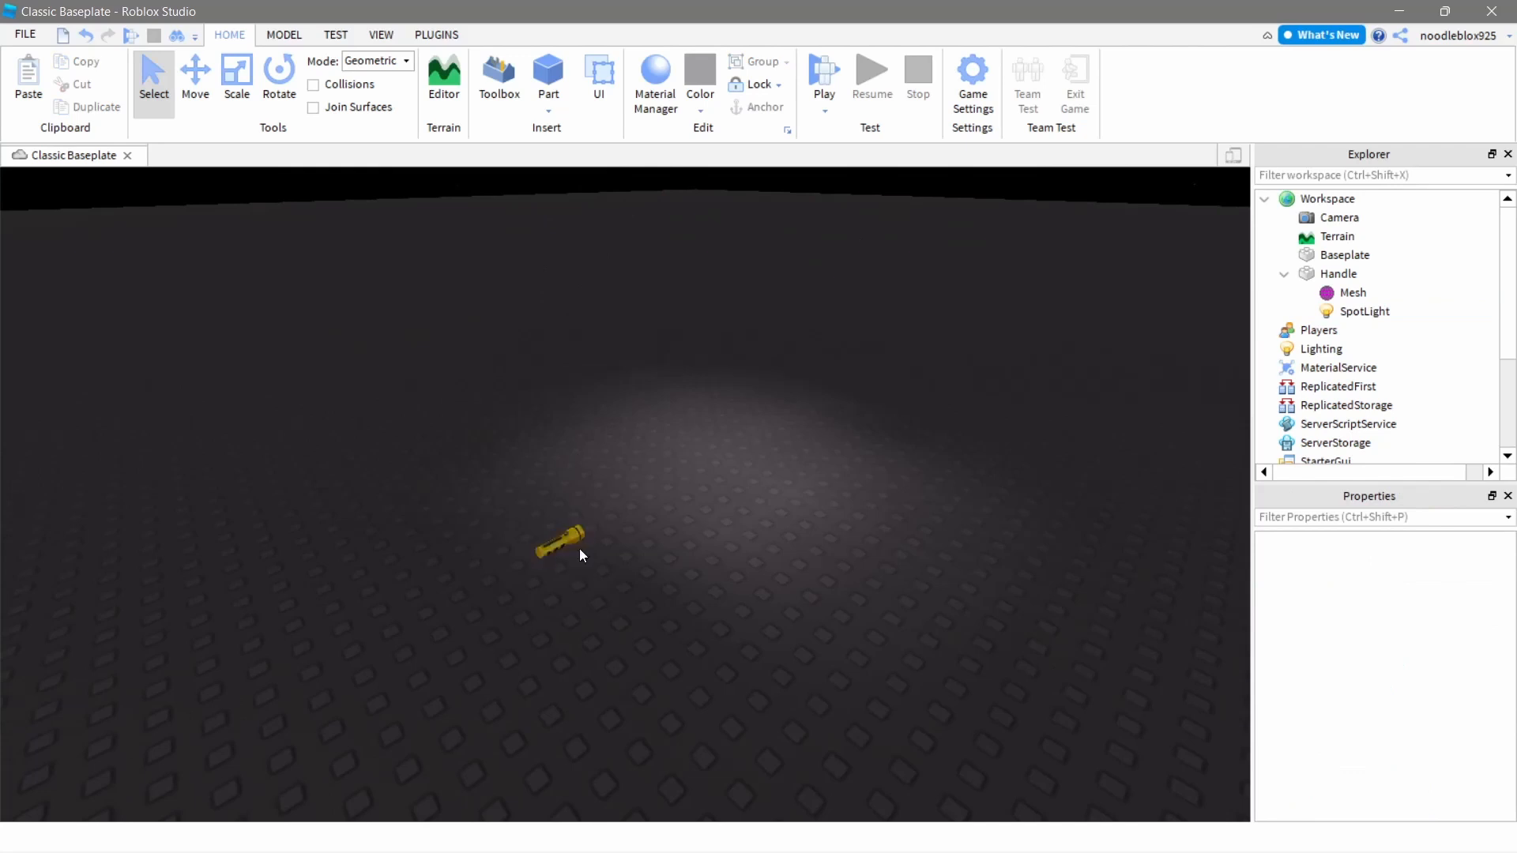
Shift the flashlight slightly across the baseplate and set its SpotLight's Brightness to 5.
drag(562, 542, 485, 535)
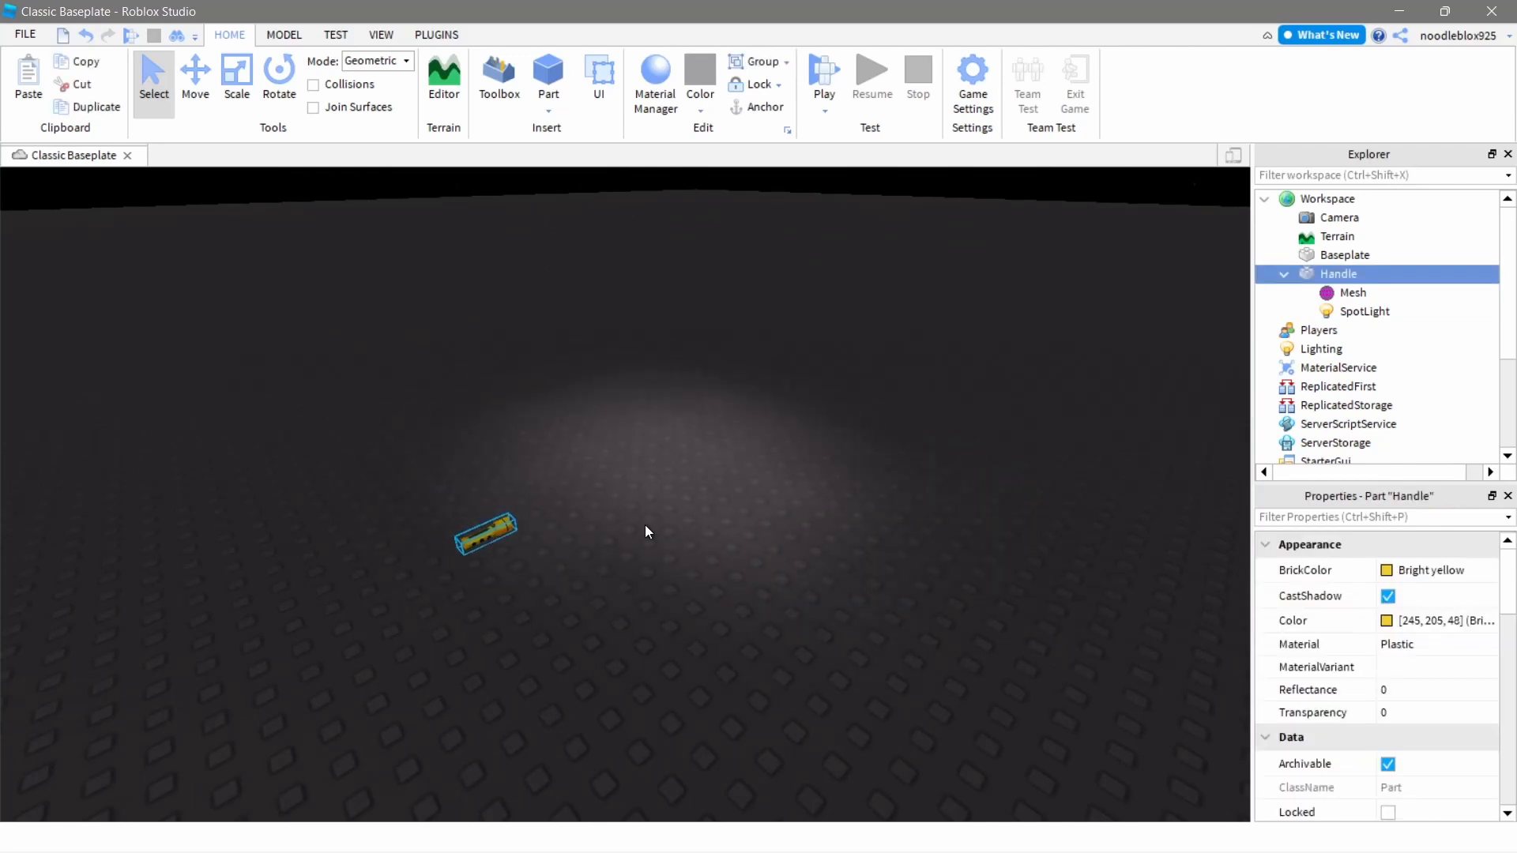
click(1337, 316)
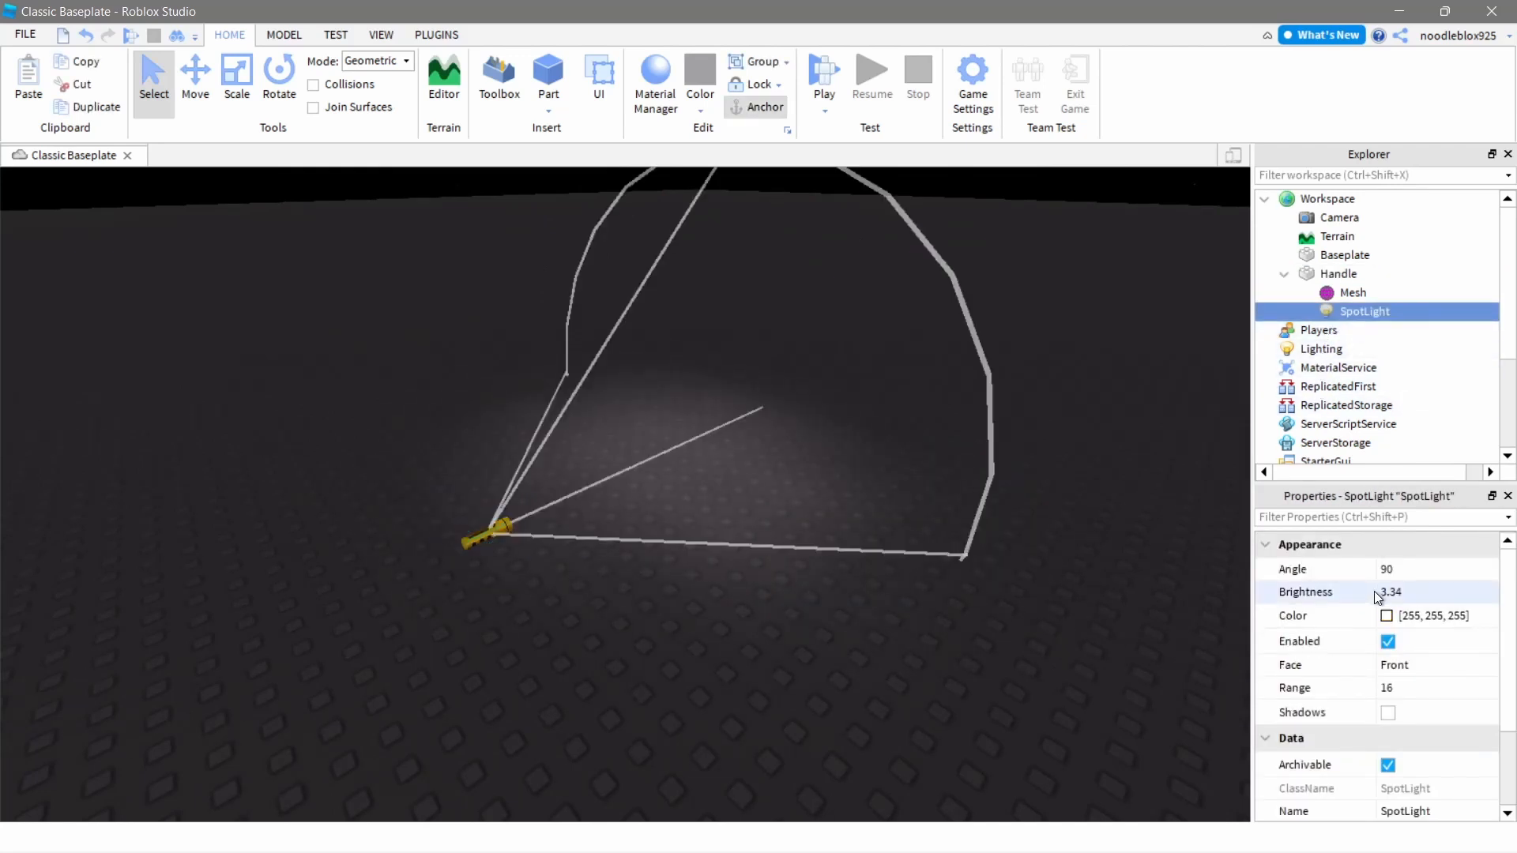
click(1404, 593)
text(5)
key(Return)
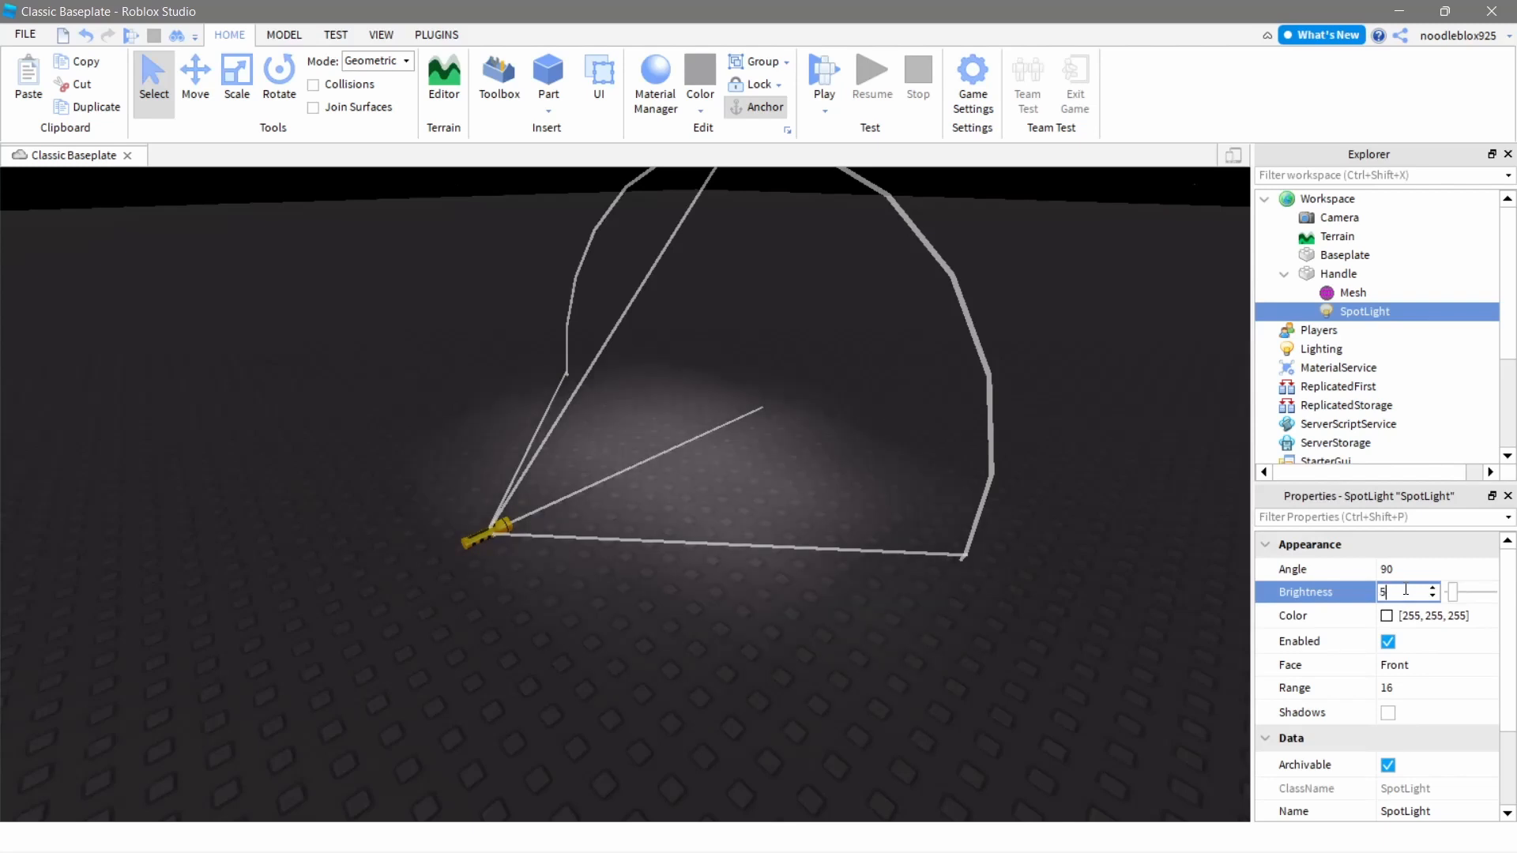
Slide the flashlight over the dark baseplate and check its beam on the ground from several angles.
click(585, 666)
scroll(576, 643, up, 3)
right_drag(586, 666, 546, 664)
drag(481, 684, 566, 548)
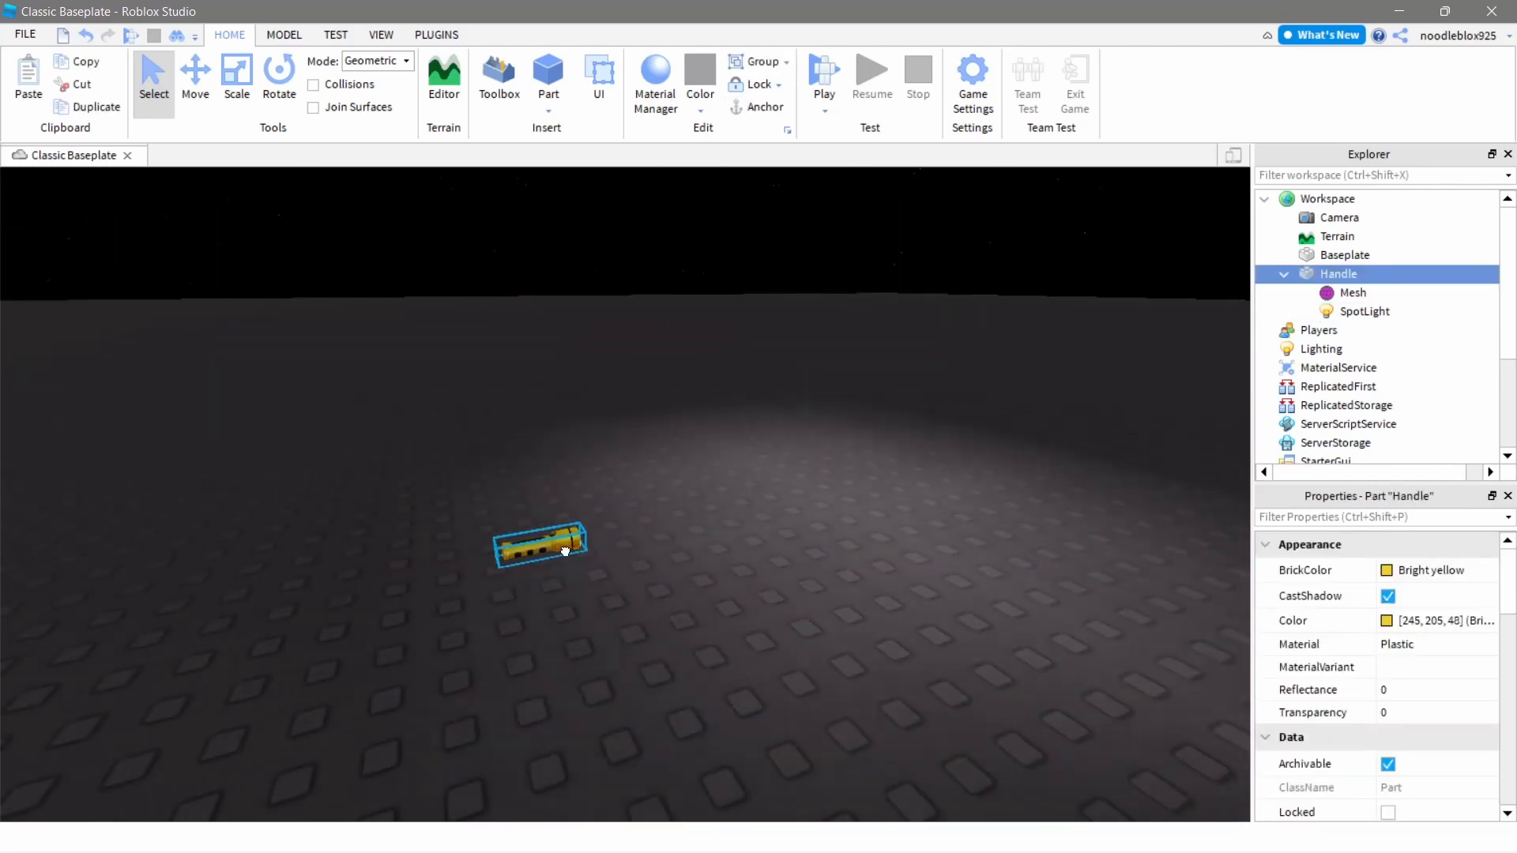
right_drag(566, 548, 524, 566)
scroll(554, 538, down, 4)
scroll(554, 537, up, 4)
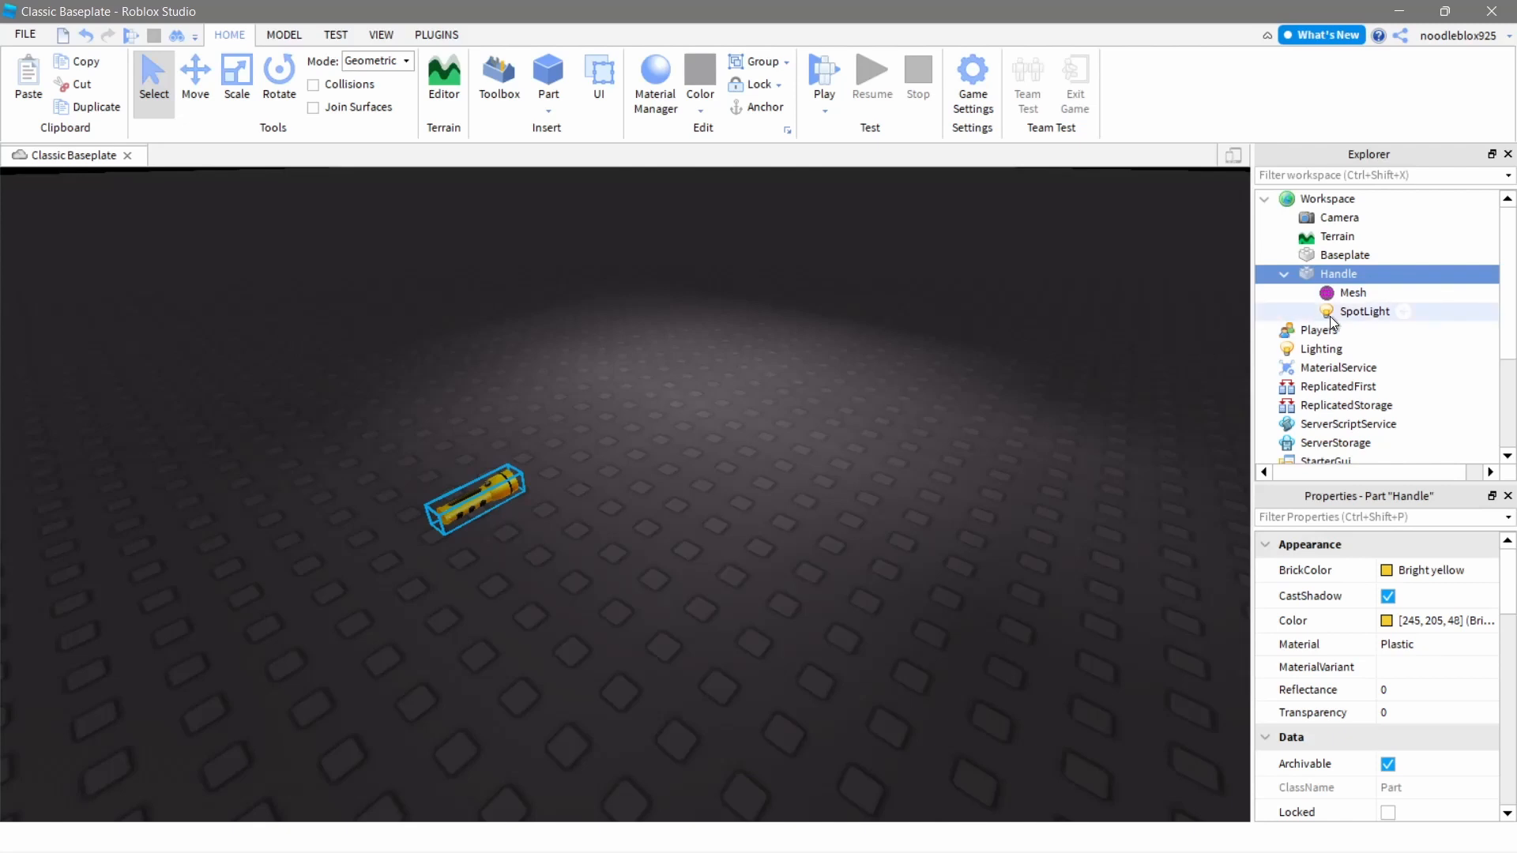
Turn off the SpotLight's Enabled property and look over the unlit flashlight.
click(1335, 313)
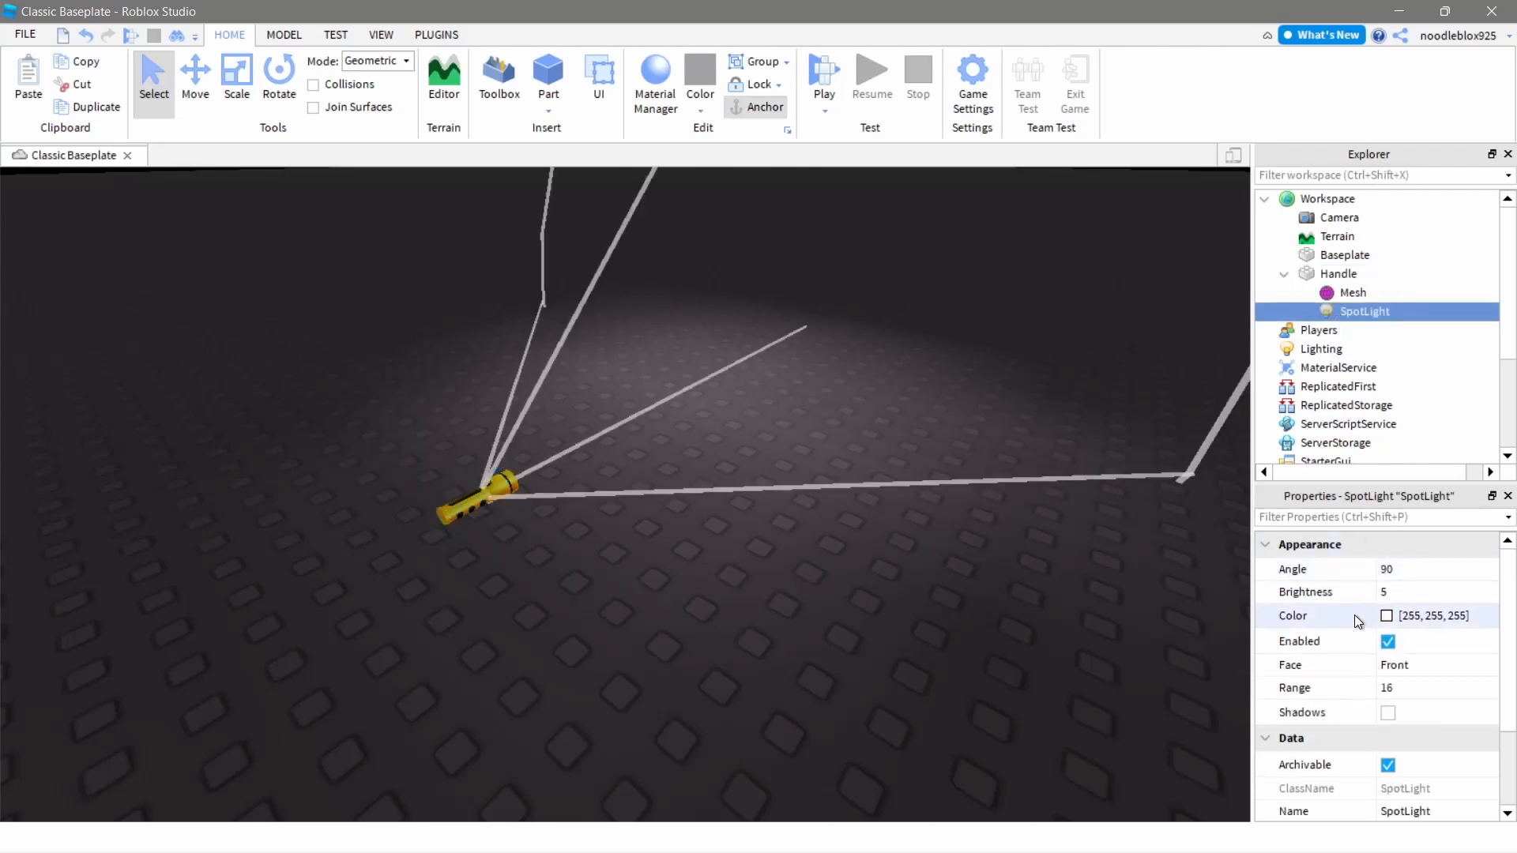
click(1387, 642)
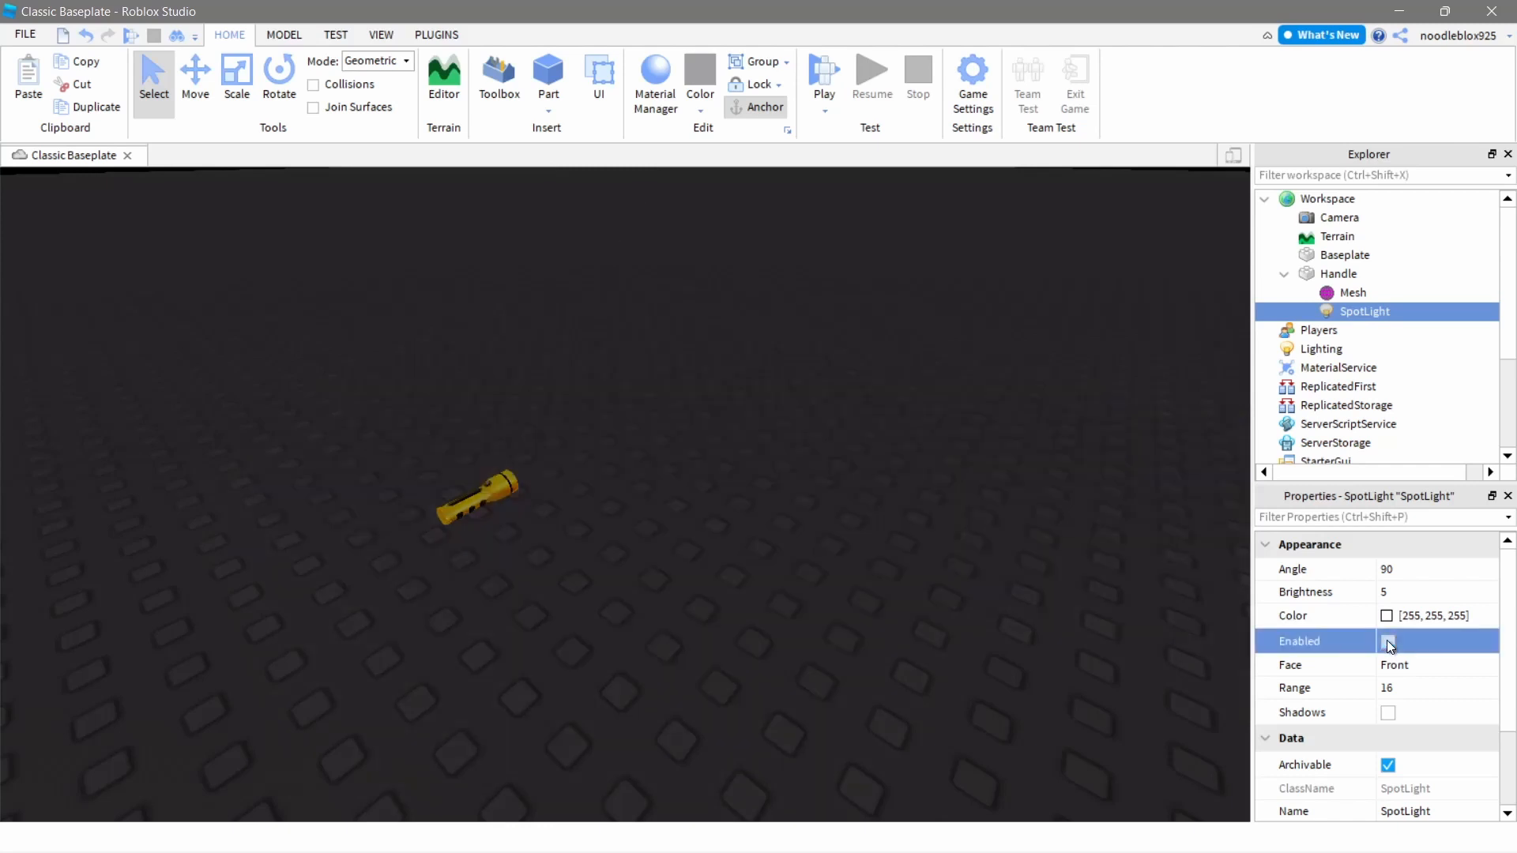
click(920, 508)
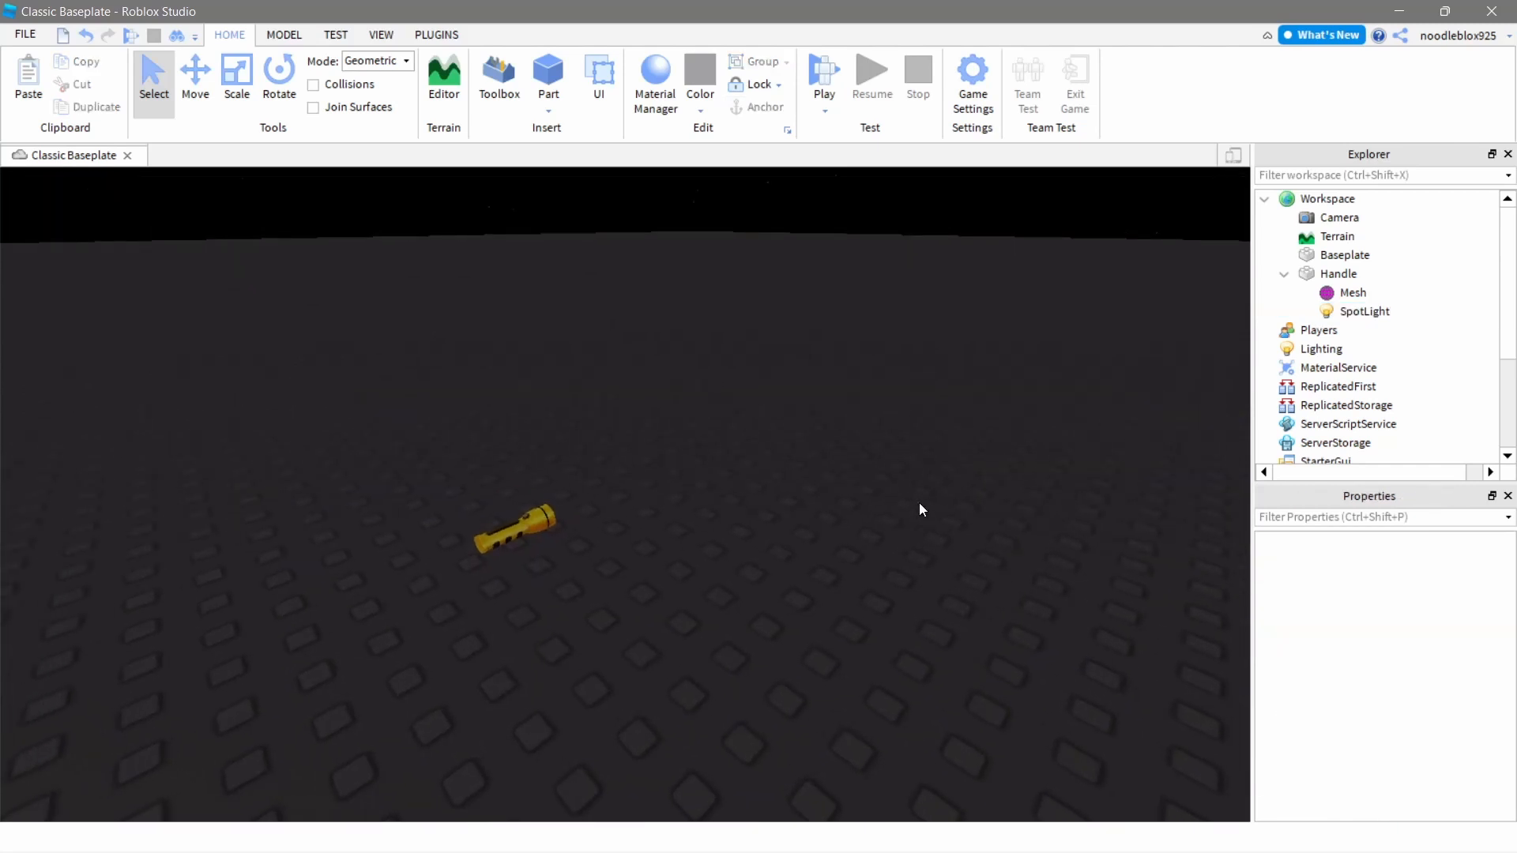
right_drag(919, 503, 916, 502)
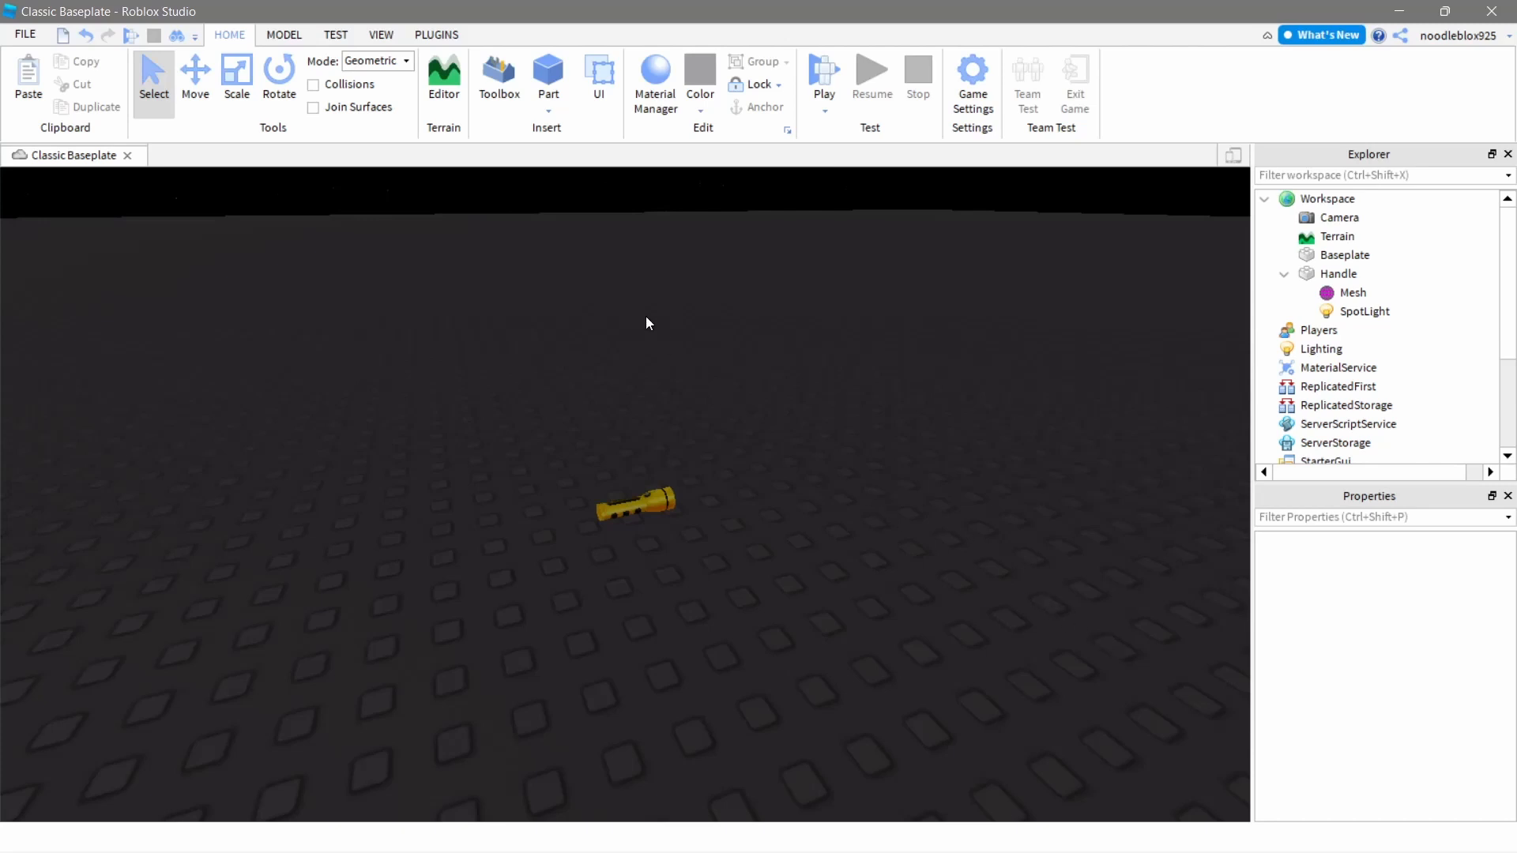
Search the Toolbox's Audio assets for flashlight, preview the Flashlight On sound and insert it into the place.
click(498, 79)
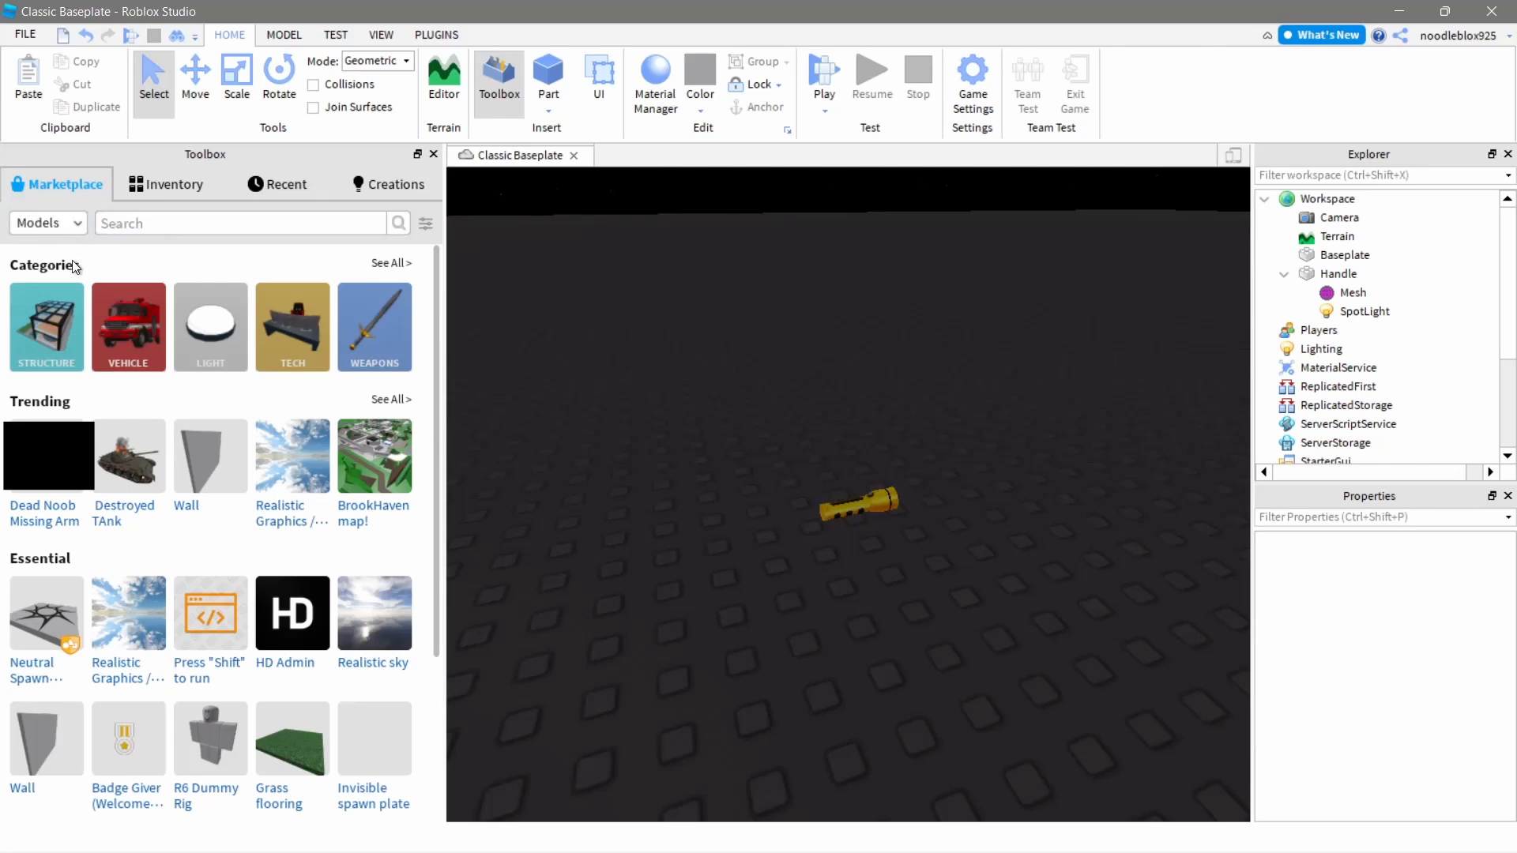
click(49, 227)
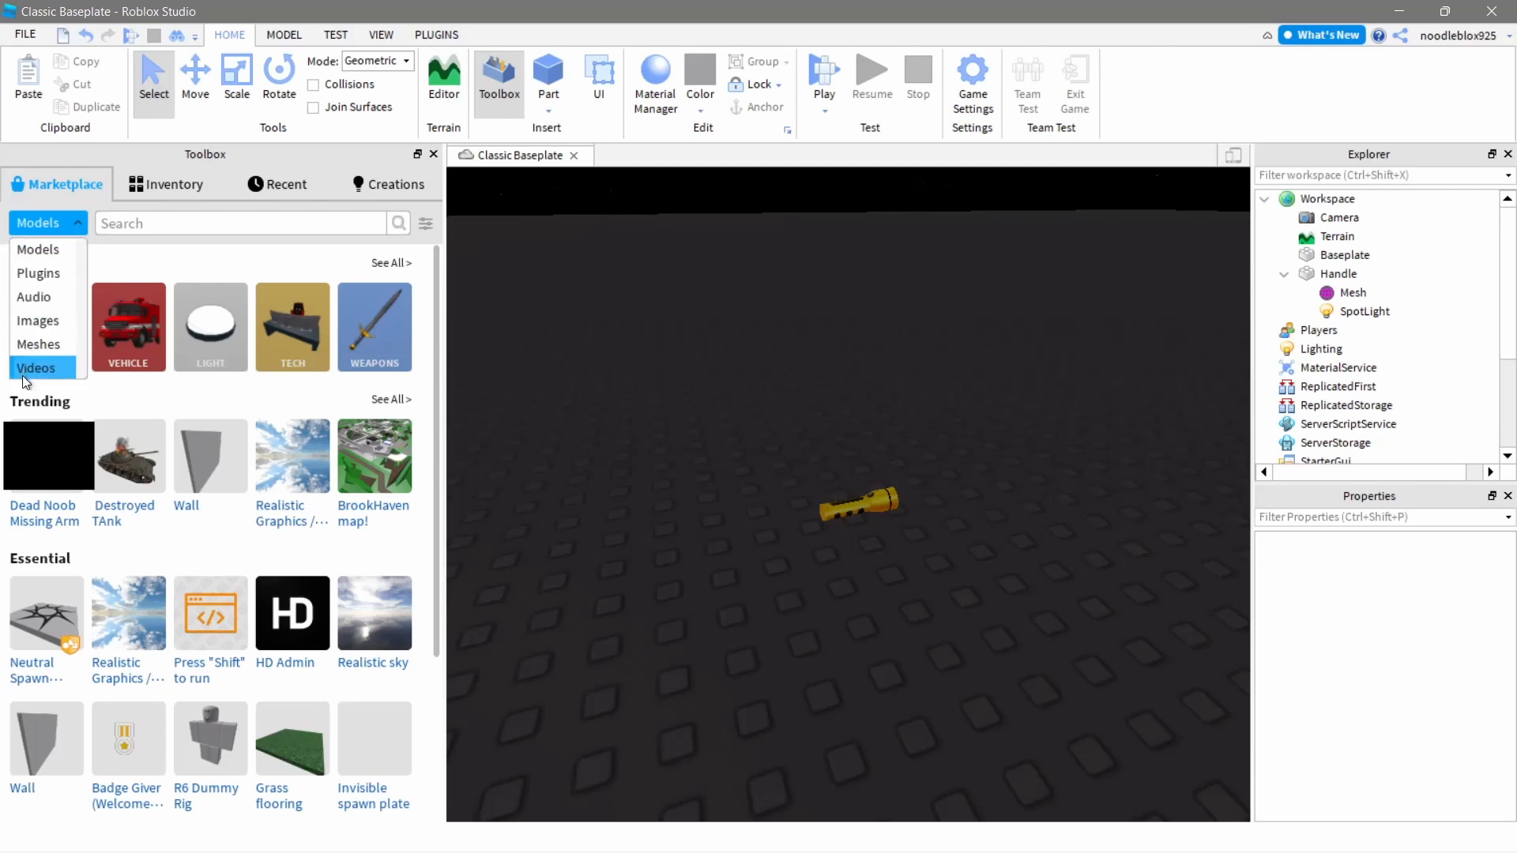
click(38, 297)
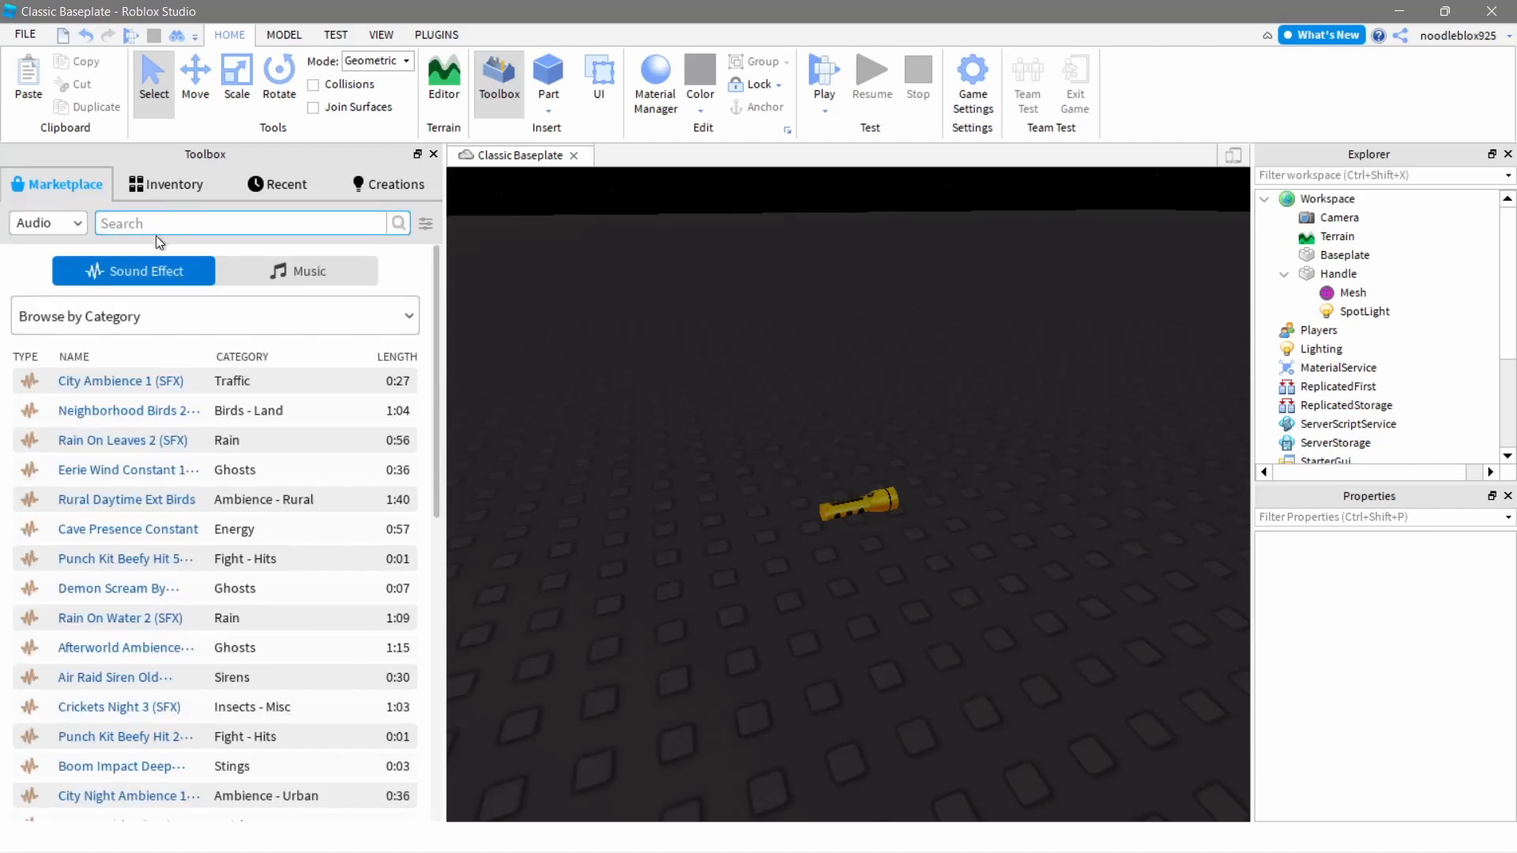
text(Flashl)
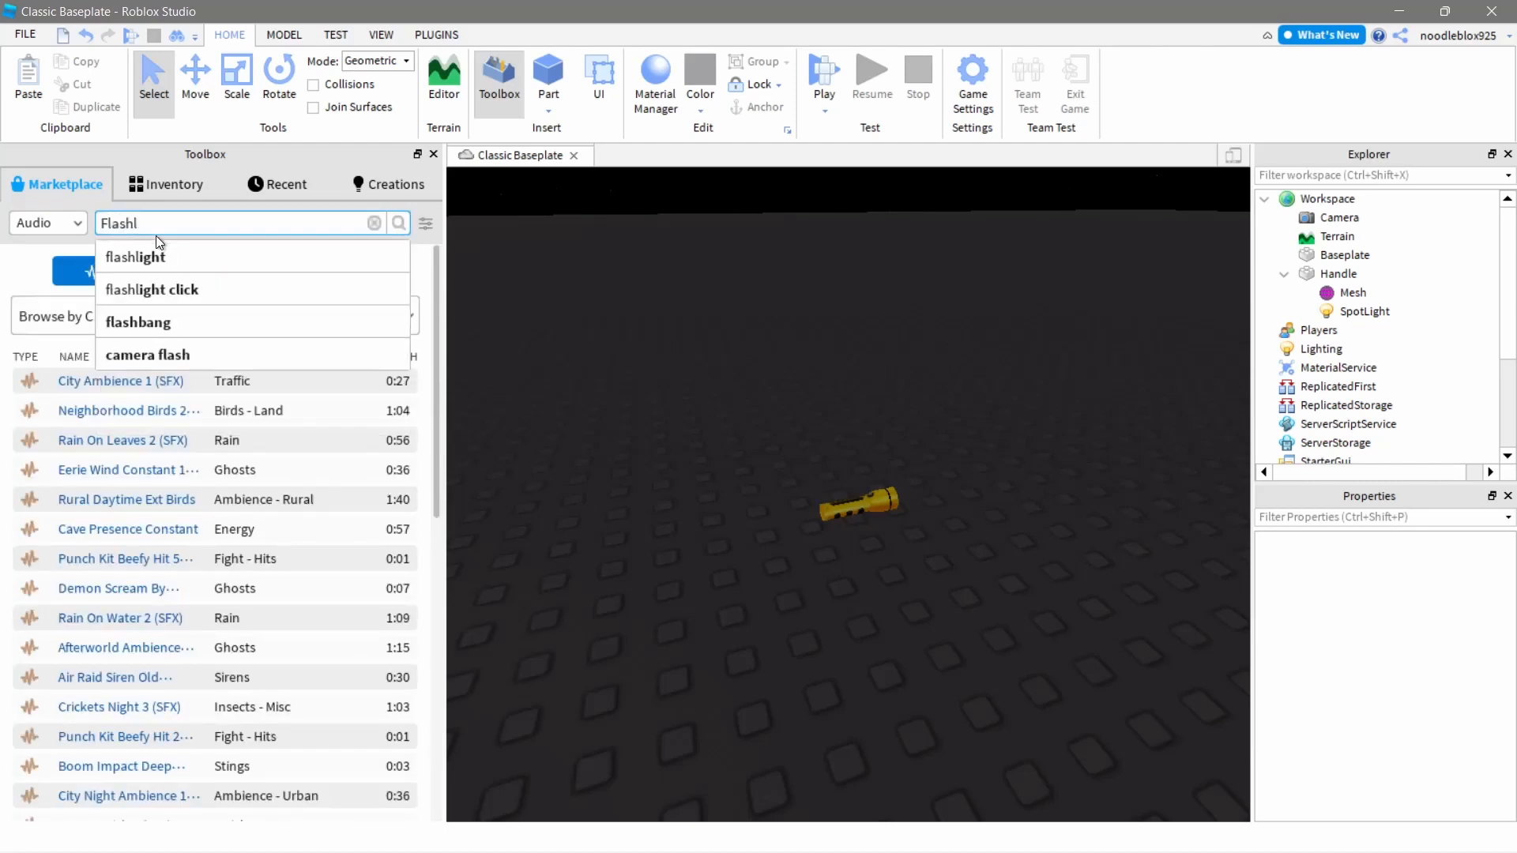
key(BackSpace)
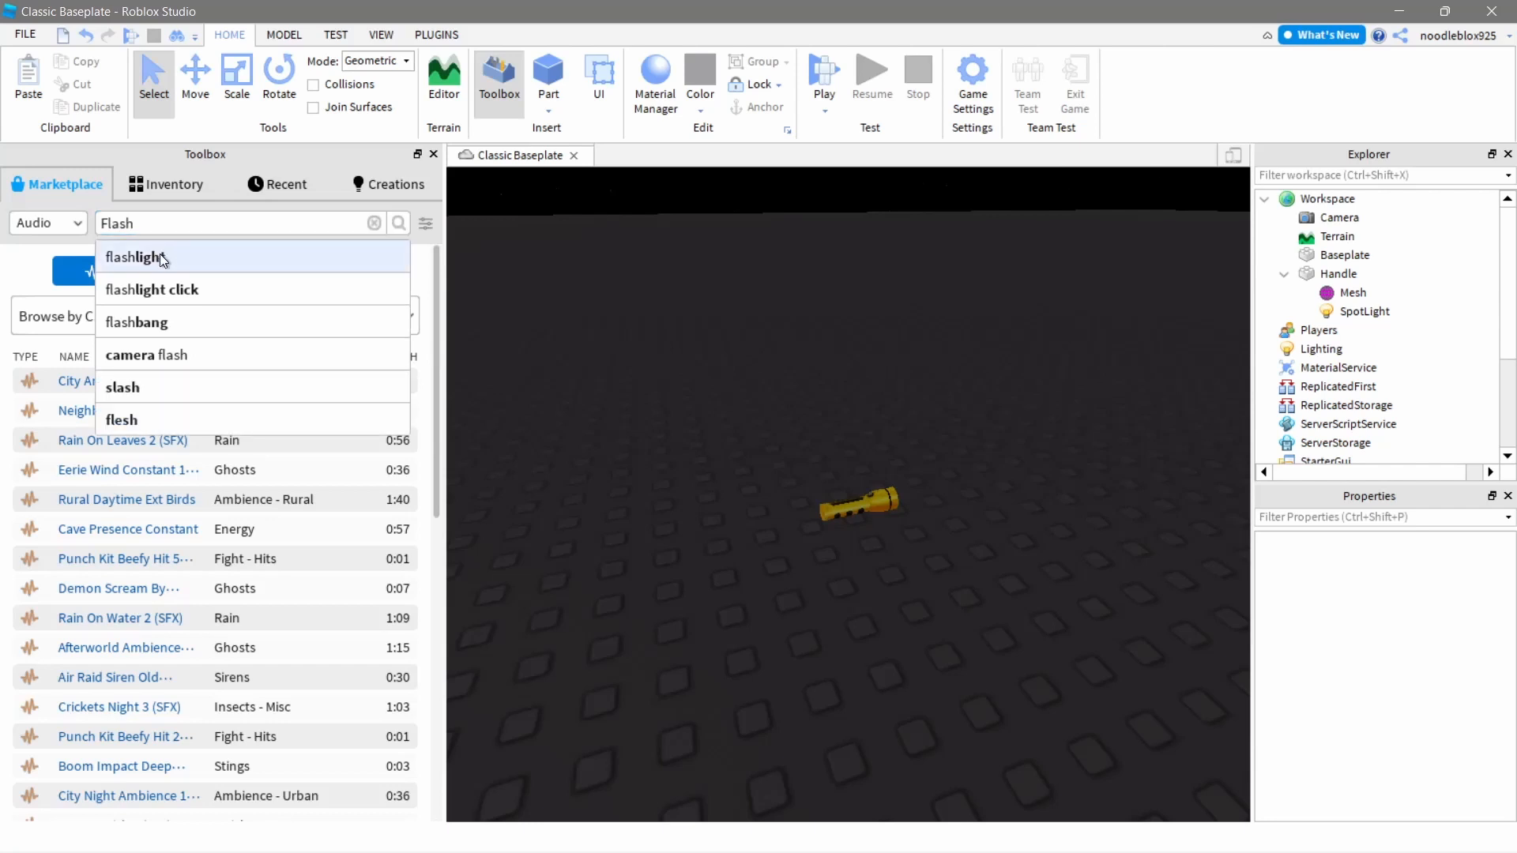
click(160, 255)
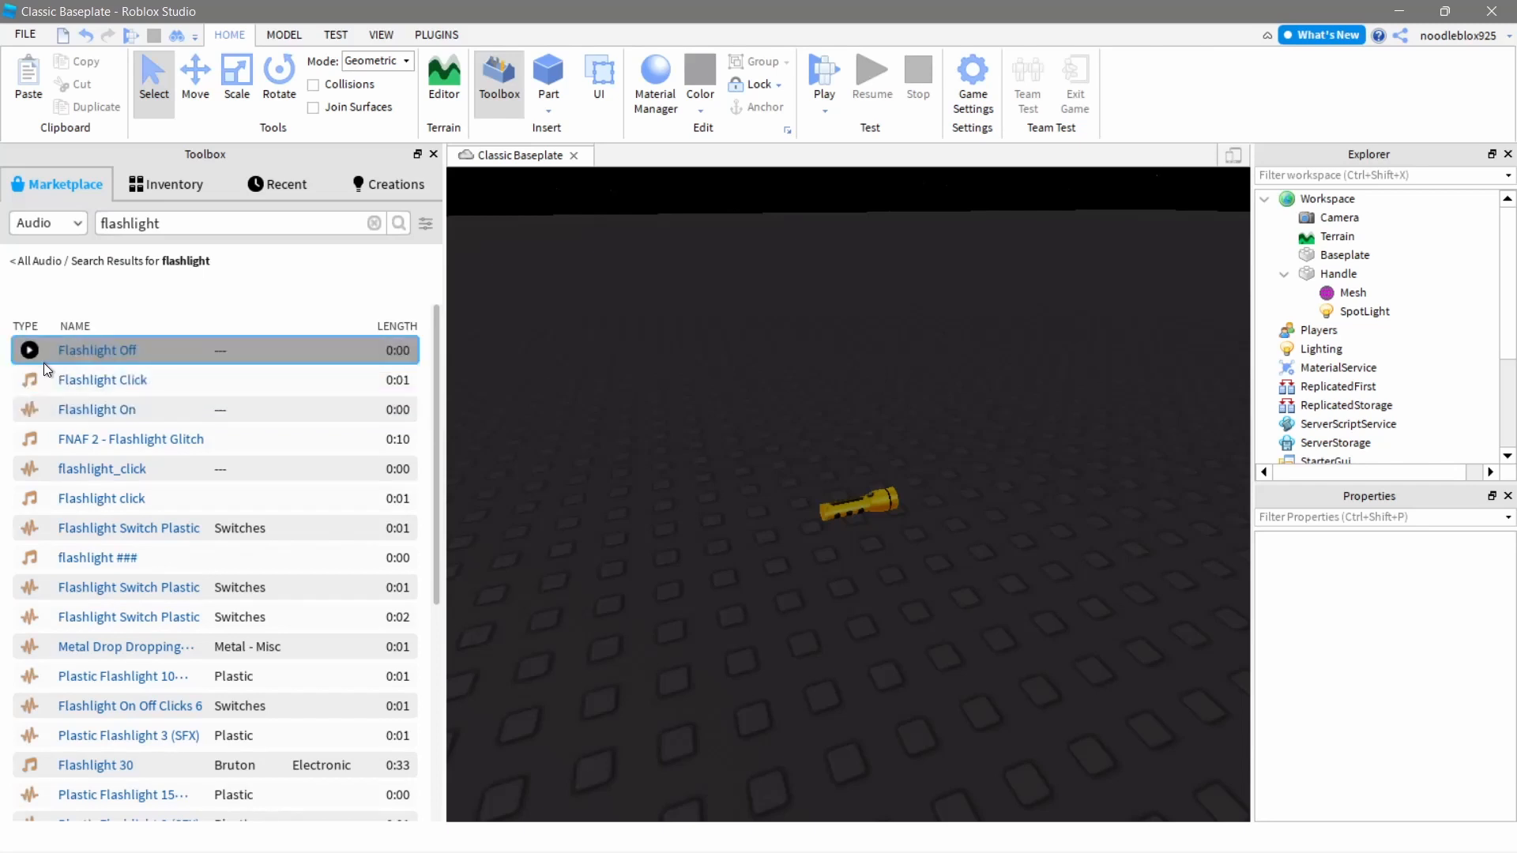
click(26, 411)
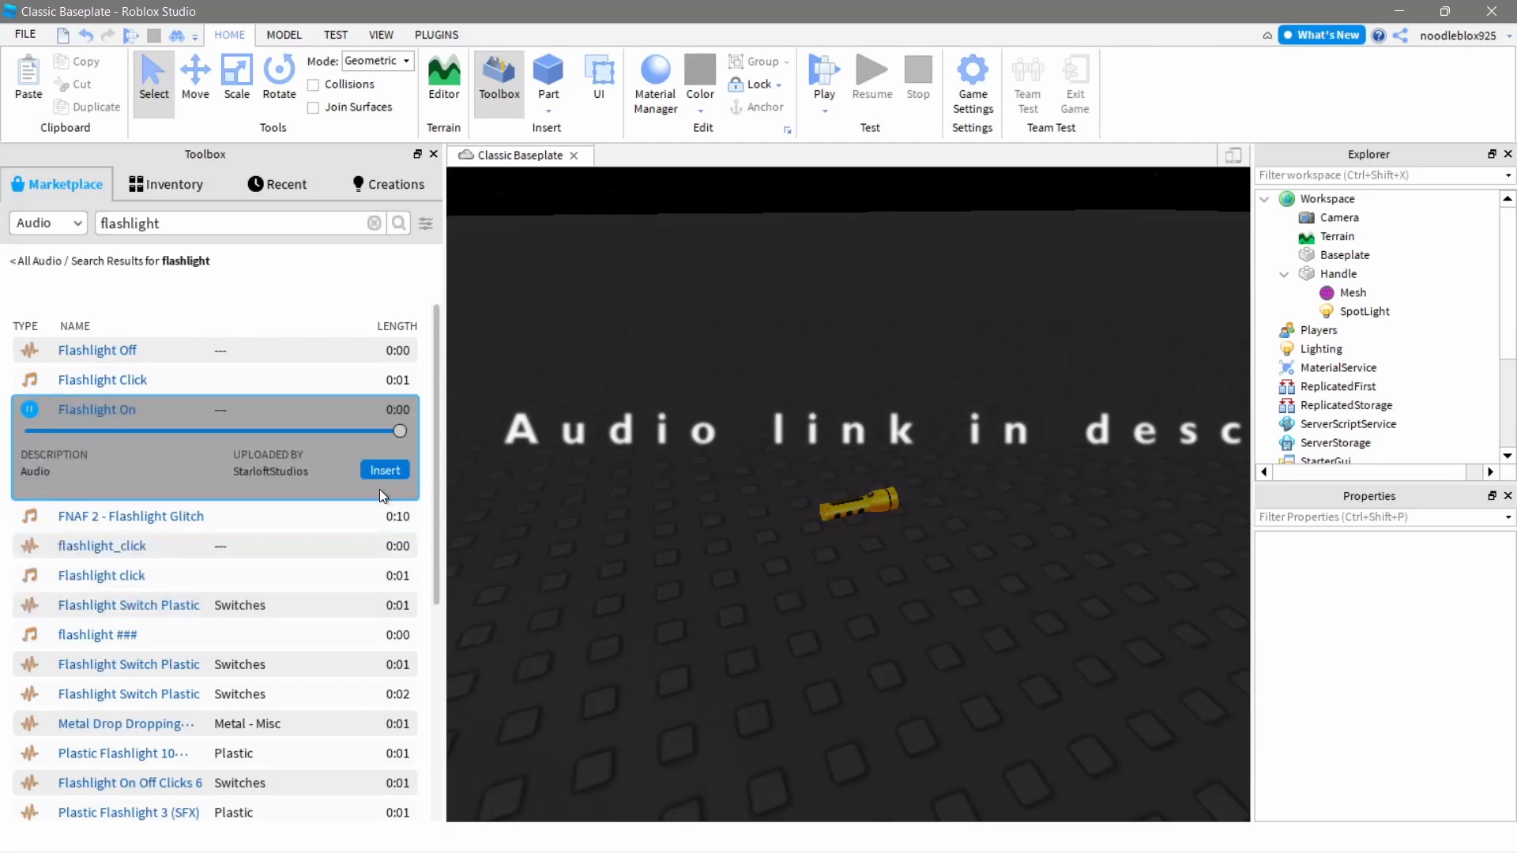
click(384, 469)
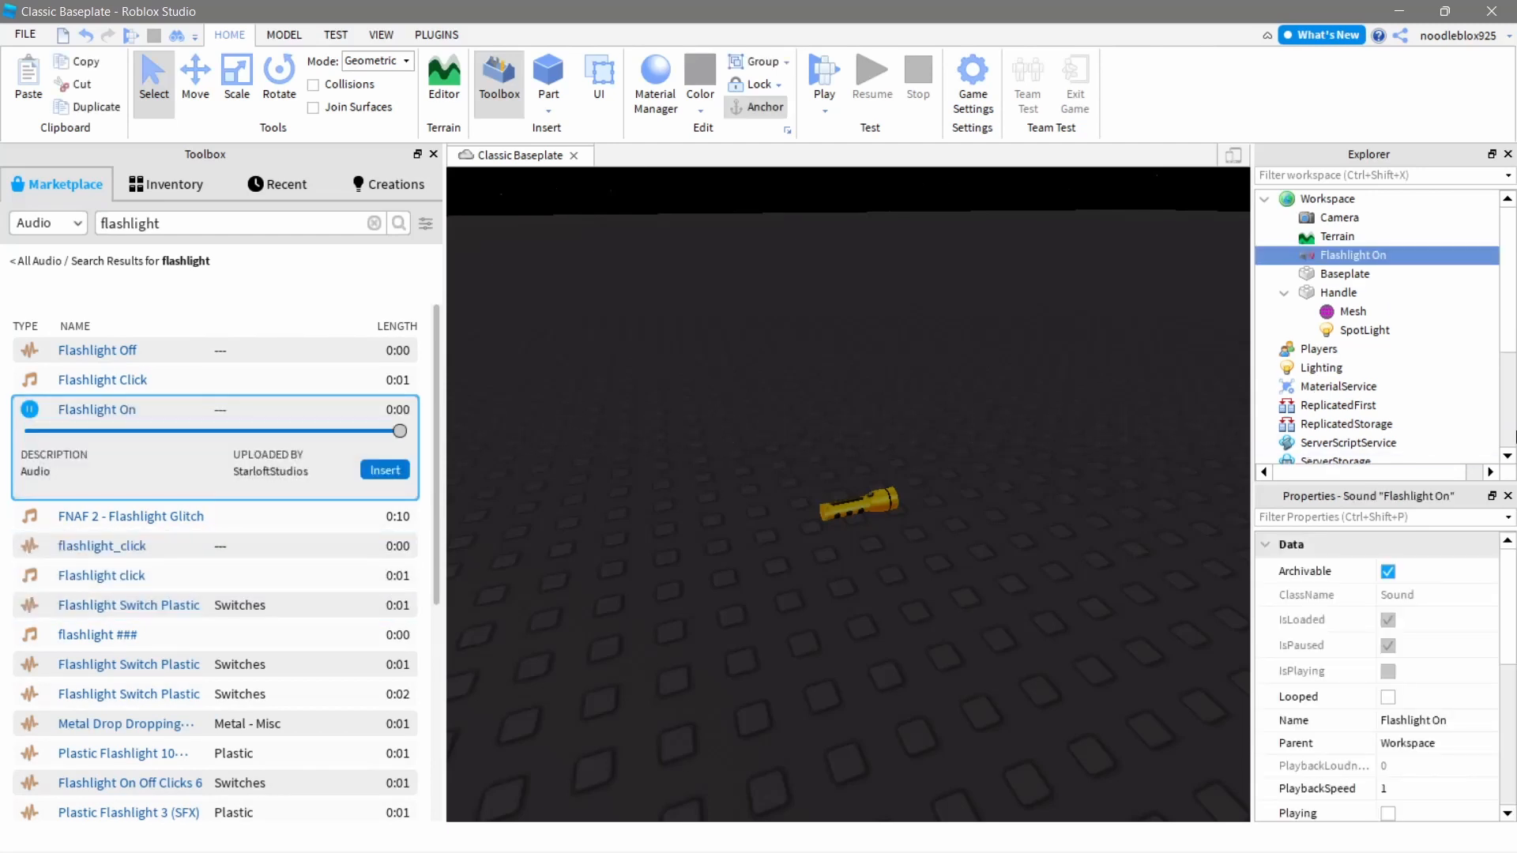
Rename the Flashlight On audio to Sound, close the Toolbox and move the sound into the Handle part.
right_click(1334, 255)
click(1283, 140)
key(BackSpace)
text(Sound)
key(Return)
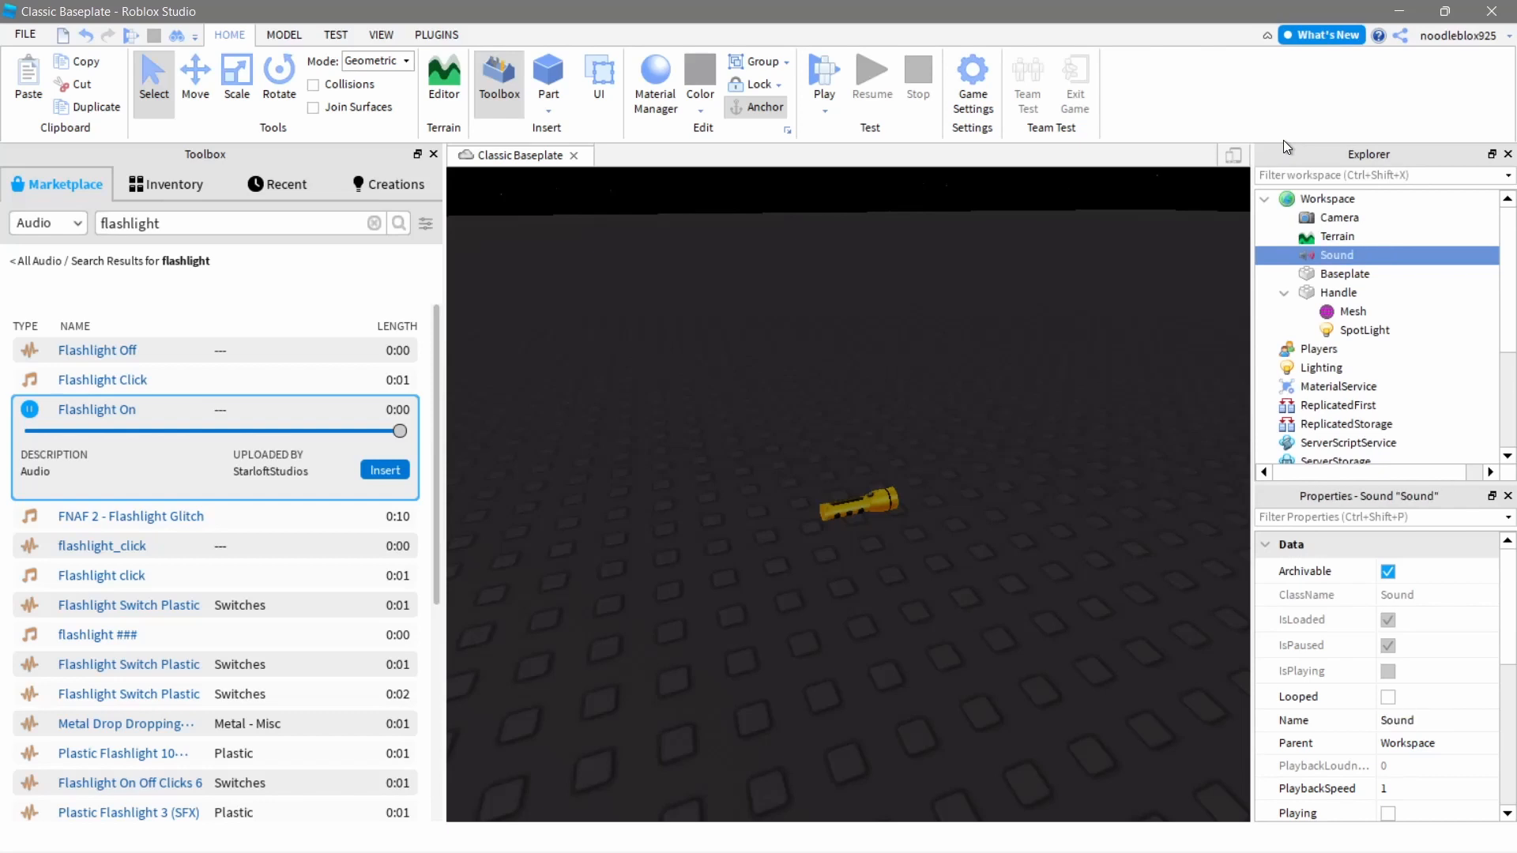
click(433, 154)
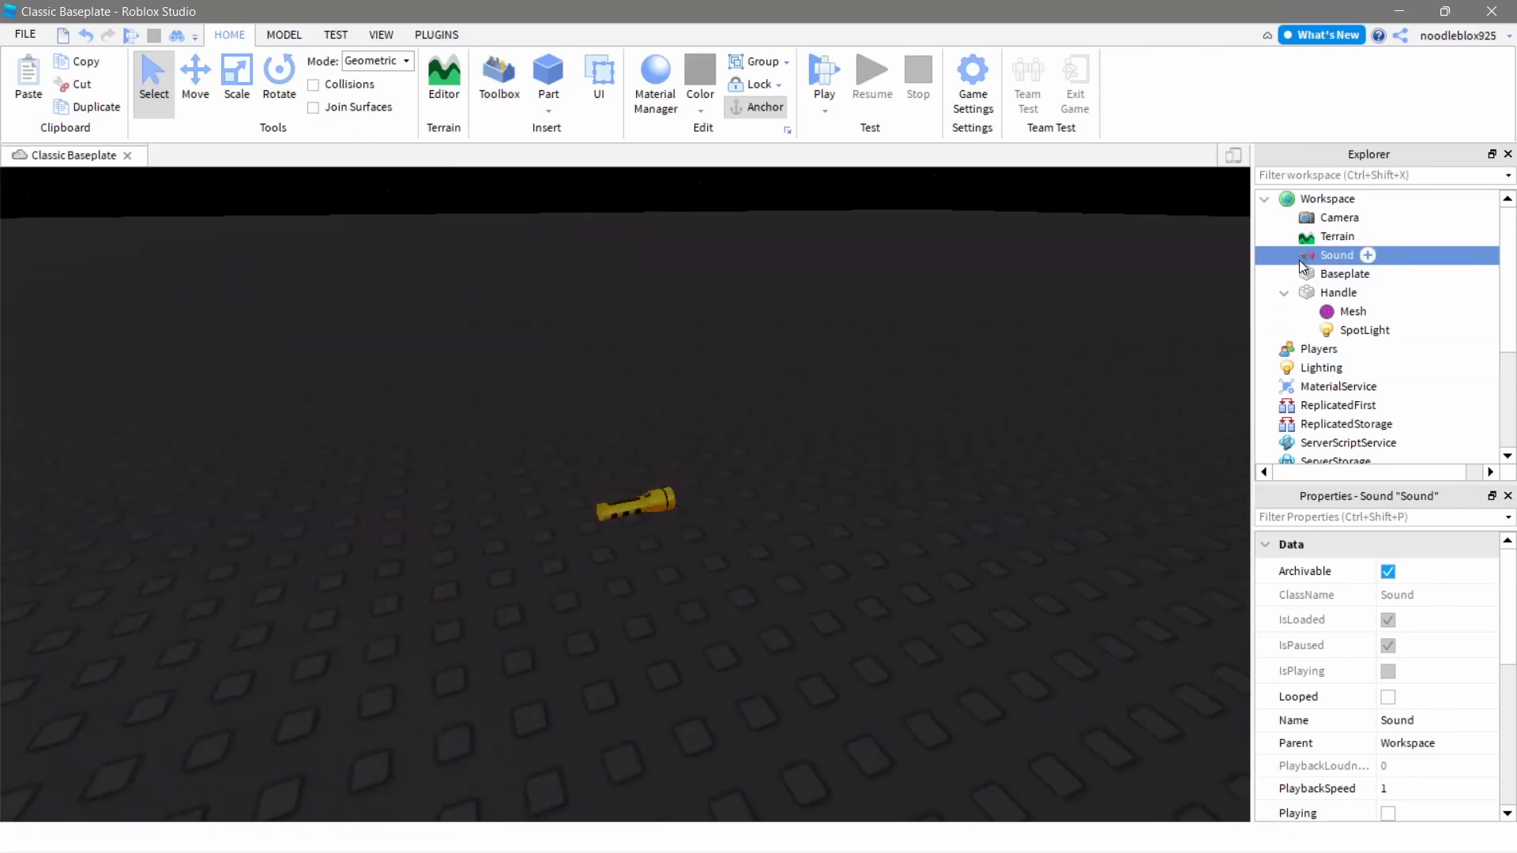
drag(1299, 259, 1272, 299)
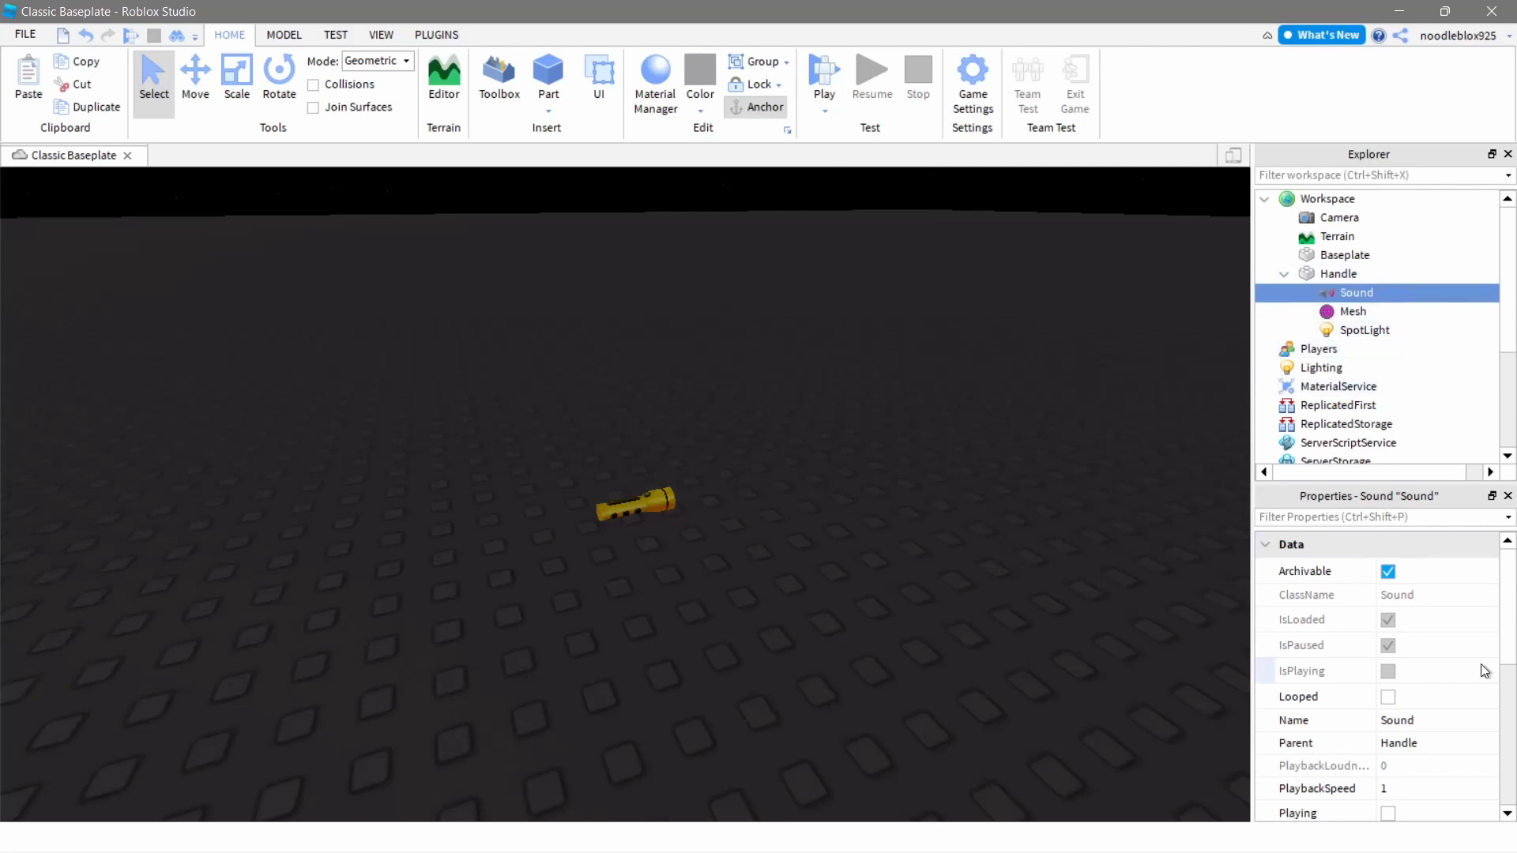
Preview the Sound inside the Handle from its properties and collapse the Handle's contents in the Explorer.
scroll(1378, 641, down, 5)
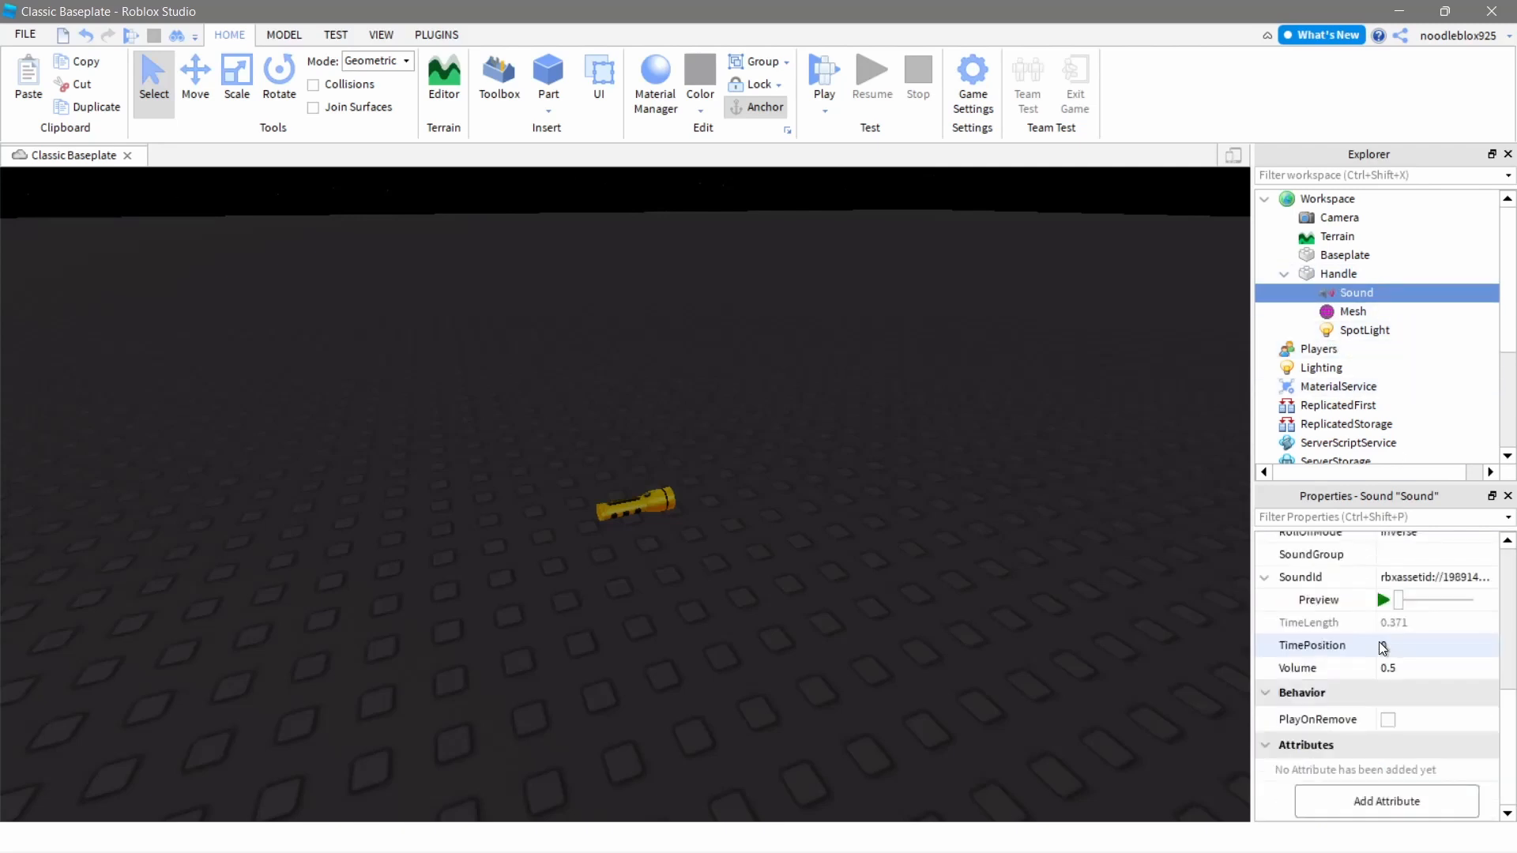
click(1382, 600)
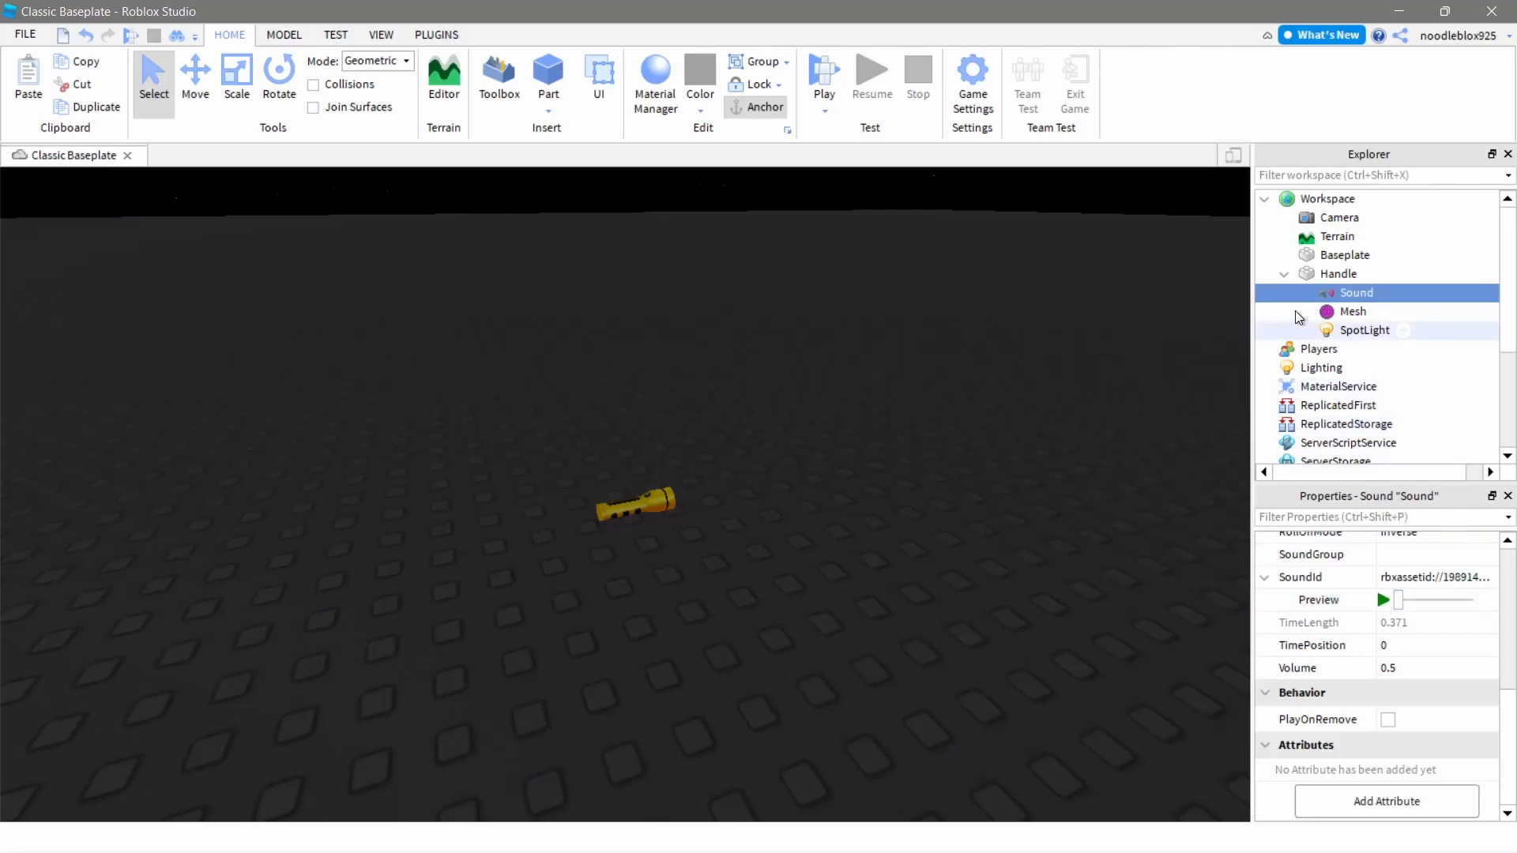
click(1283, 278)
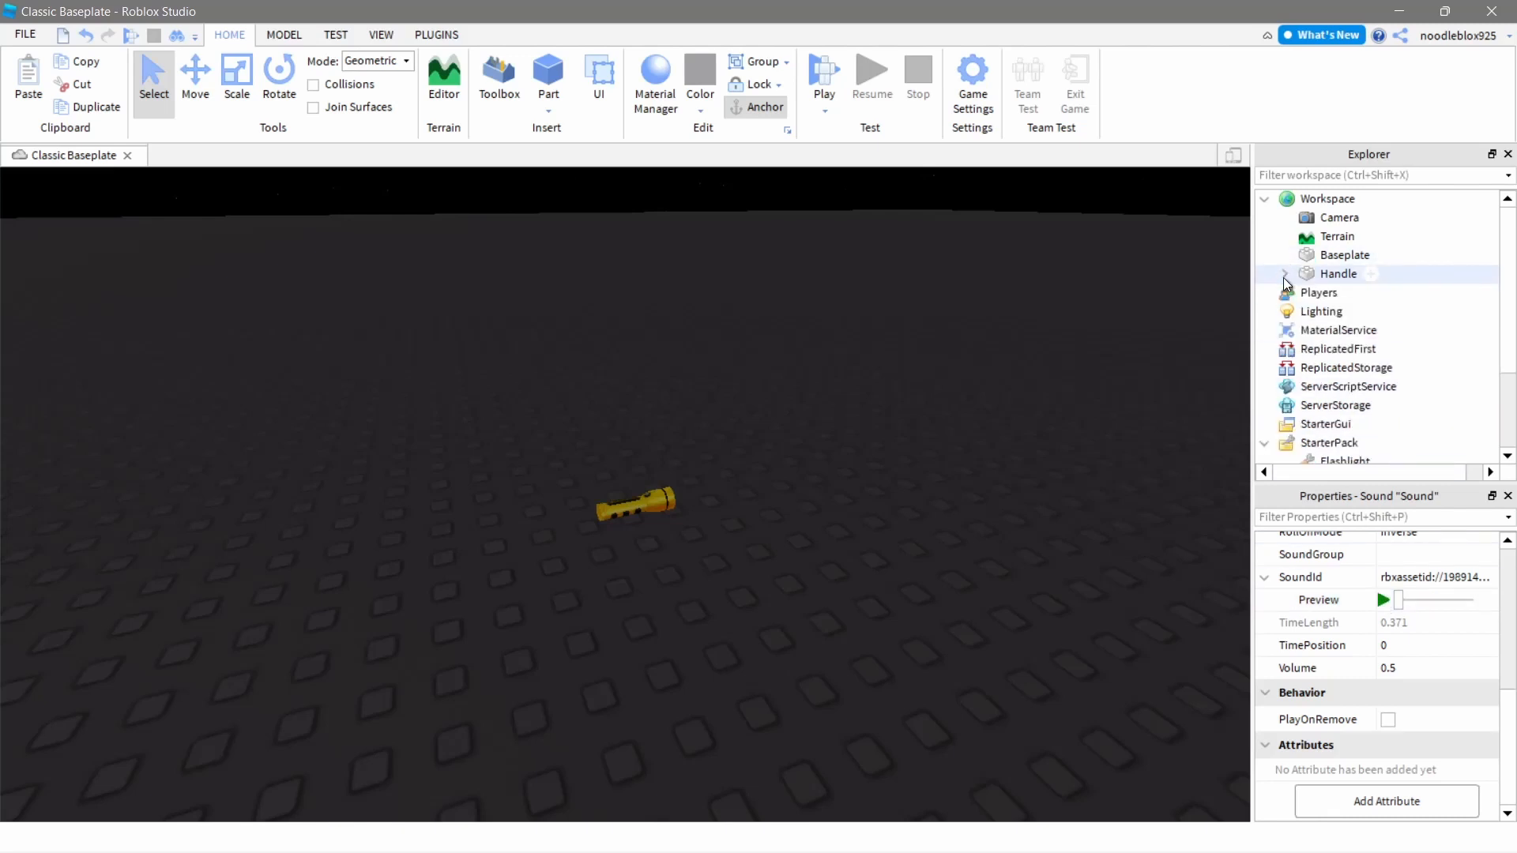
click(1082, 302)
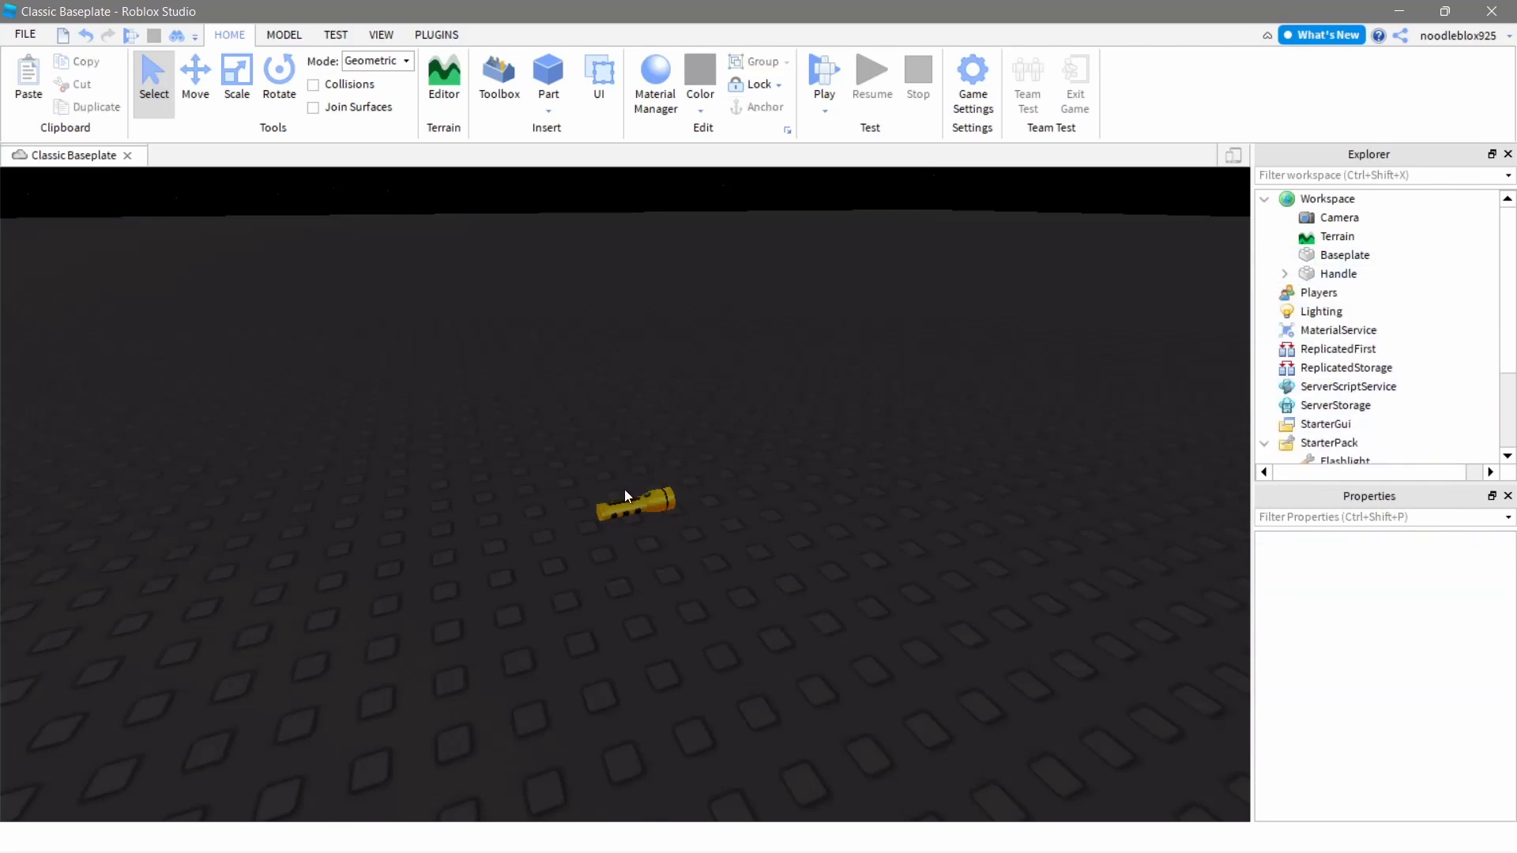
Select the flashlight and move its Handle part from Workspace into the Flashlight tool in StarterPack.
drag(633, 504, 675, 482)
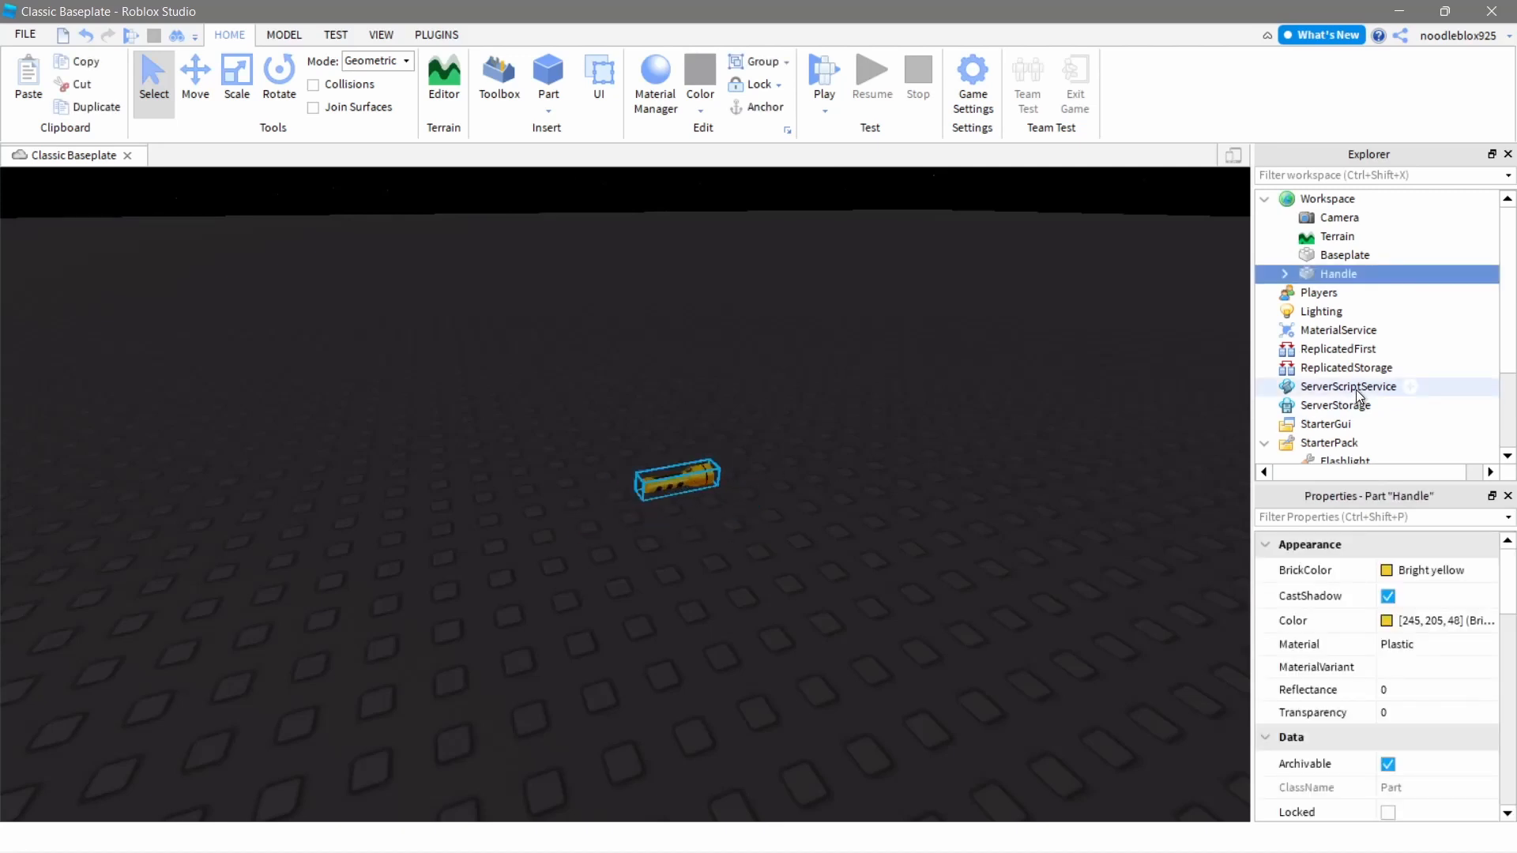
scroll(1356, 390, down, 2)
scroll(1355, 391, up, 2)
drag(1321, 271, 1341, 338)
scroll(1414, 336, down, 2)
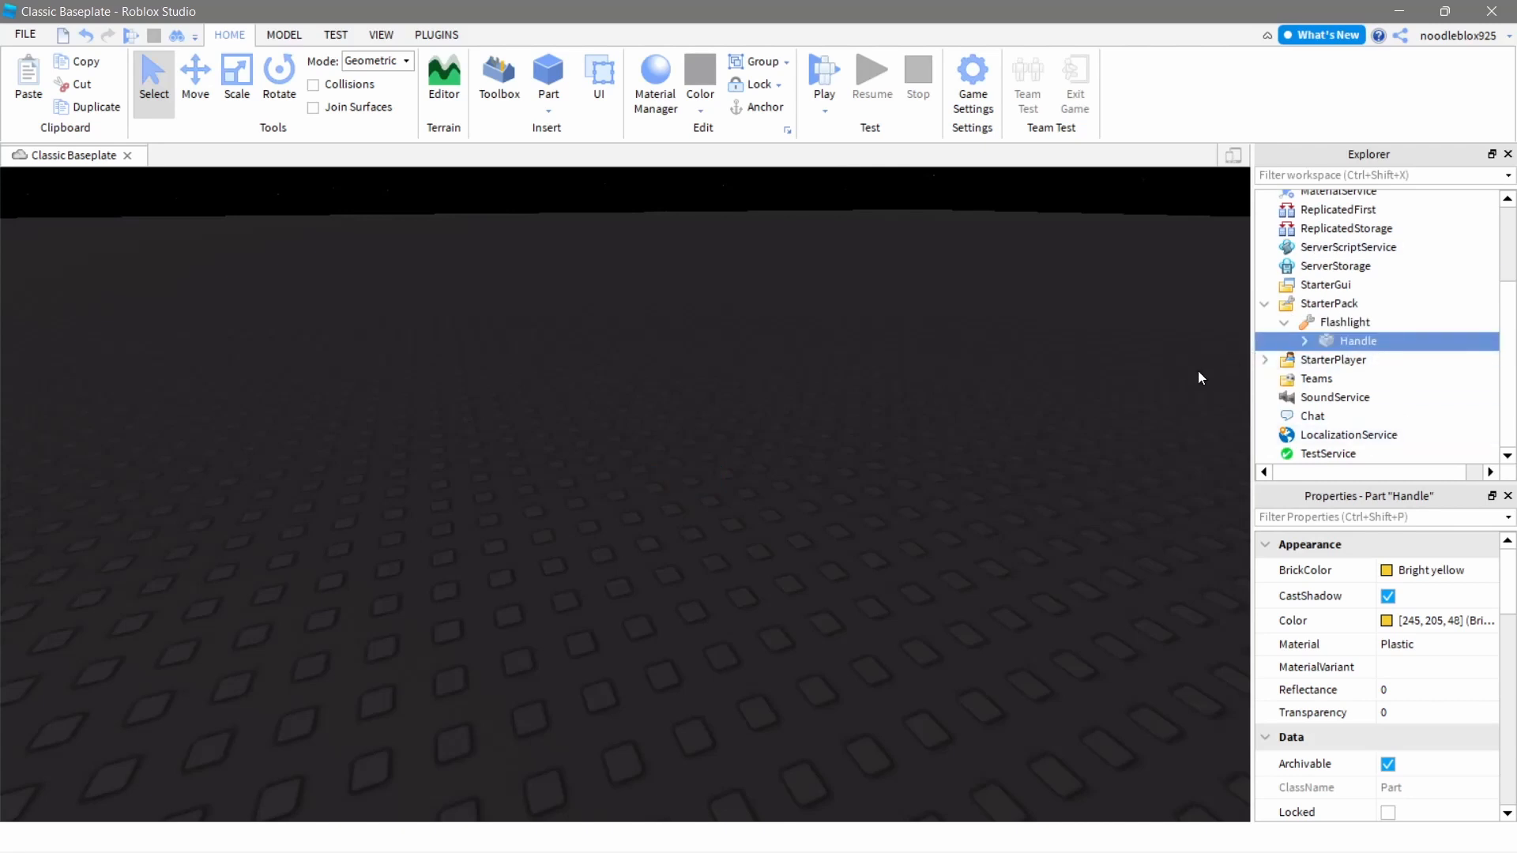
click(1089, 377)
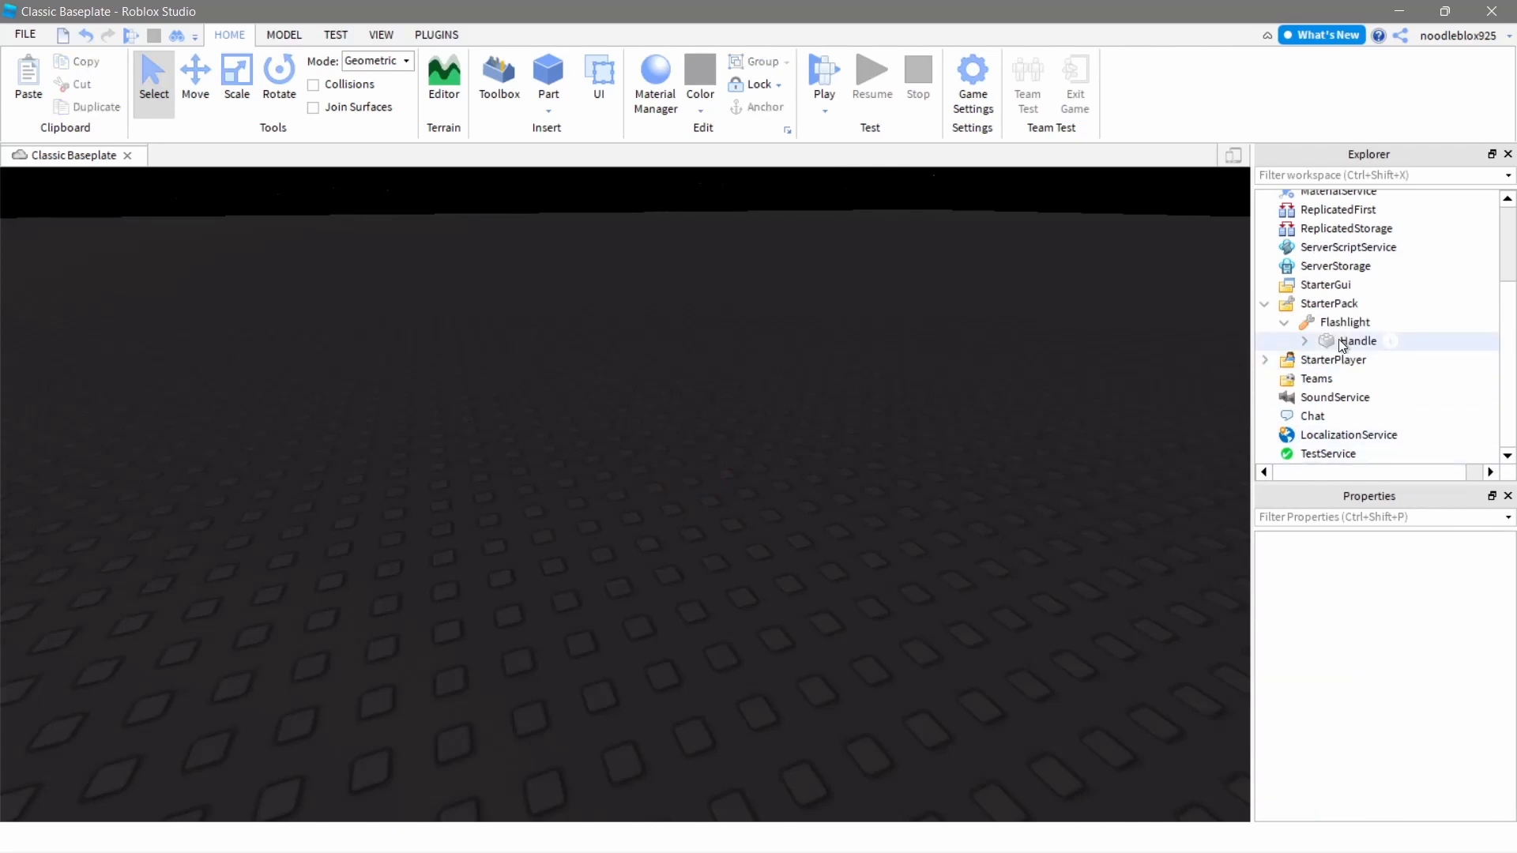
Add a Script to the Flashlight tool, enlarge the code text and delete the default print line.
click(1384, 322)
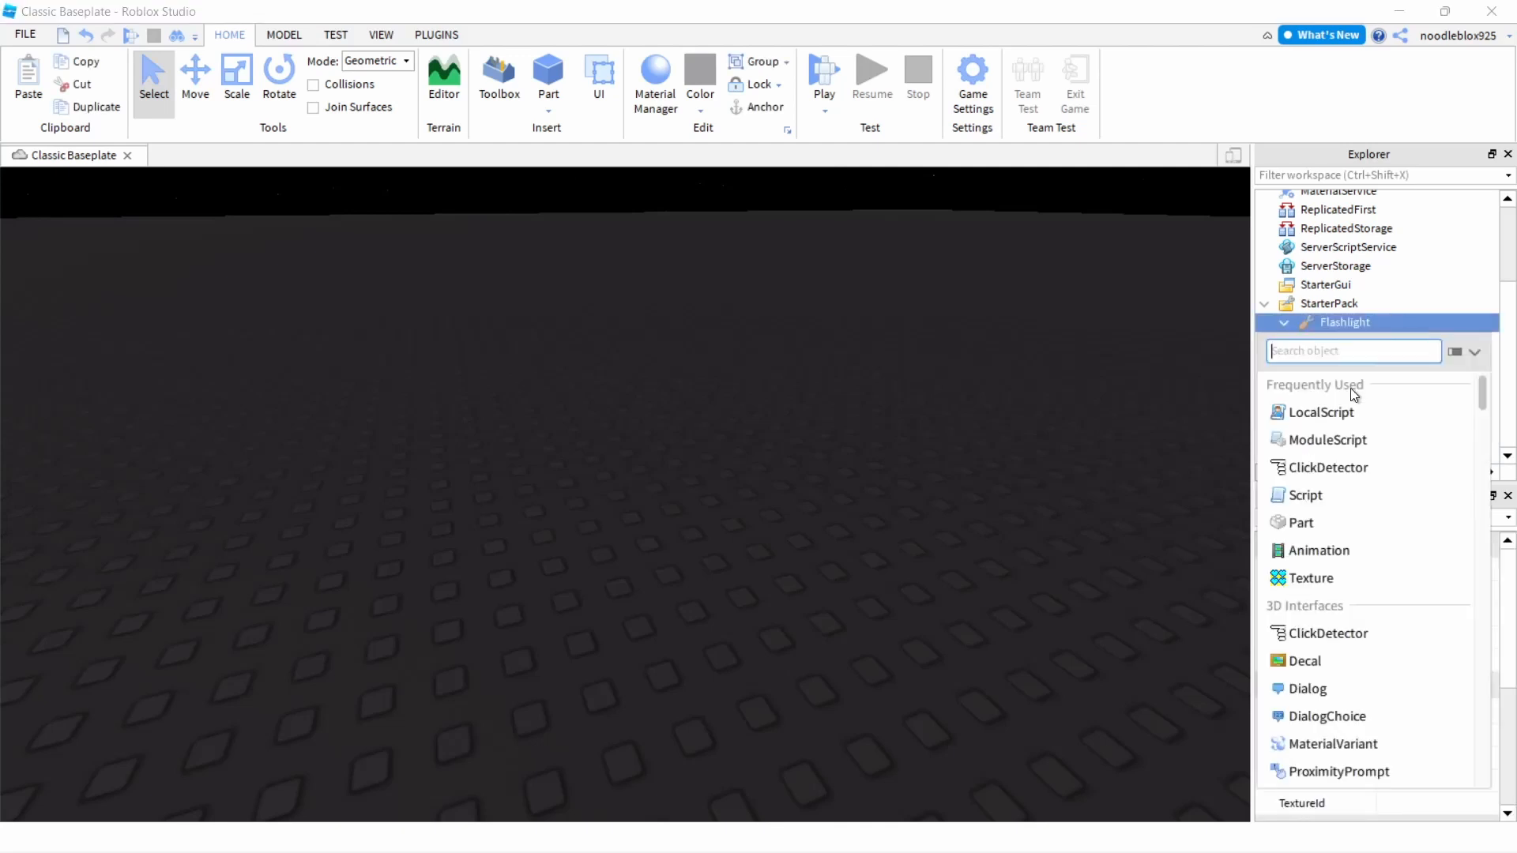
click(1295, 496)
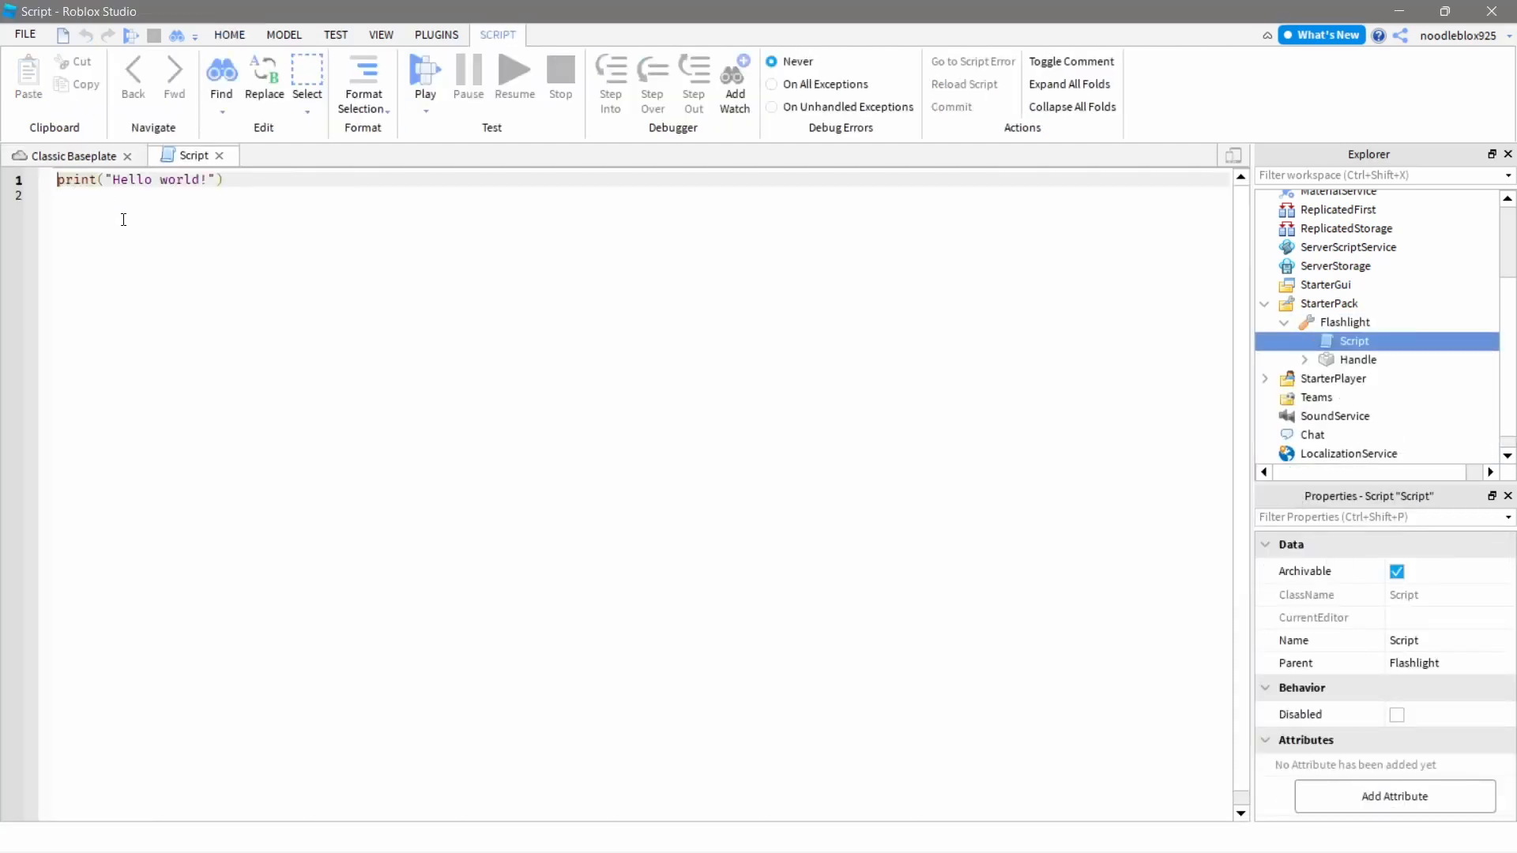
ctrl+scroll(125, 230, up, 4)
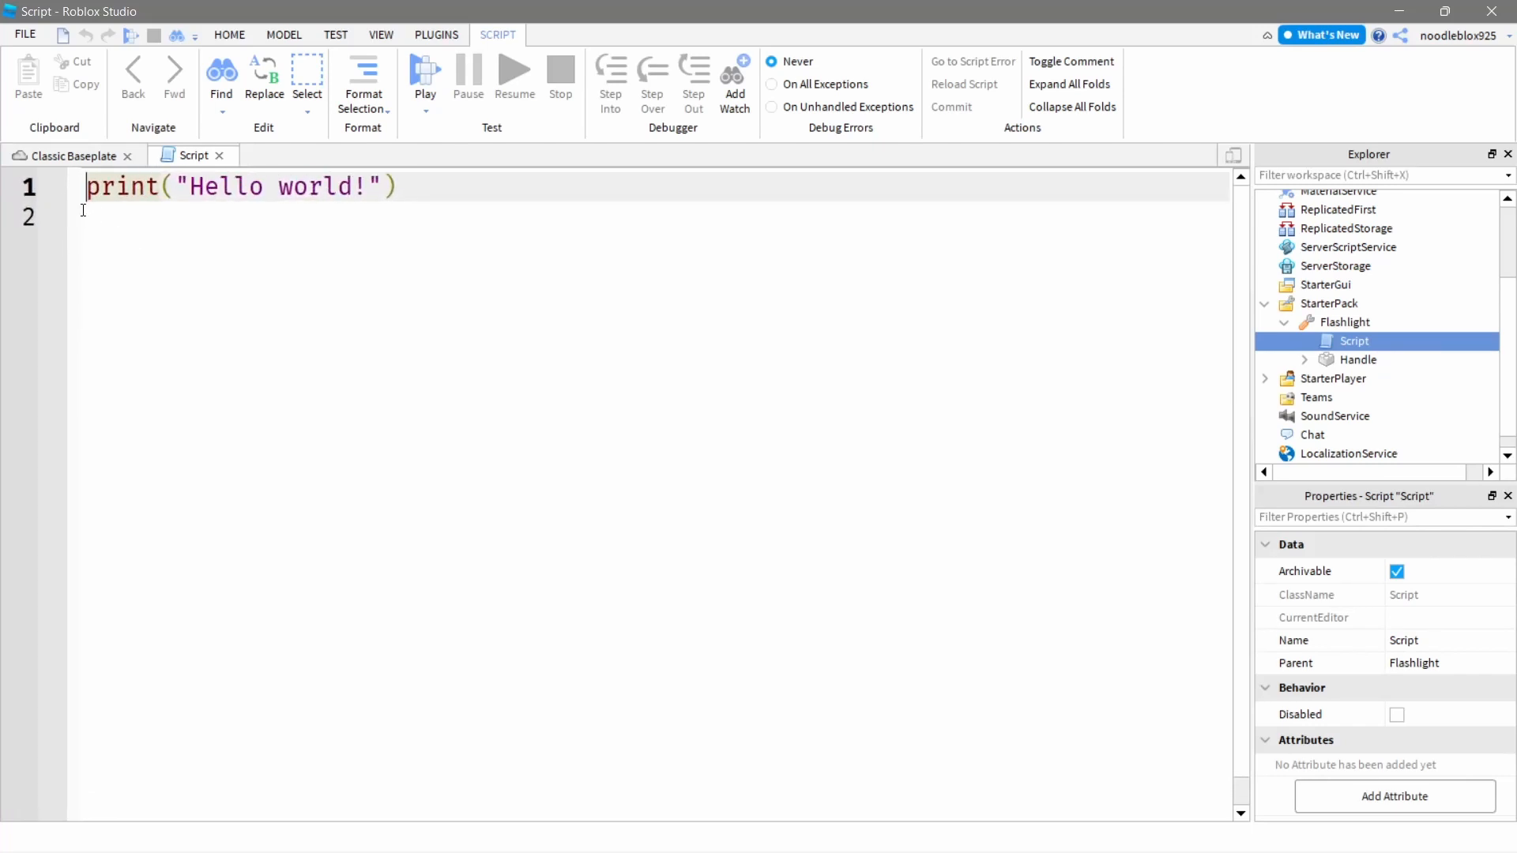
drag(83, 210, 46, 155)
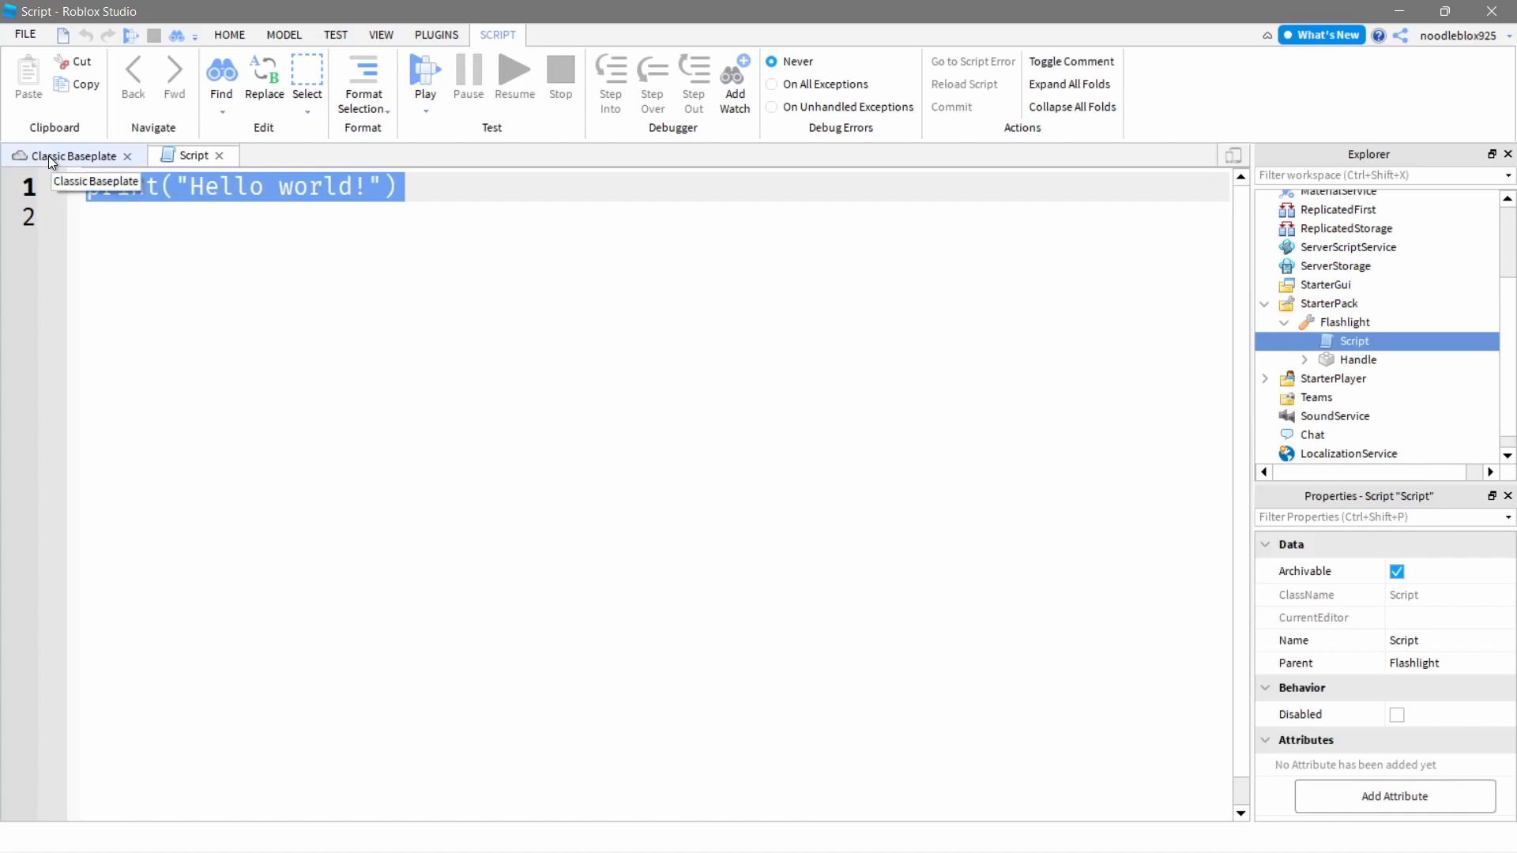
key(BackSpace)
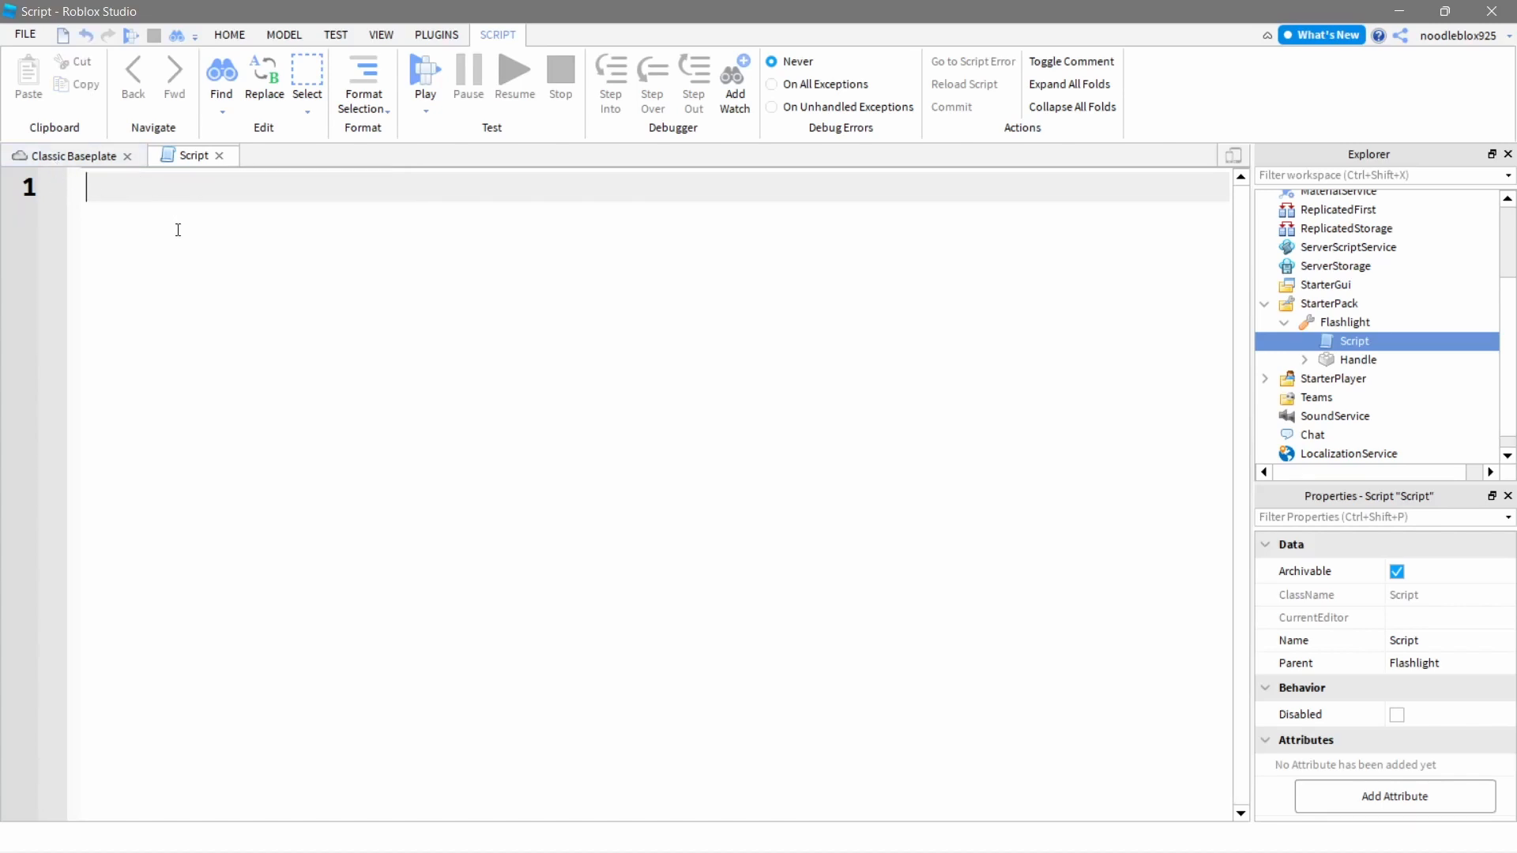
Write the script's first line as local Tool = script.Parent.
text(local TOo)
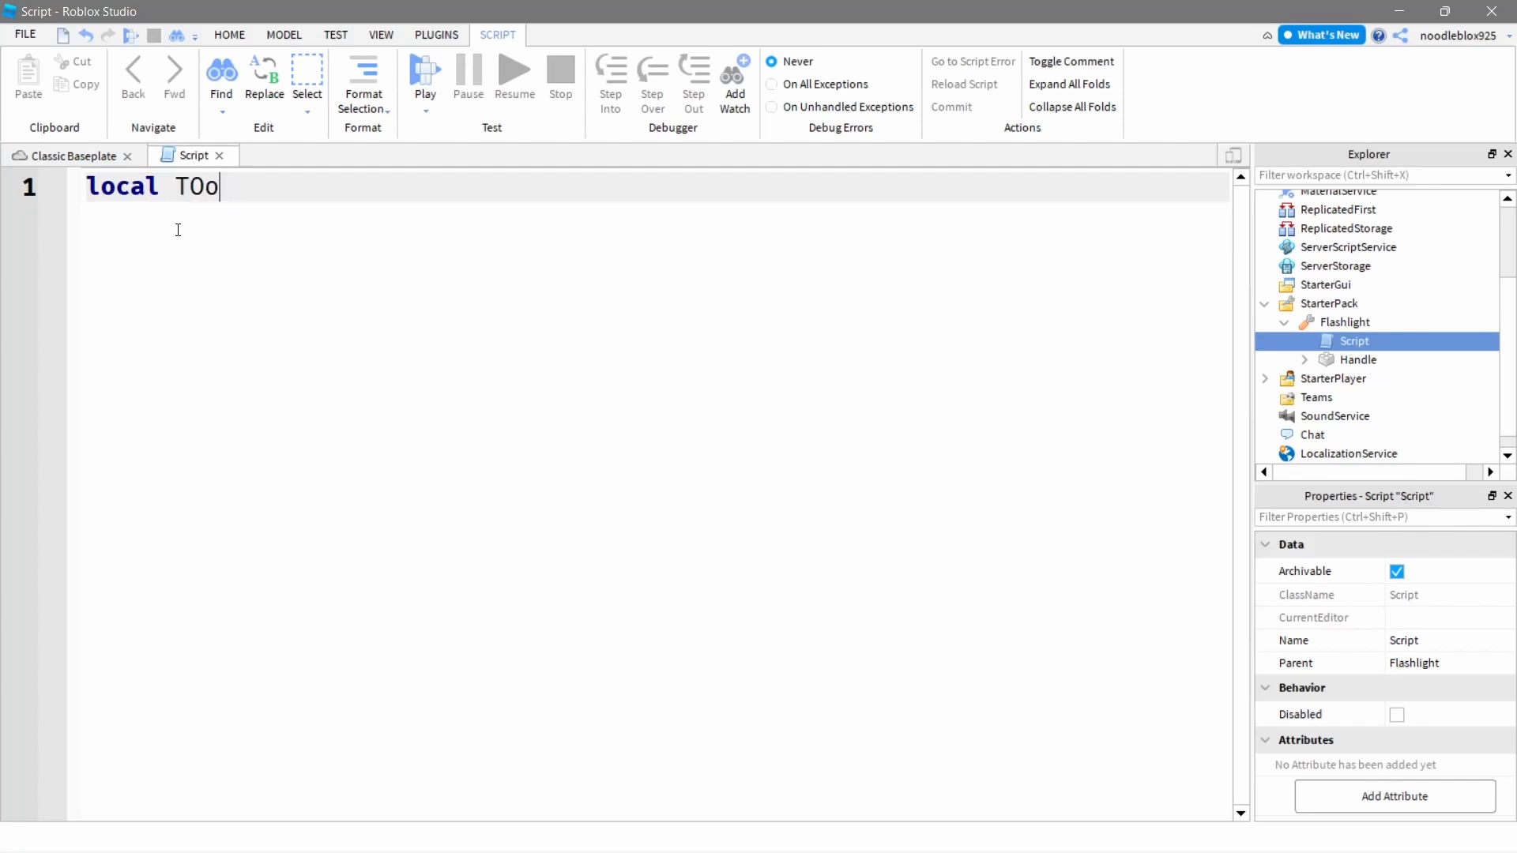
key(BackSpace)
key(BackSpace)
text(ool =scr)
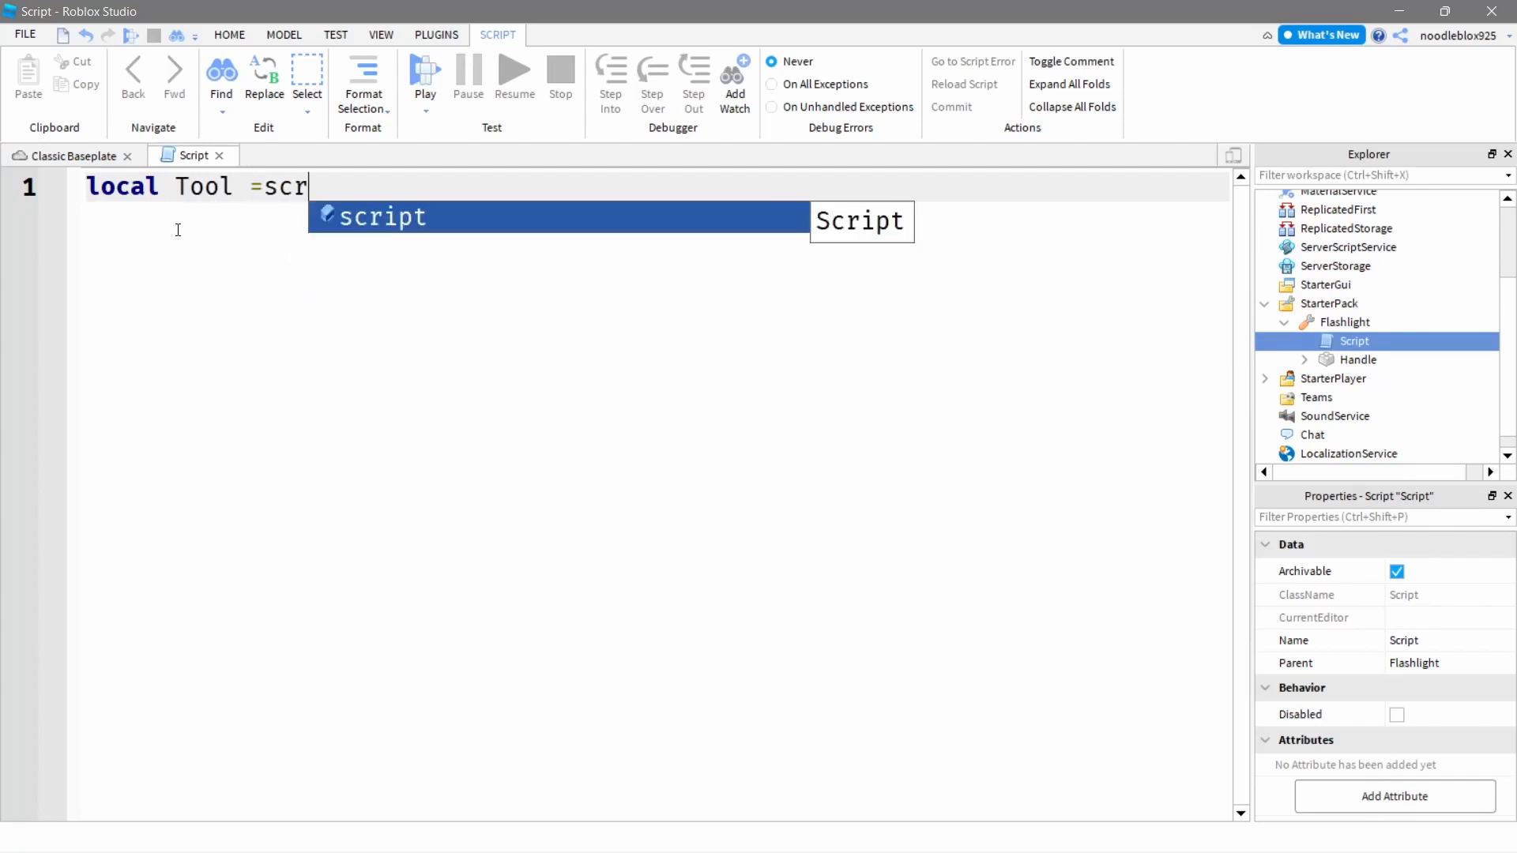
key(Escape)
key(BackSpace)
key(BackSpace)
key(BackSpace)
text(script.Parent)
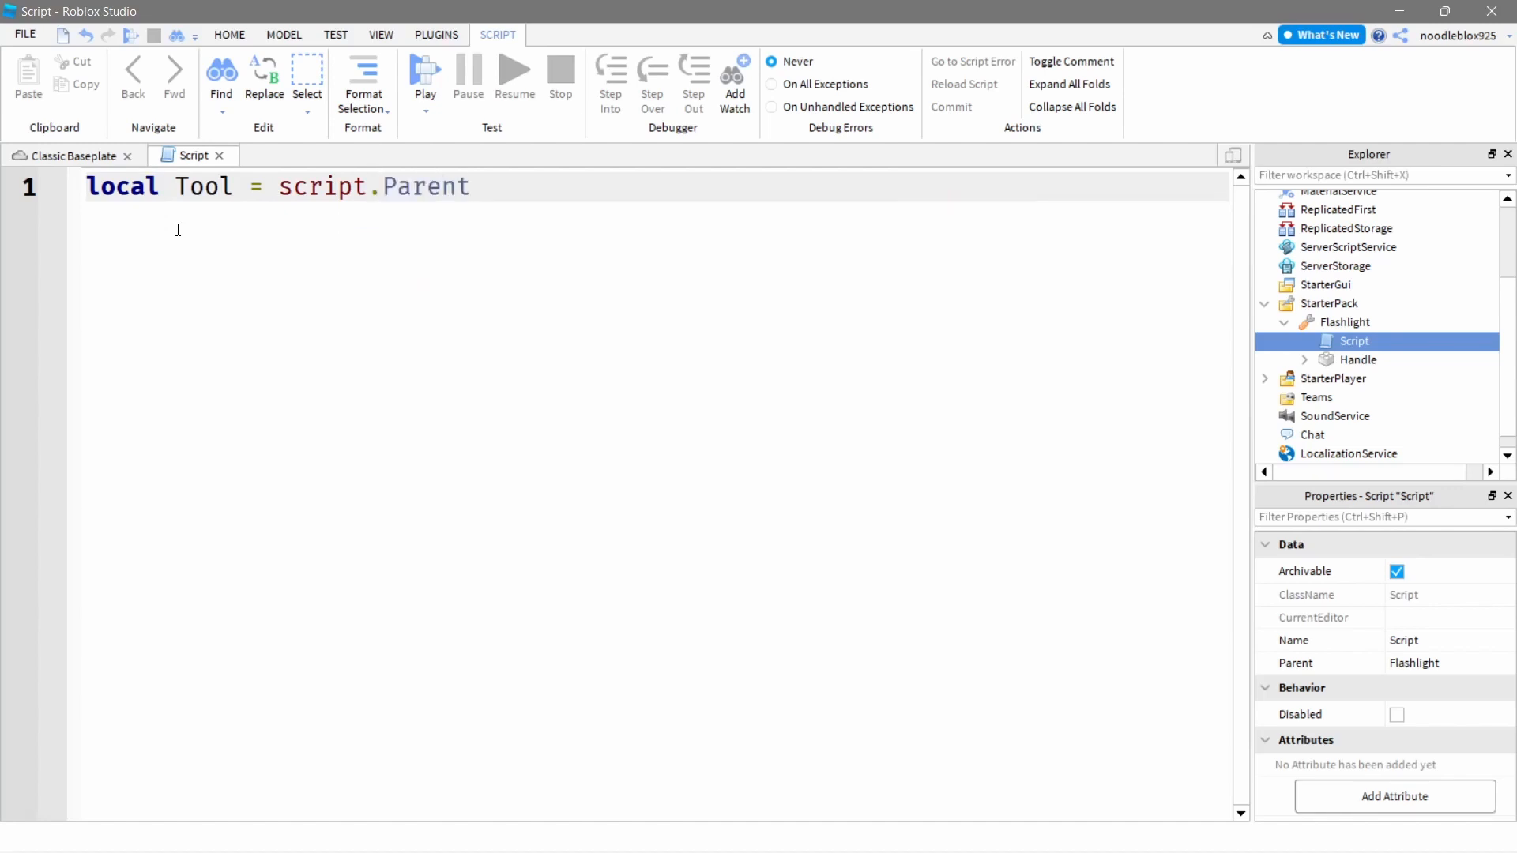
Add a second variable line to the script: local Handle = Tool.Handle.
key(Return)
text(l)
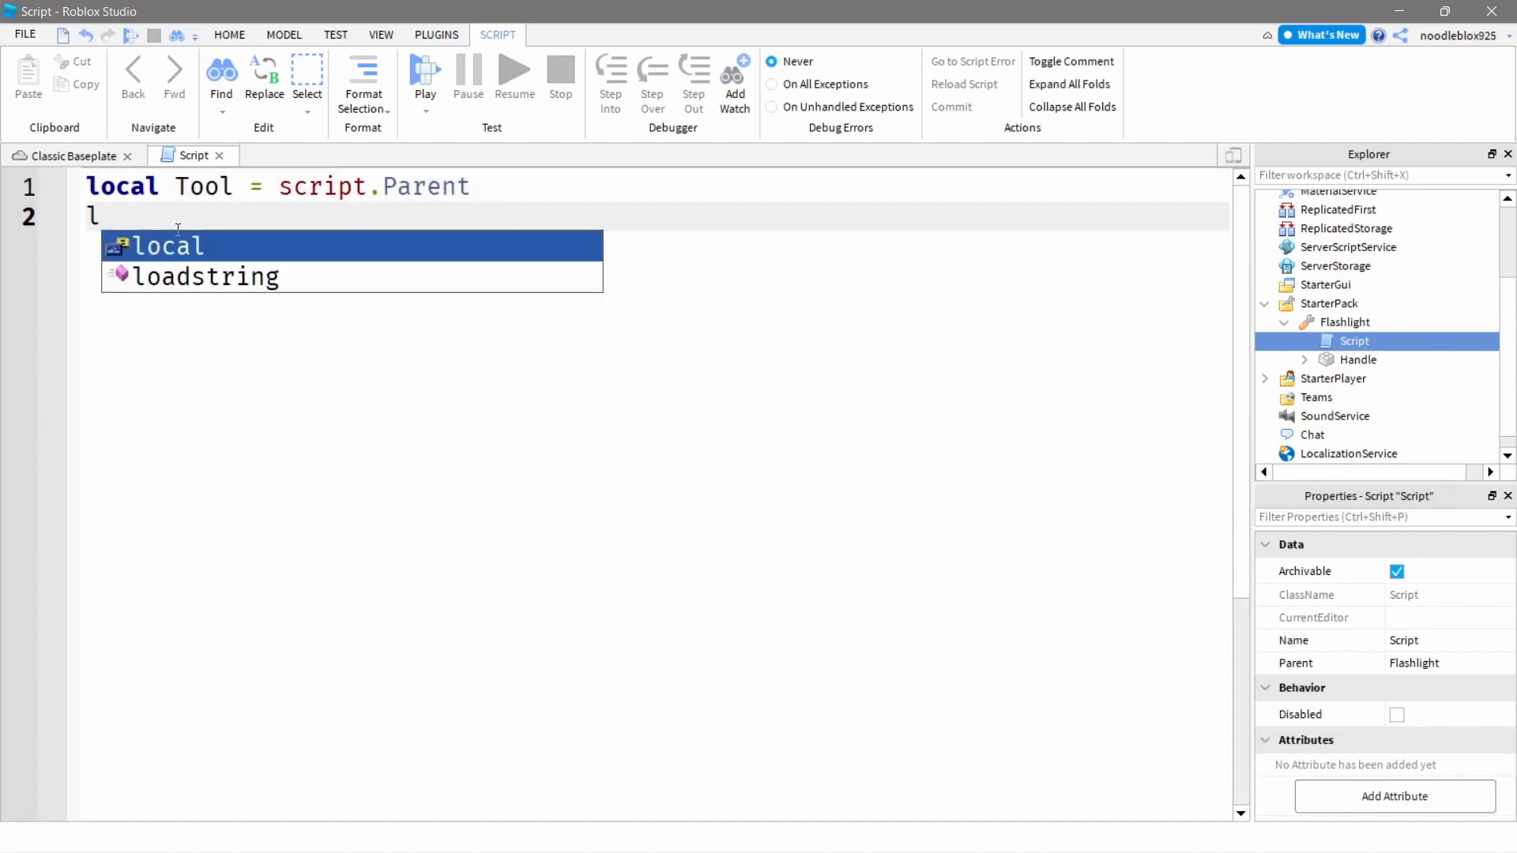
text(ocal Handle =)
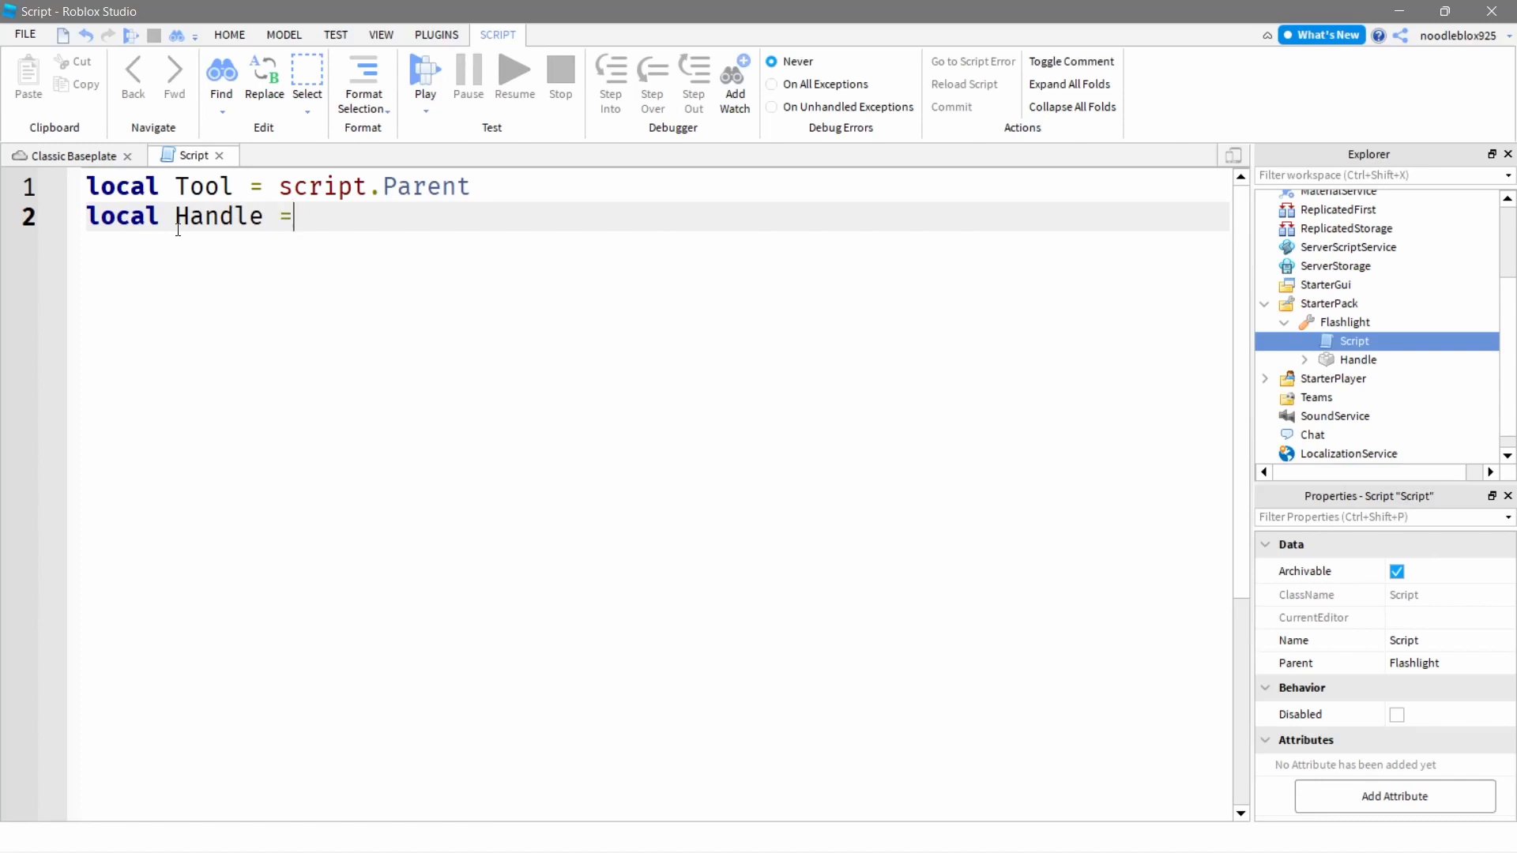
text( Tool)
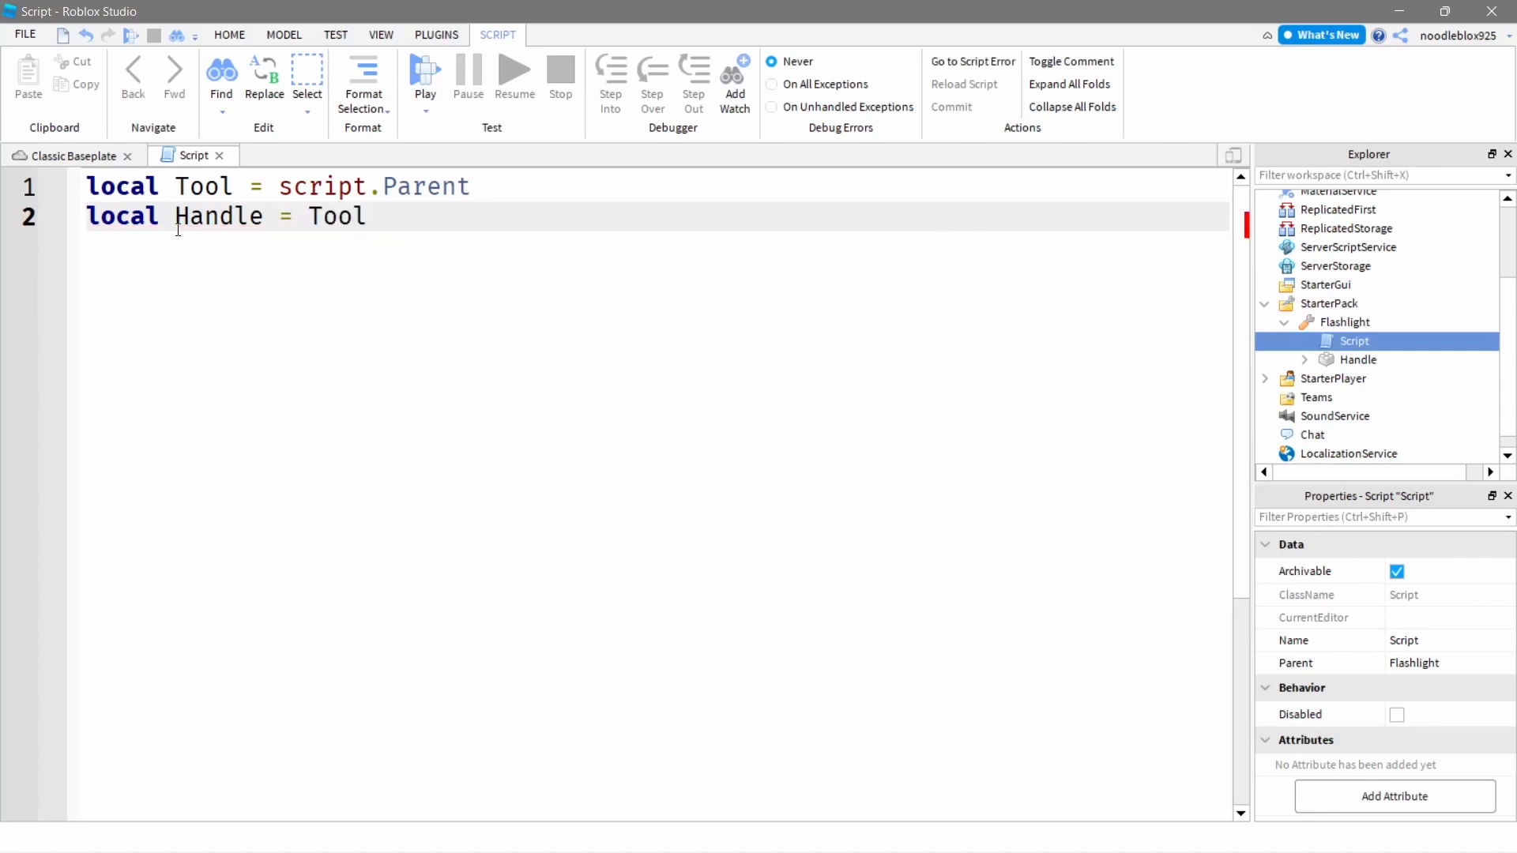
text(.Handle)
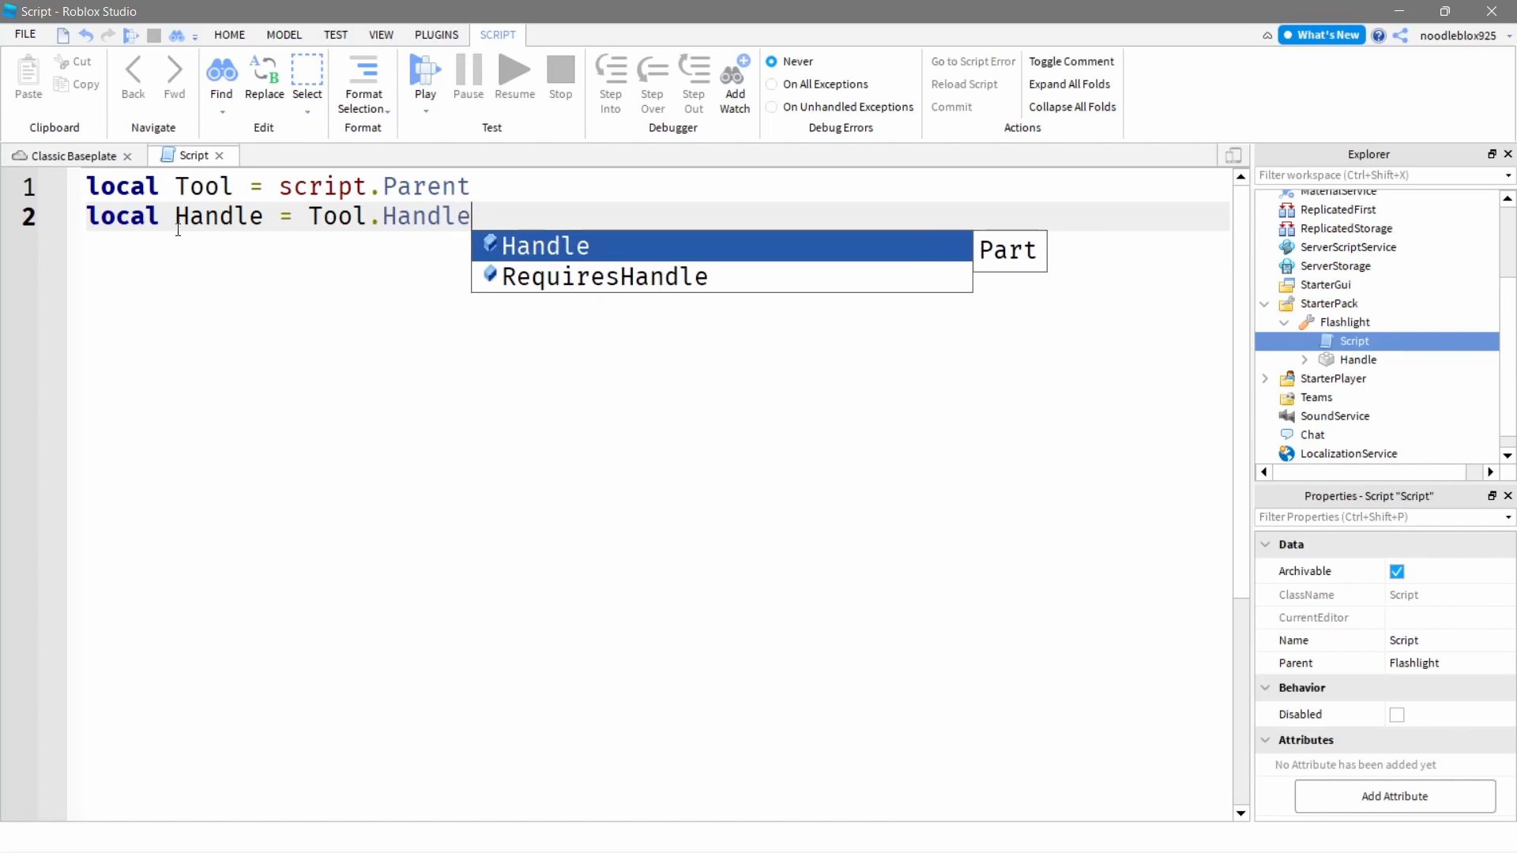
key(Return)
key(Return)
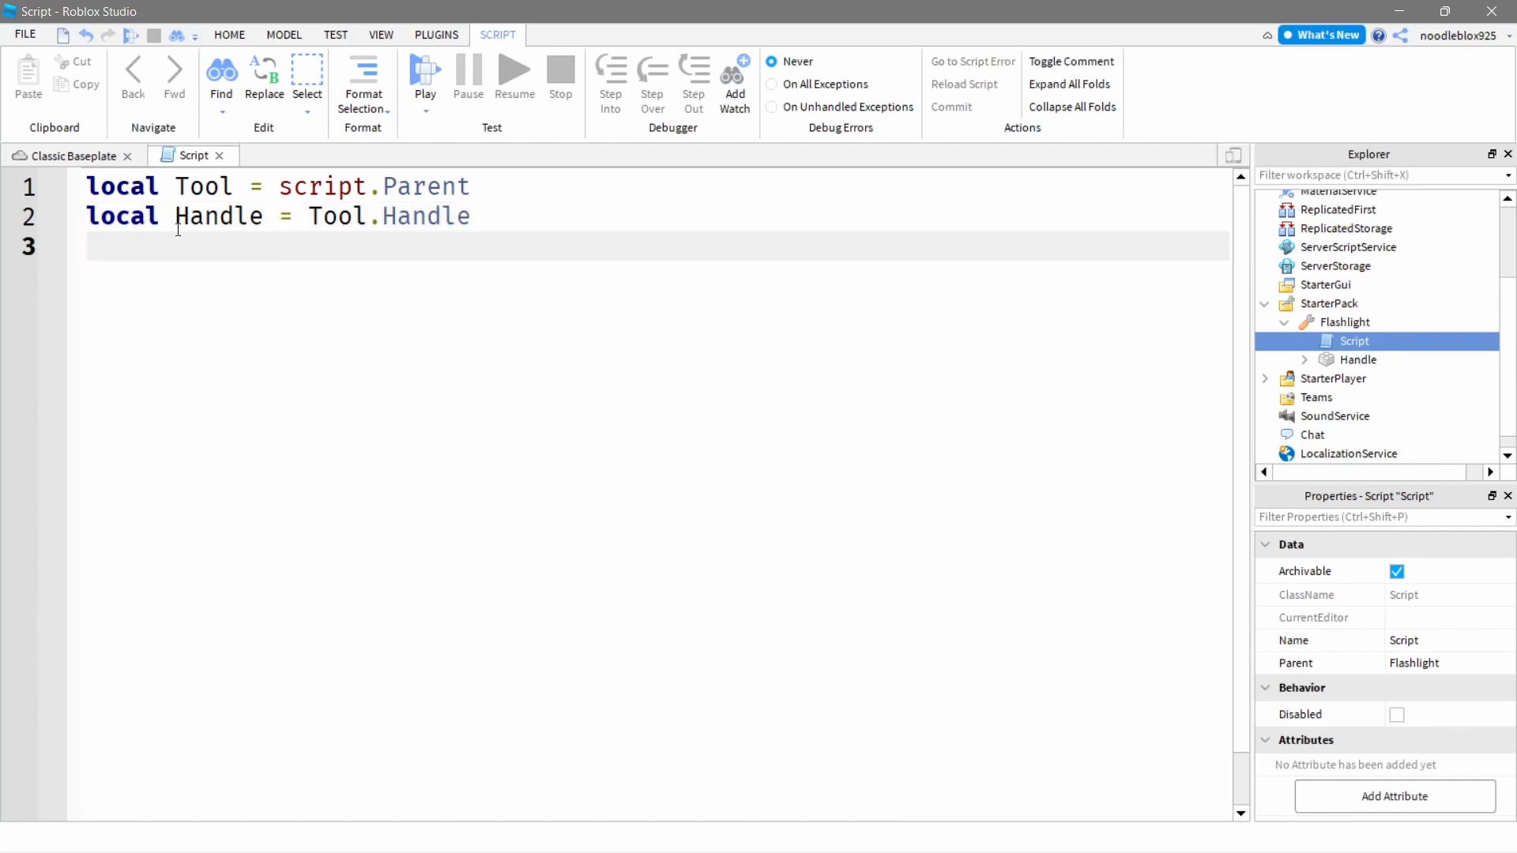
Declare the sound variable on line 3 as local Sound = Handle.Sound.
text(local Sound = )
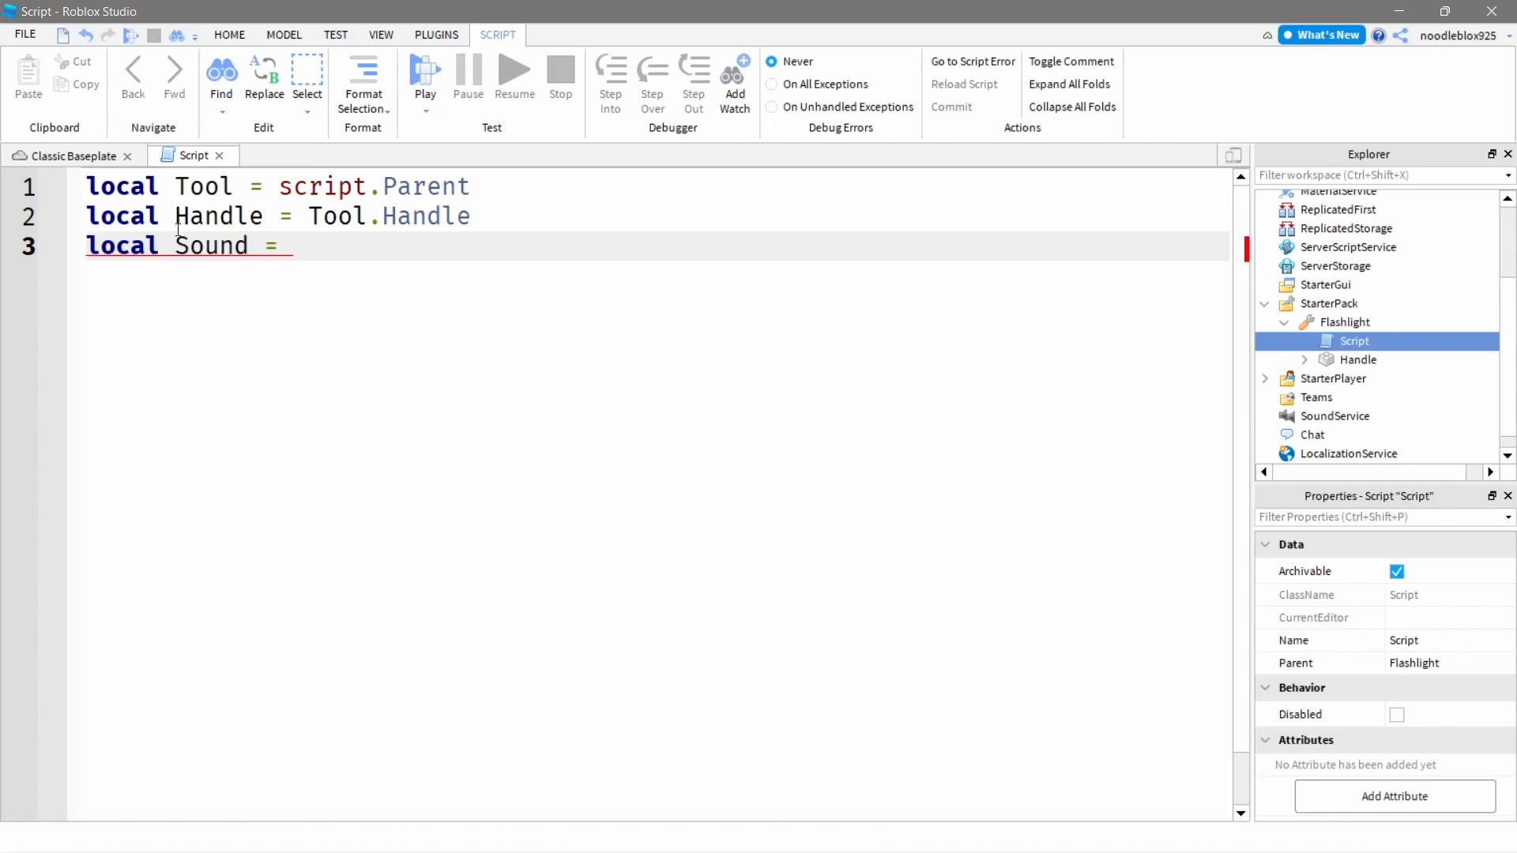
text(Handle)
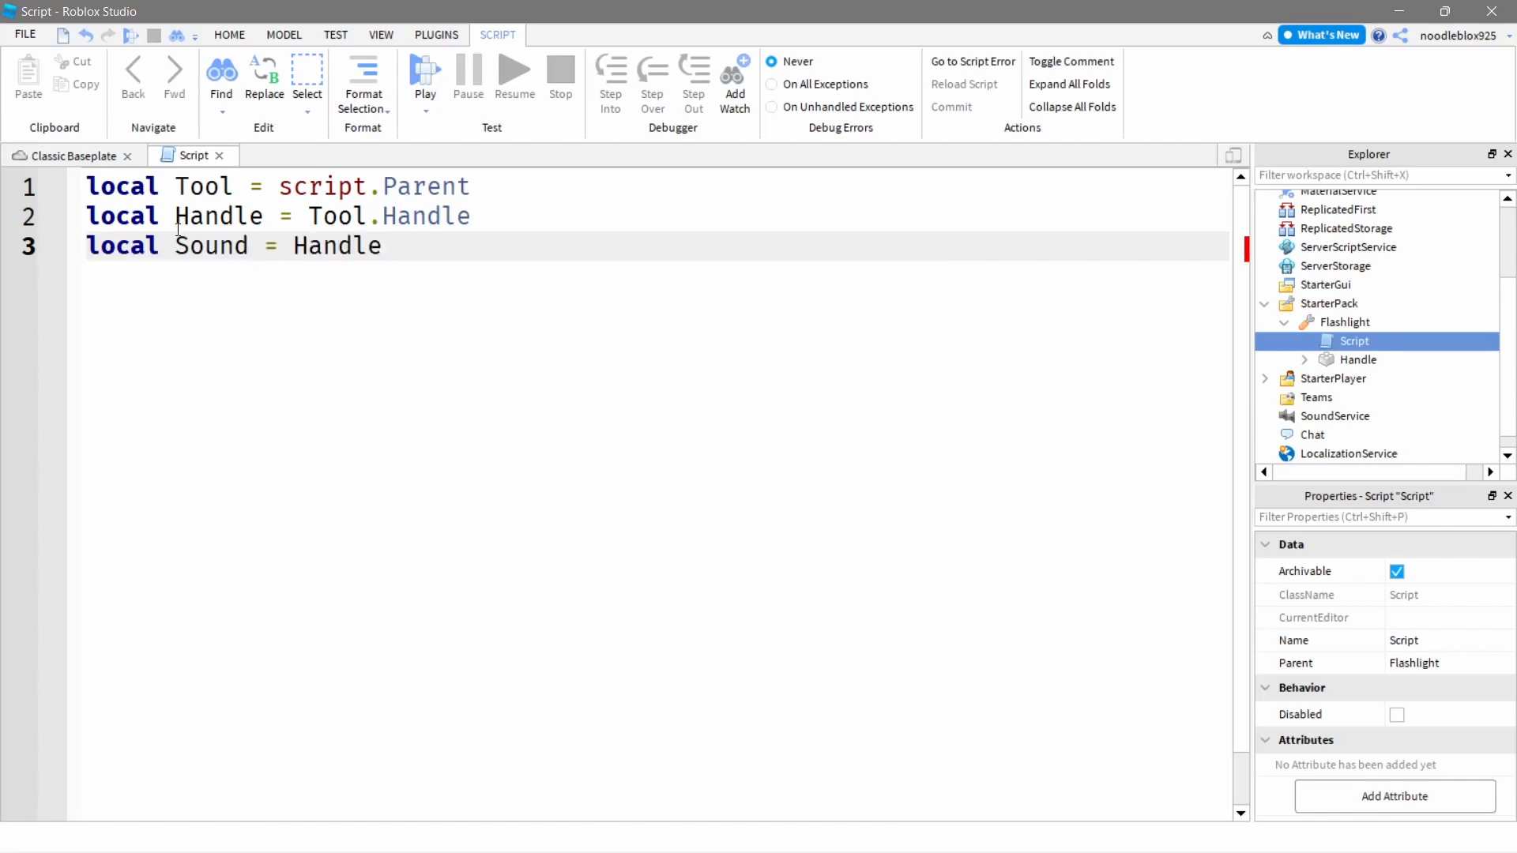
text(.Sound)
key(Tab)
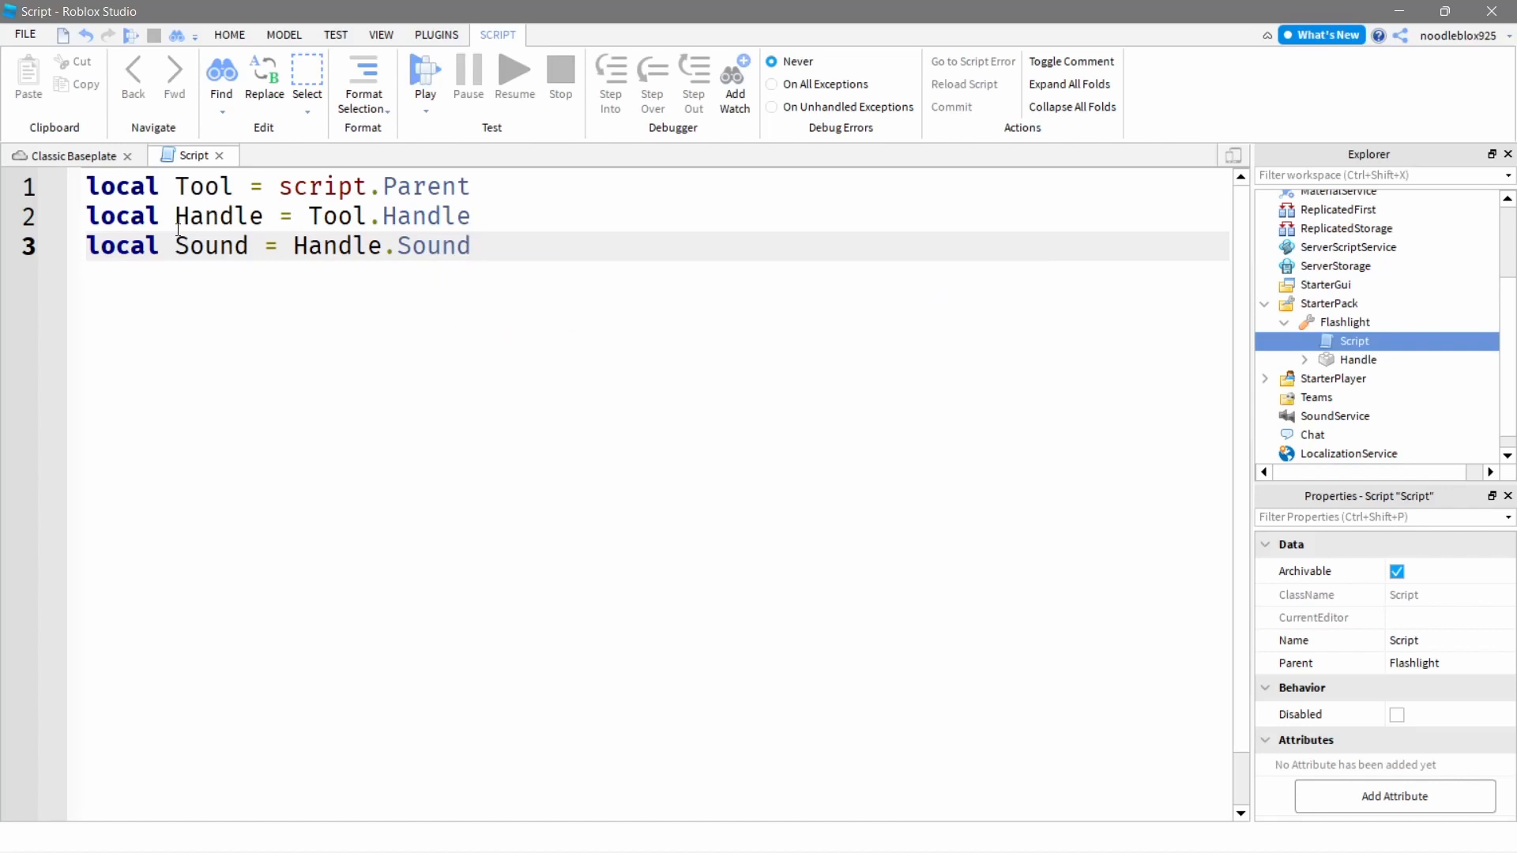
Declare the light variable on line 4 as local Light = Handle.SpotLight and leave a blank line below it.
key(Return)
text(loc)
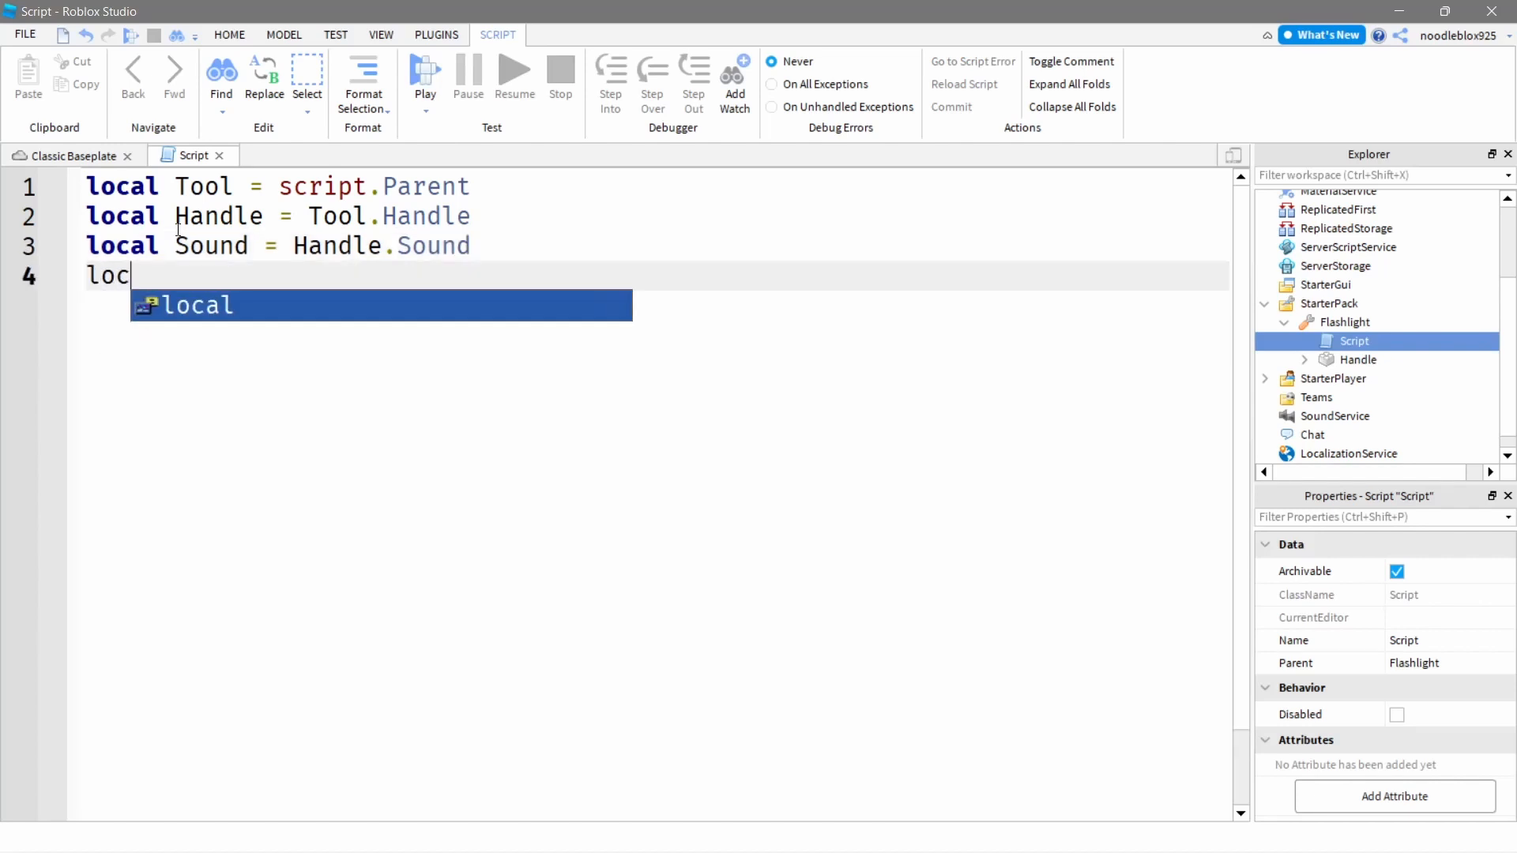
text(al Light = )
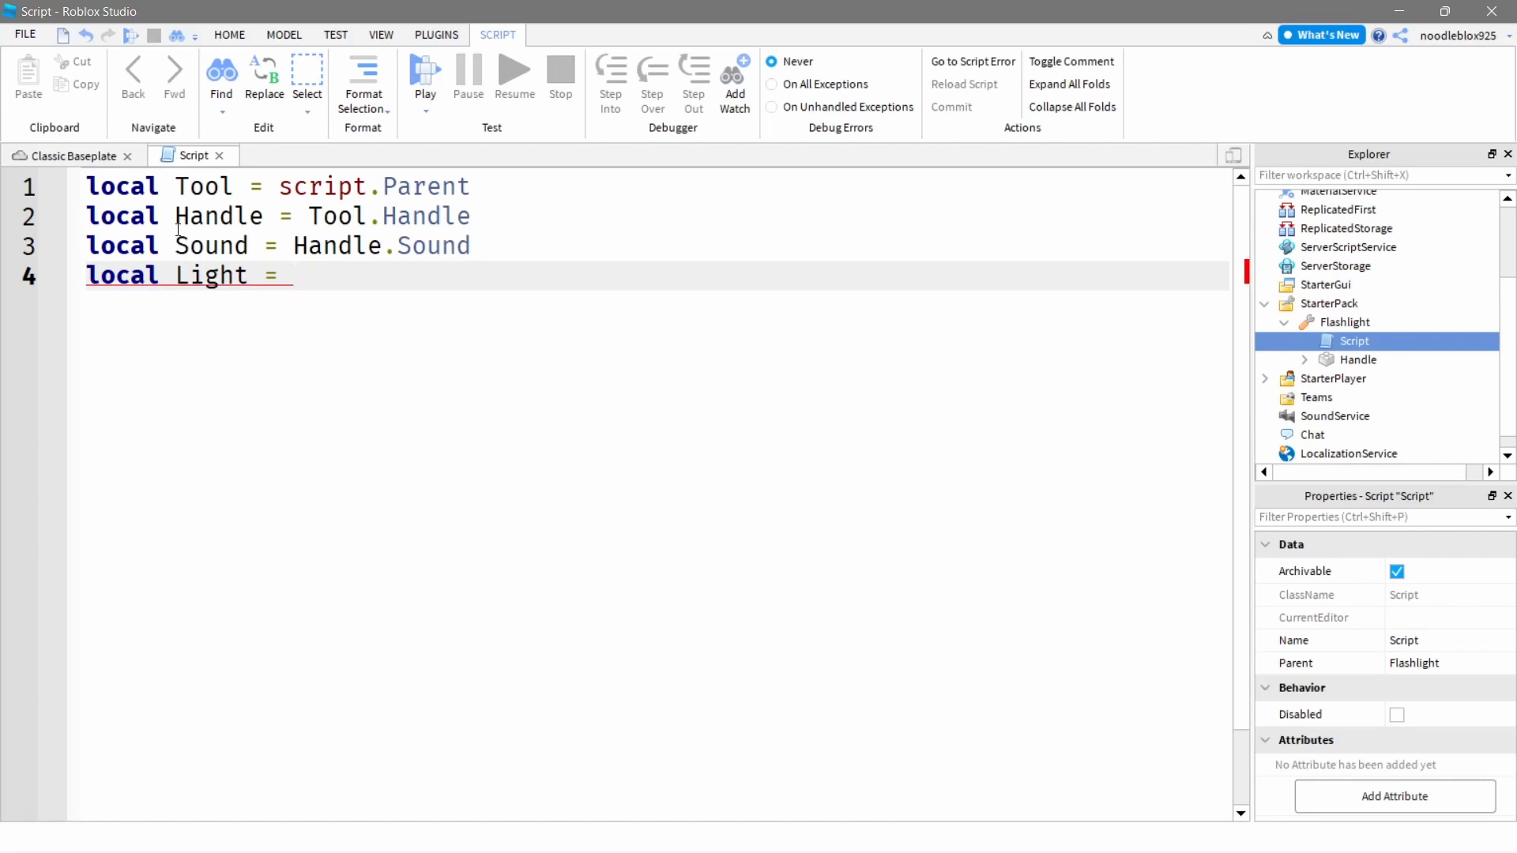
text(Handle)
key(Tab)
text(.)
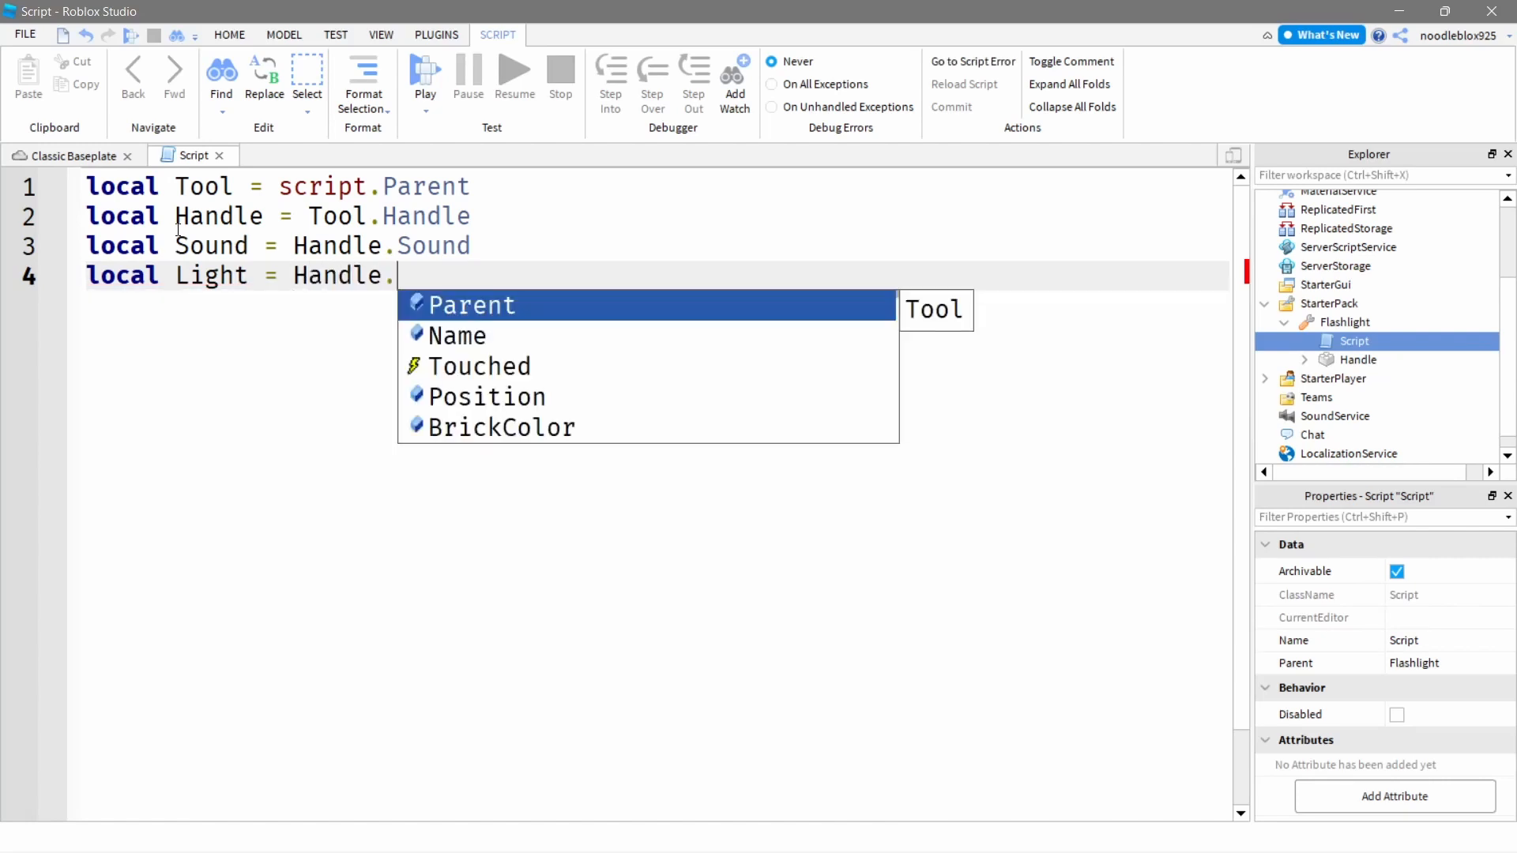
text(Spot)
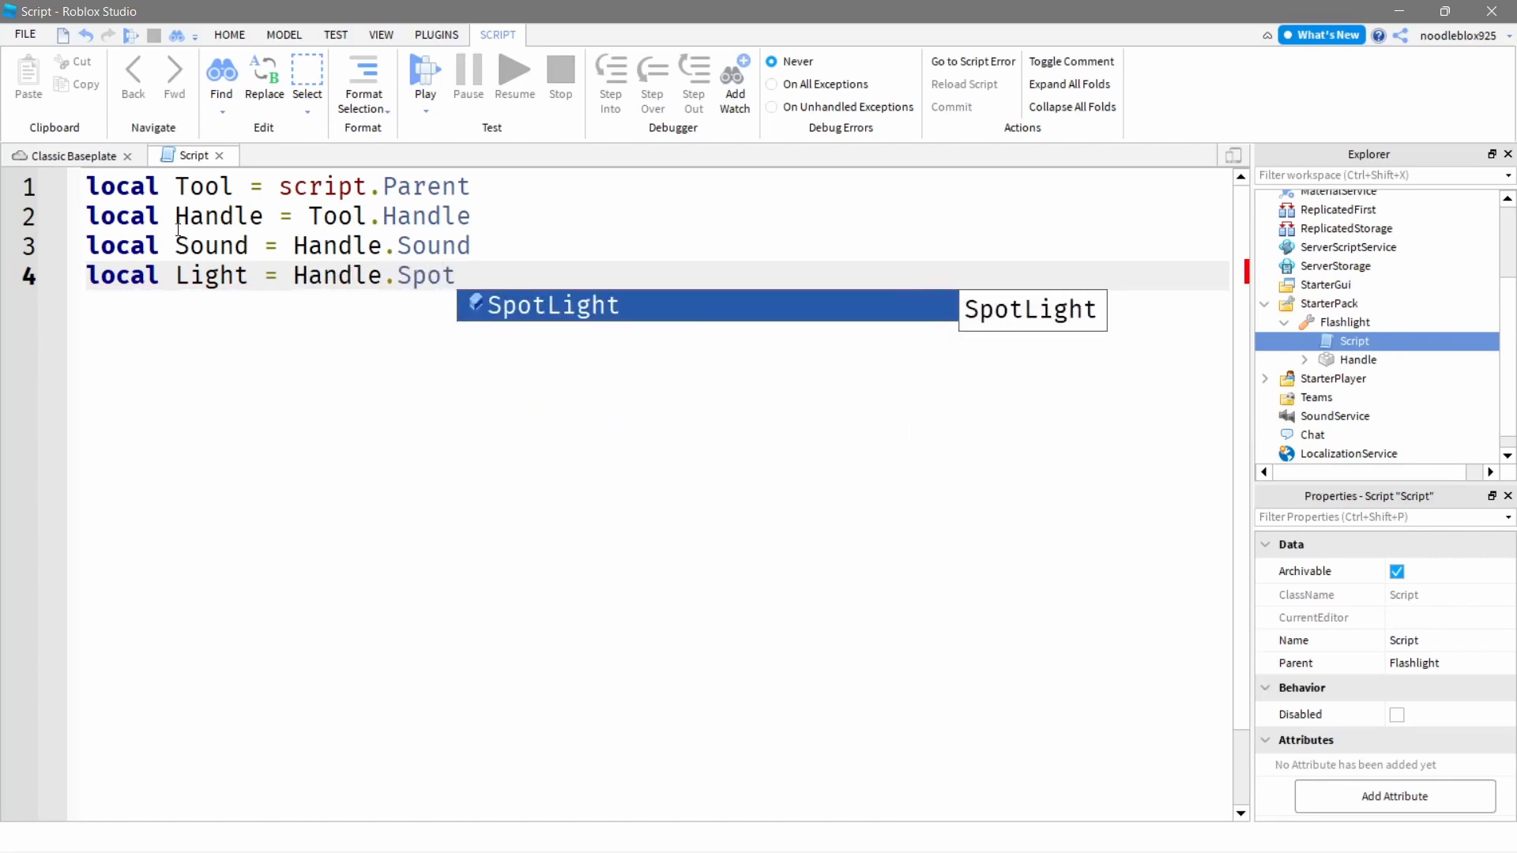
text(Li)
key(Tab)
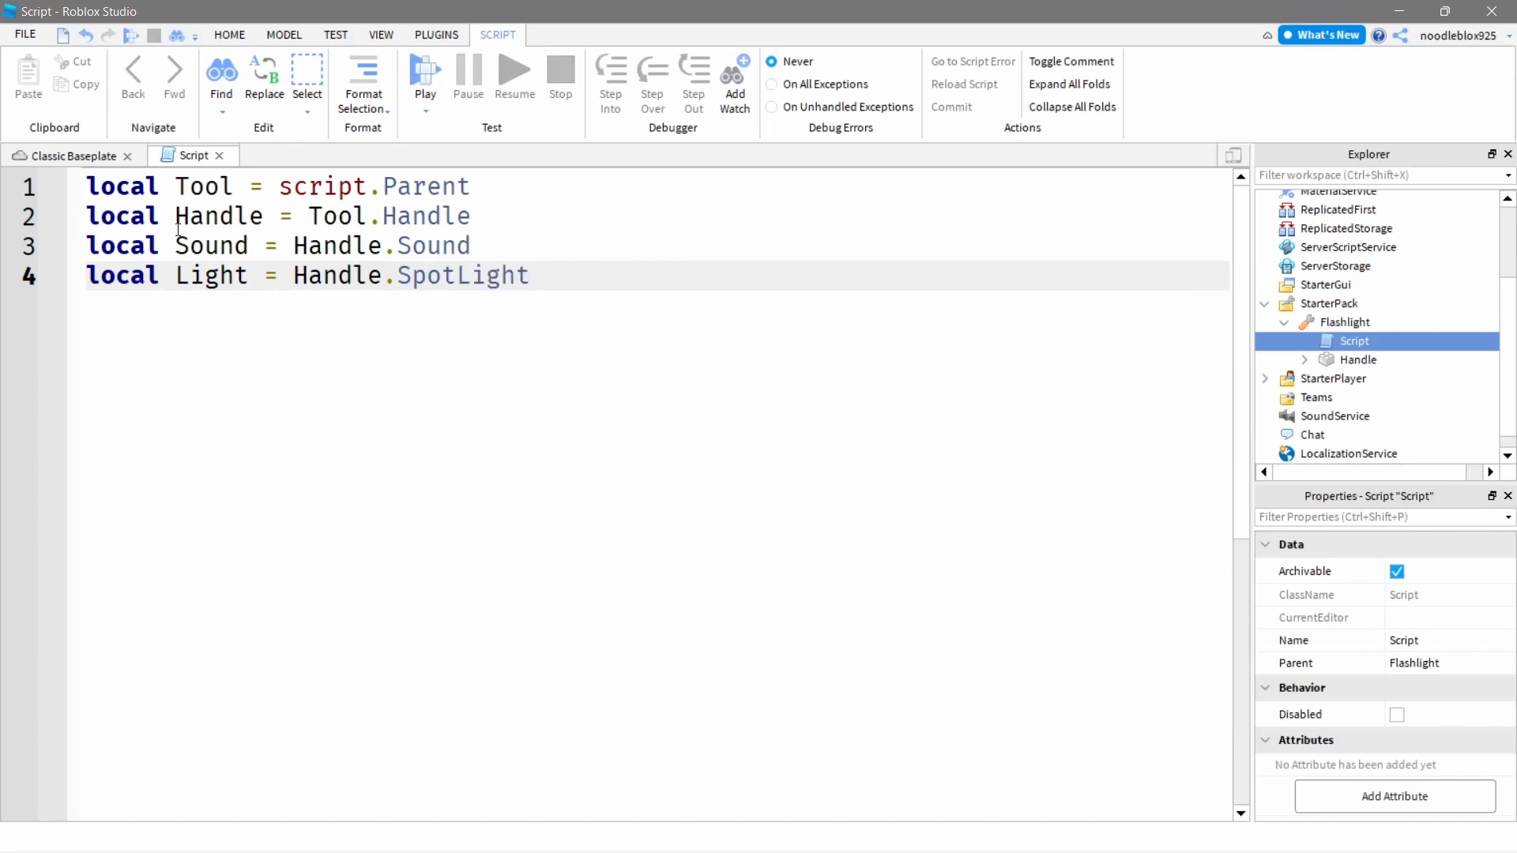
key(Return)
key(Return)
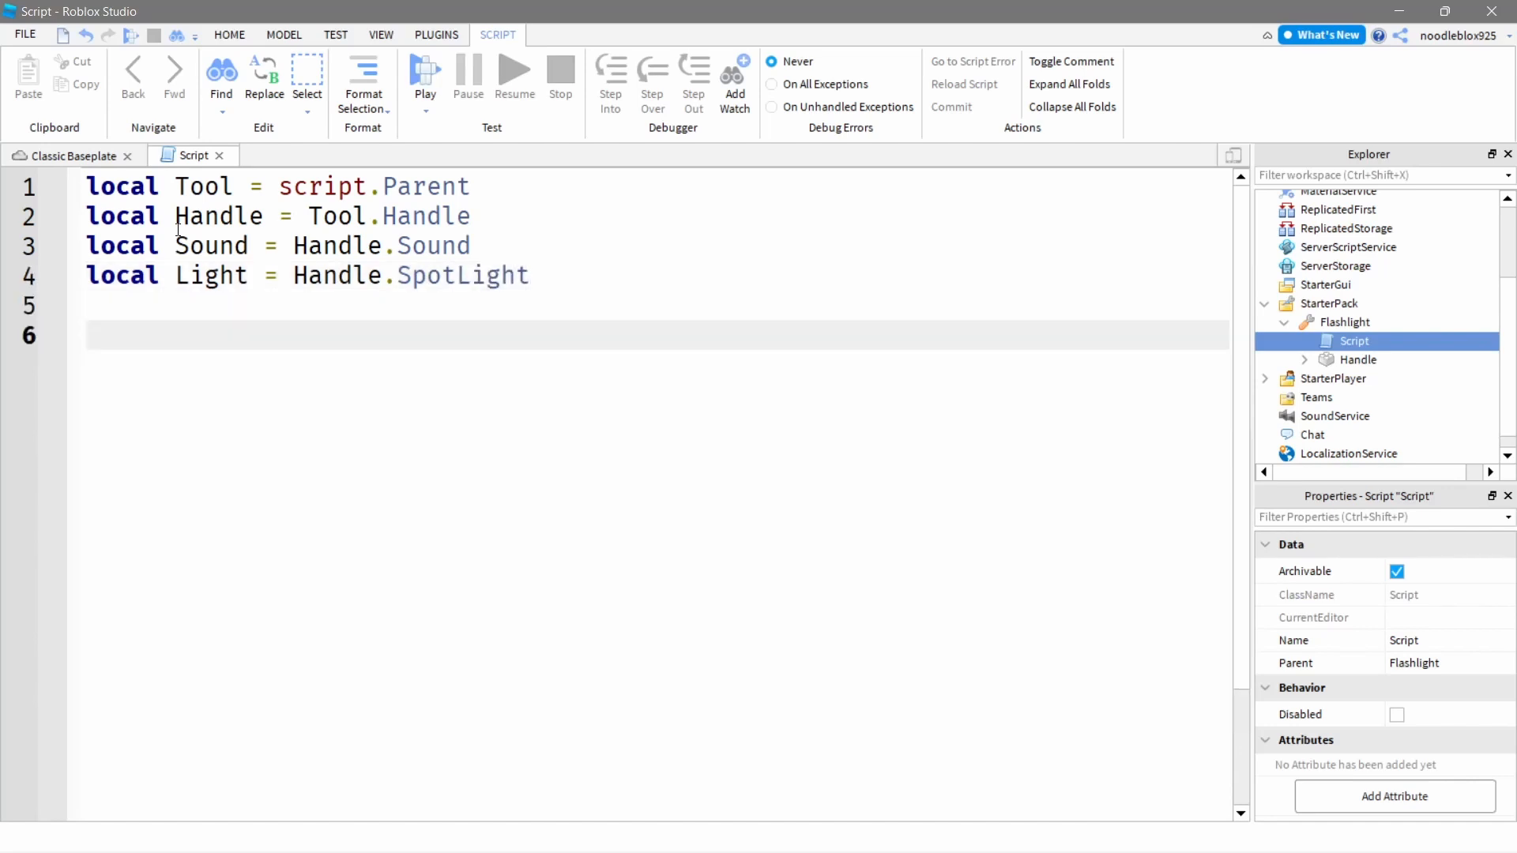
Connect an anonymous function to the tool's activation event on line 6 with Tool.Activated:Connect(function() and its closing end).
drag(521, 274, 87, 186)
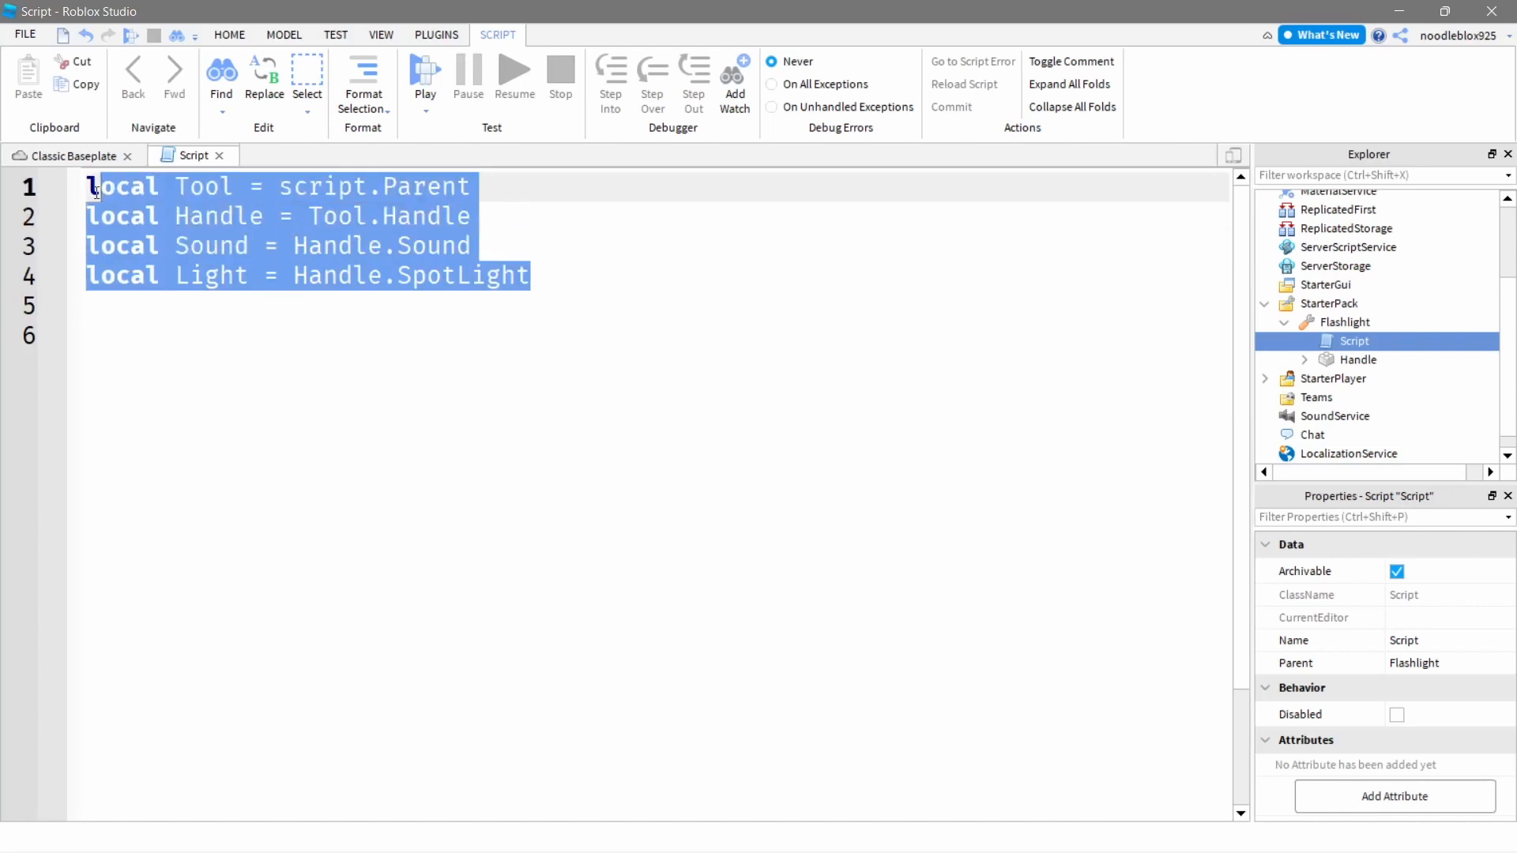
click(94, 338)
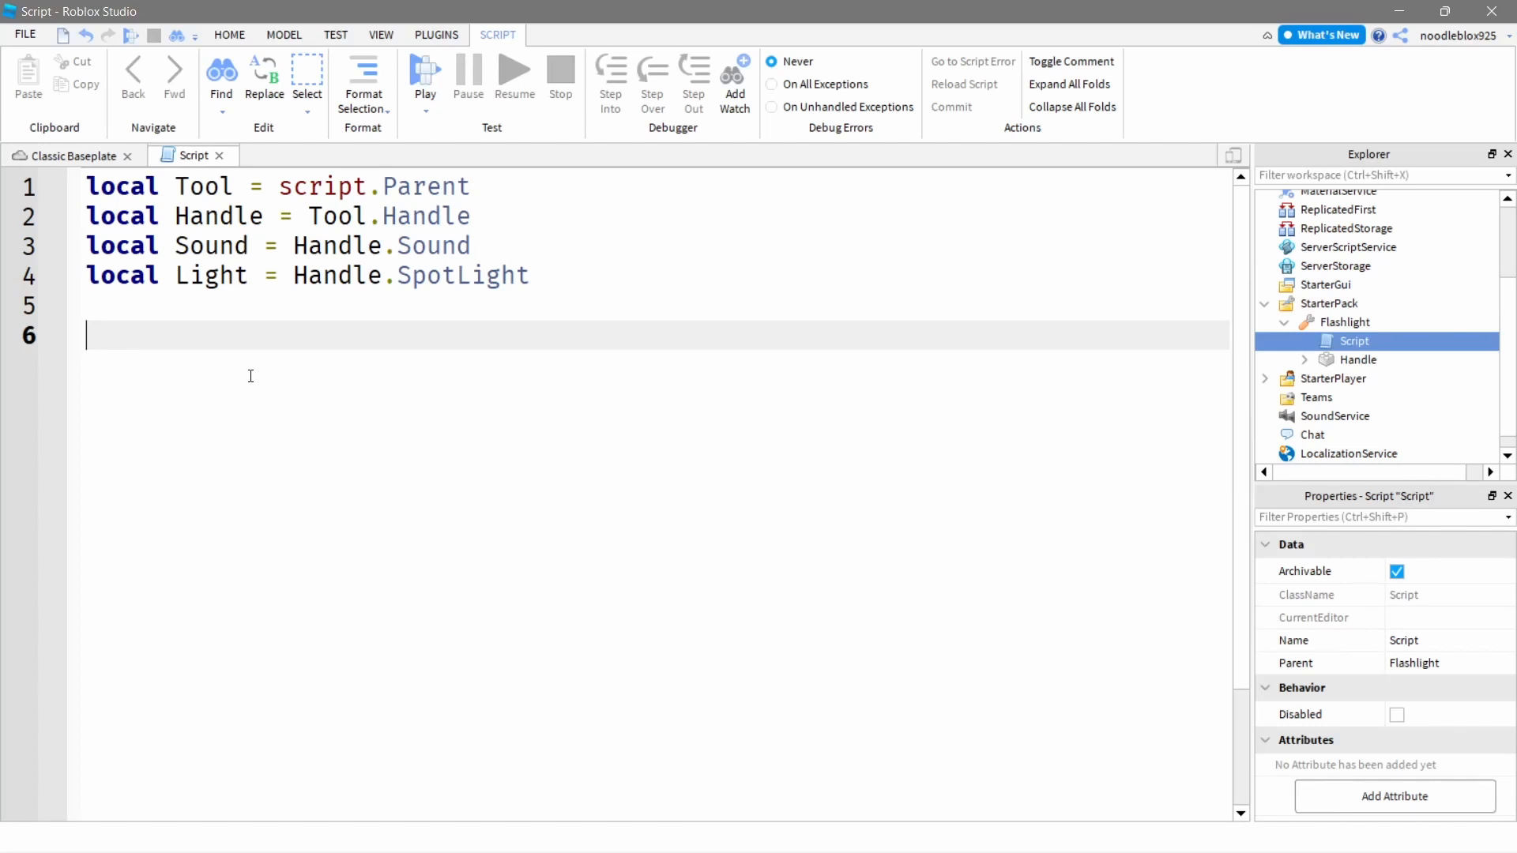
text(Tool.Activated)
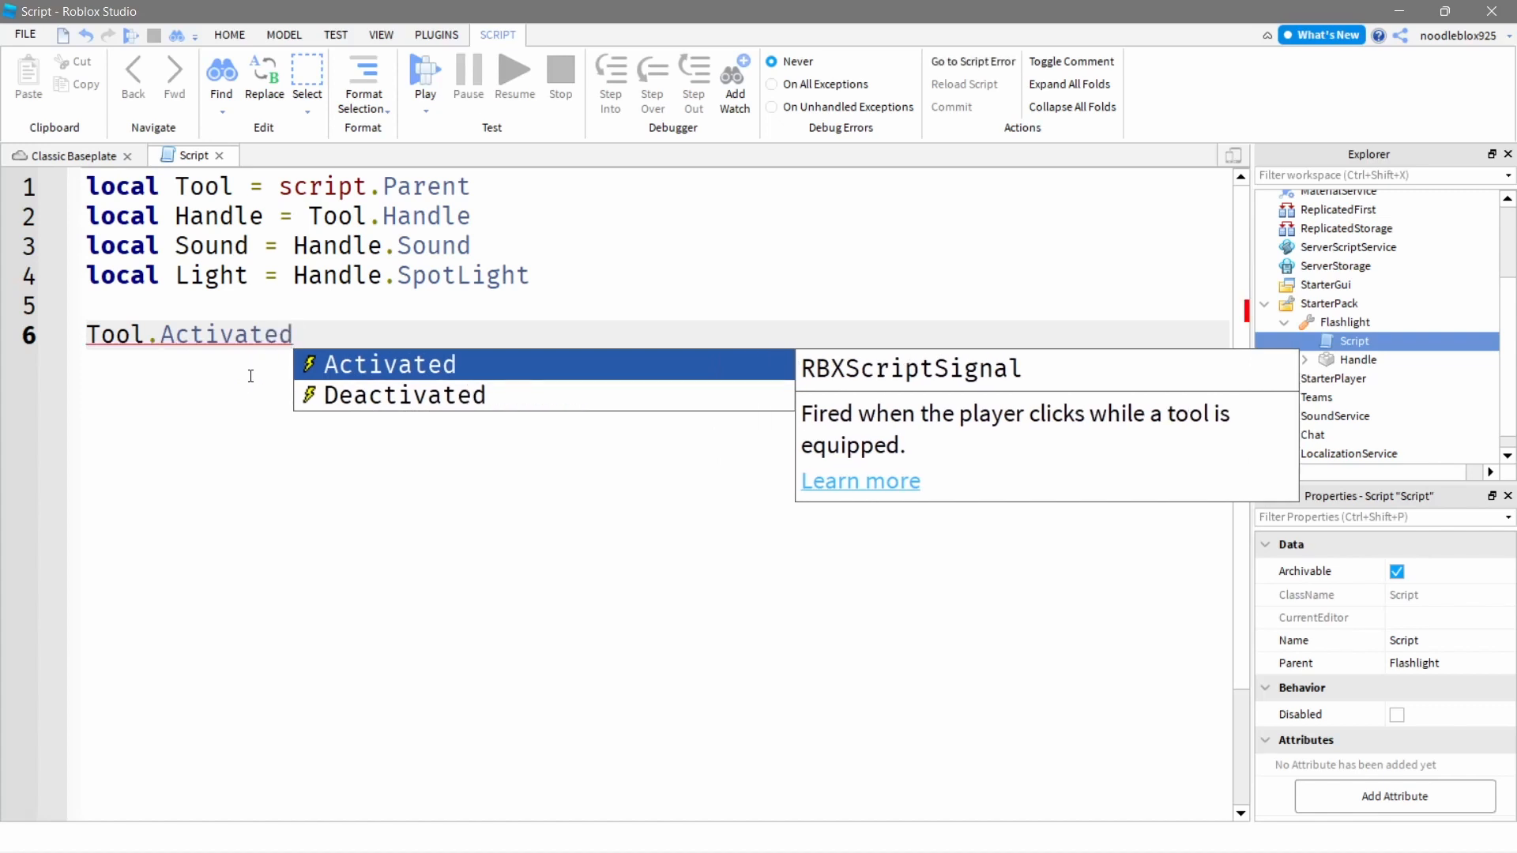
key(Escape)
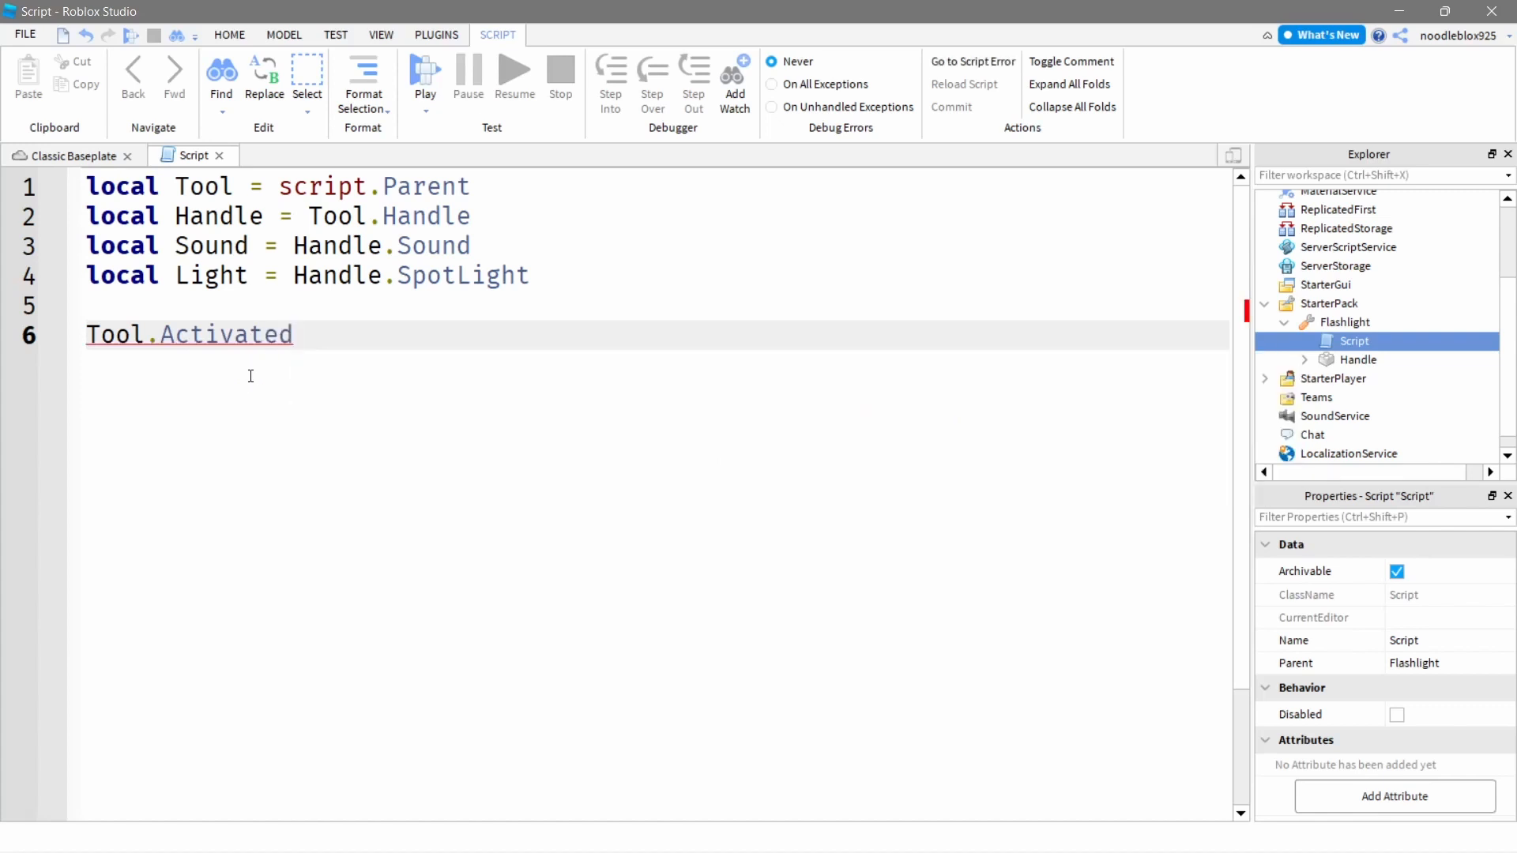
text(:Connect)
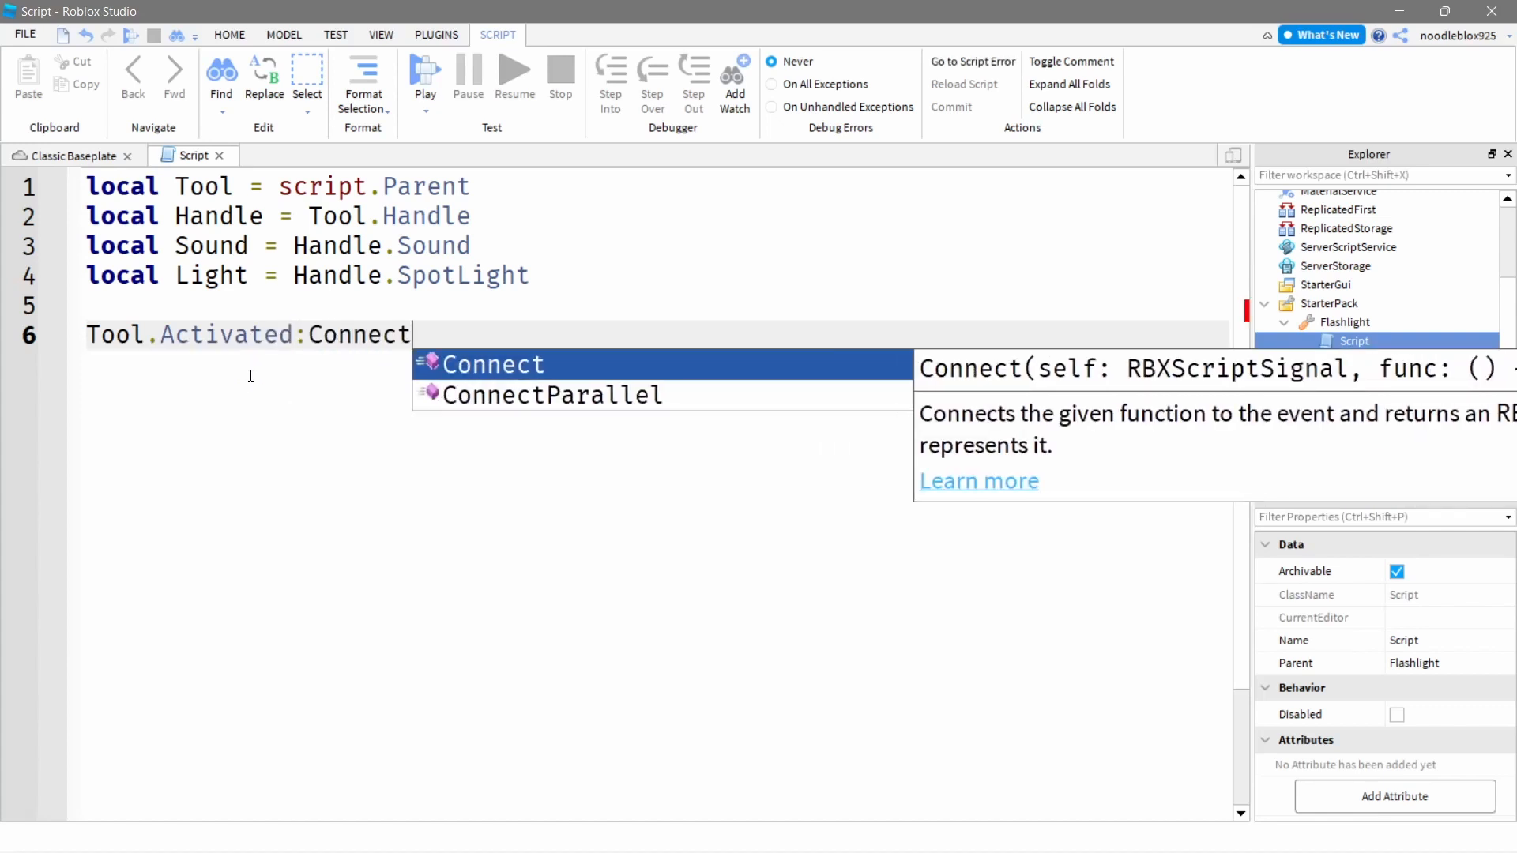
text((fu)
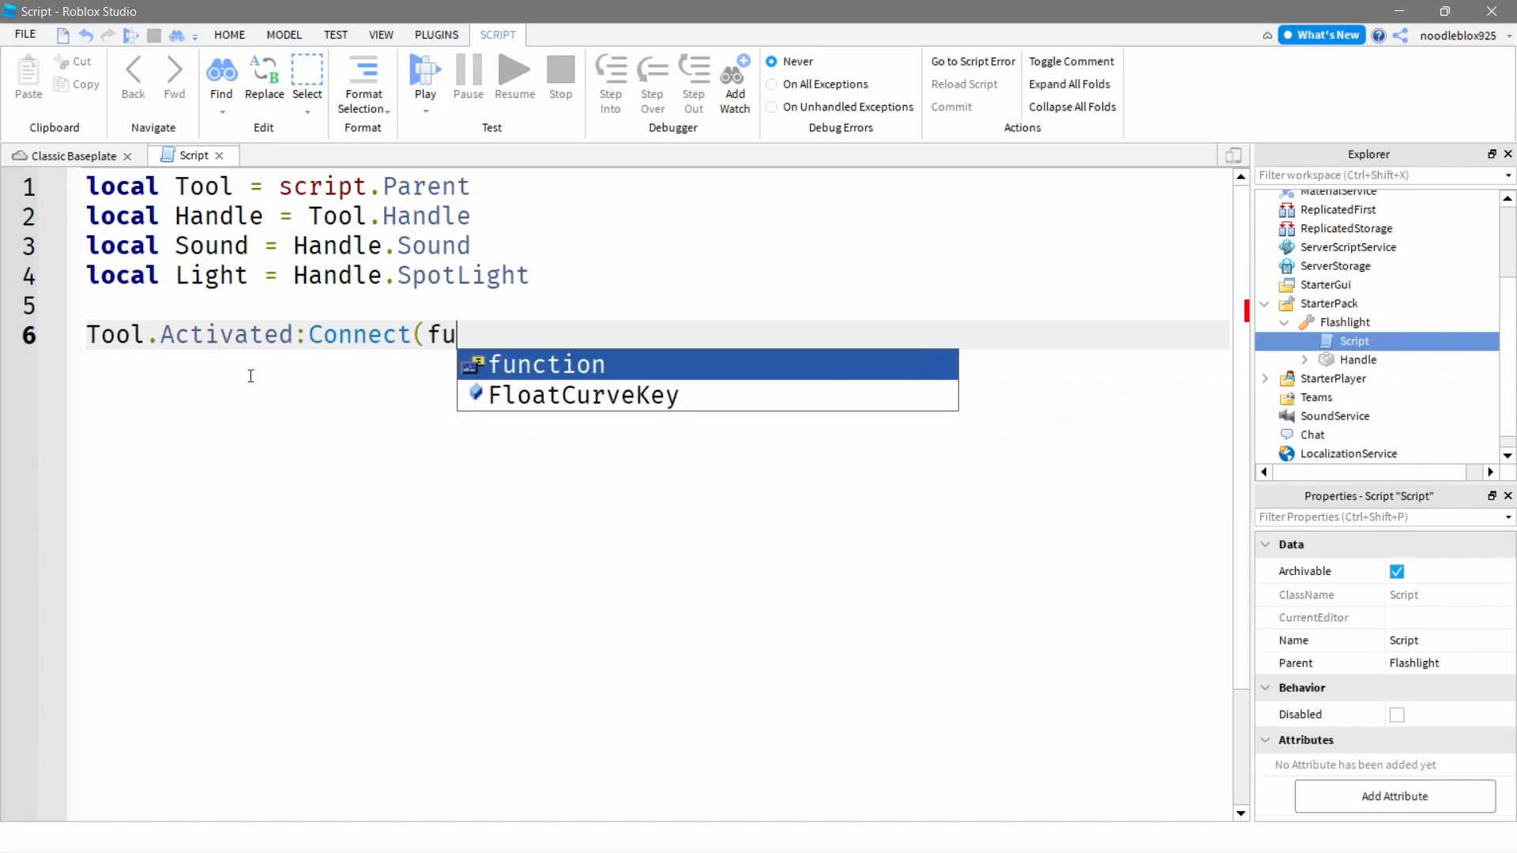
text(nction())
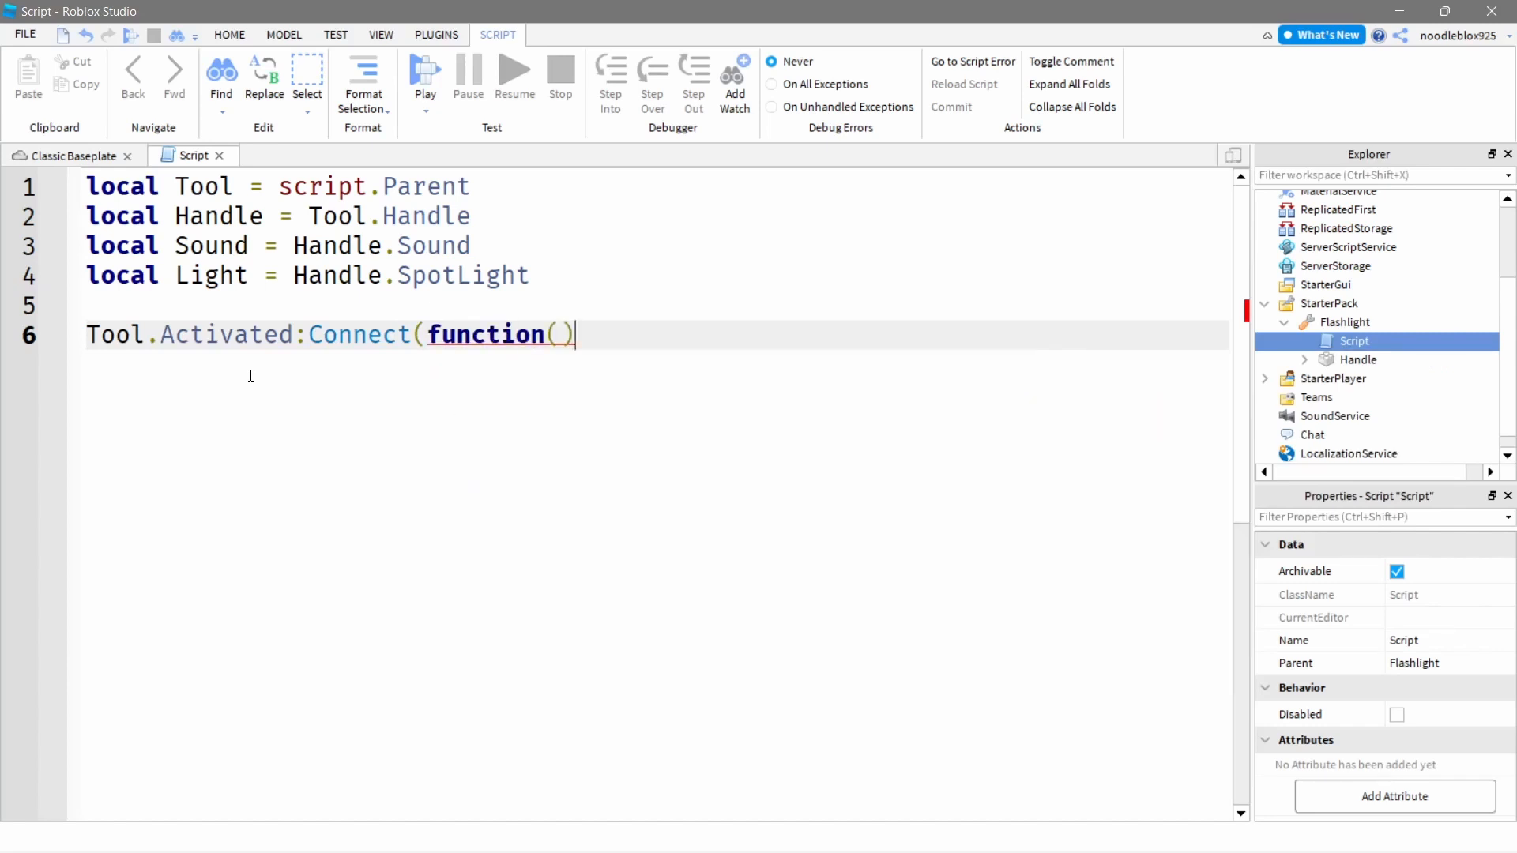
key(Return)
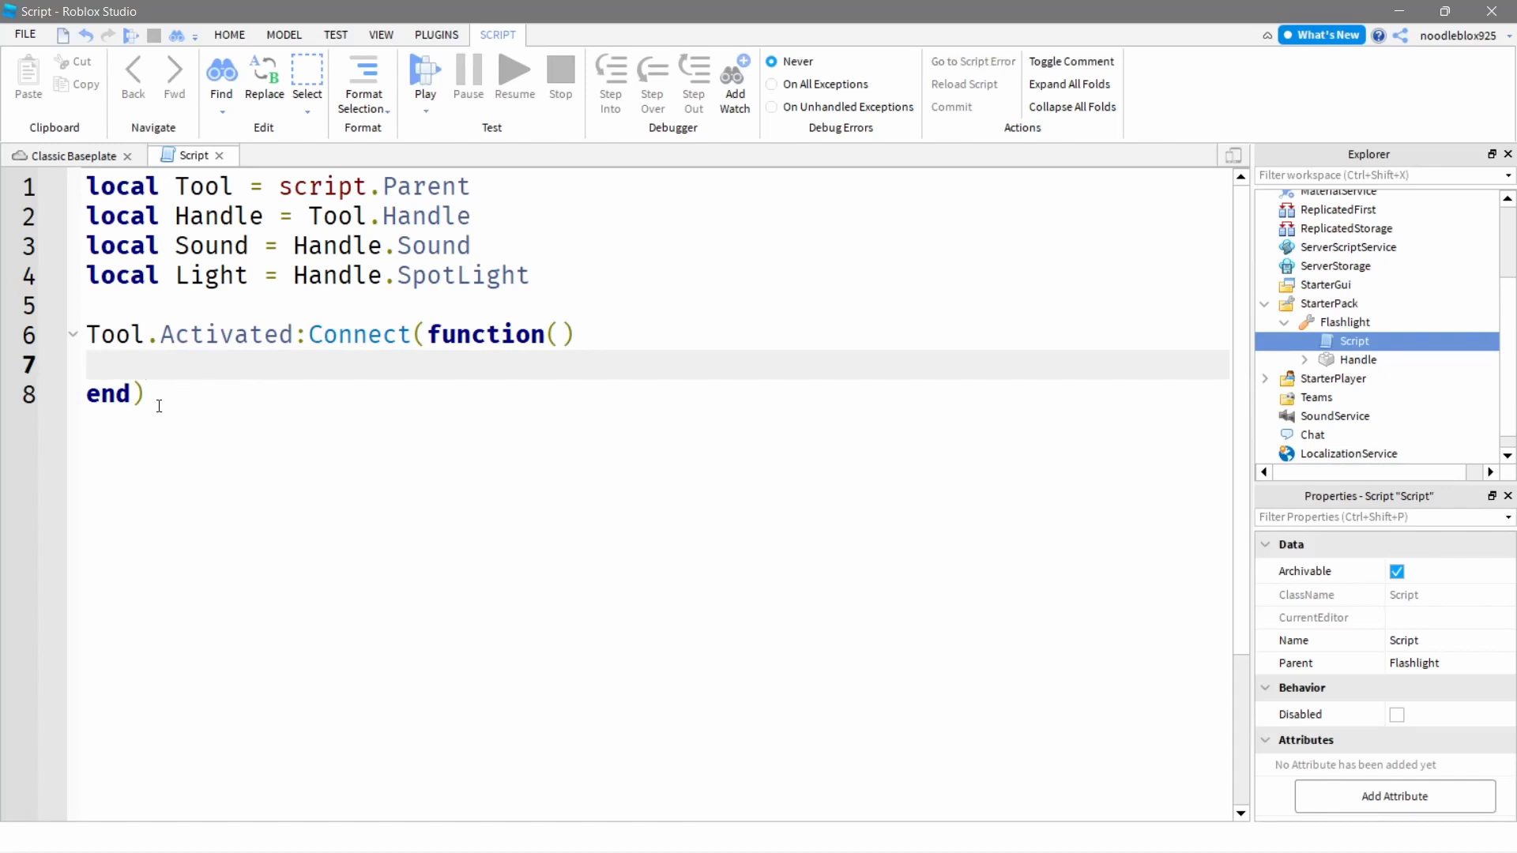
drag(147, 393, 90, 394)
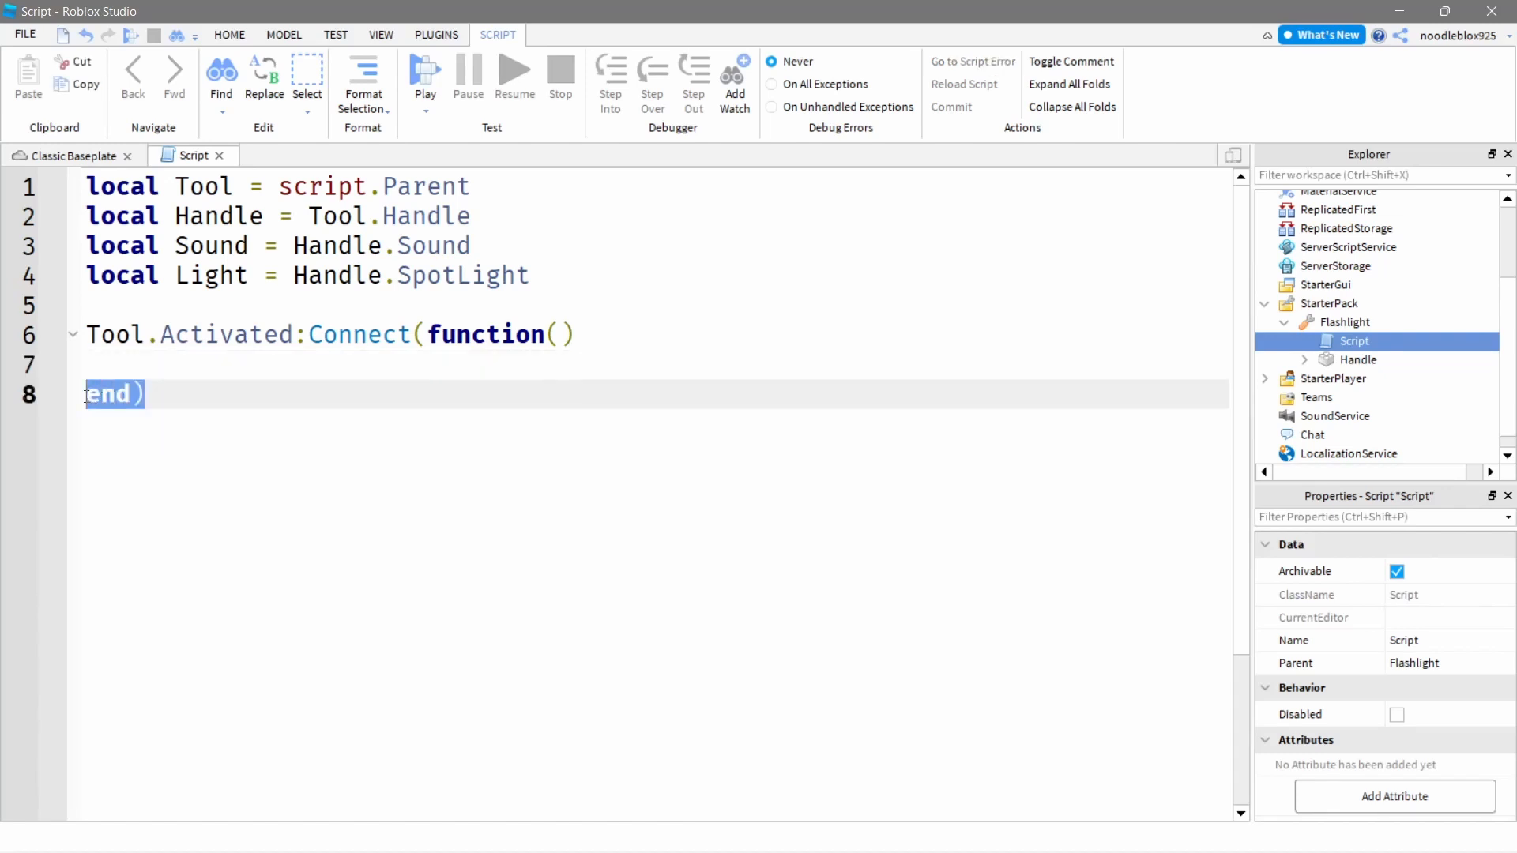
Inside the activation function, write Light.Enabled = not Light.Enabled so that each activation toggles the light.
click(177, 361)
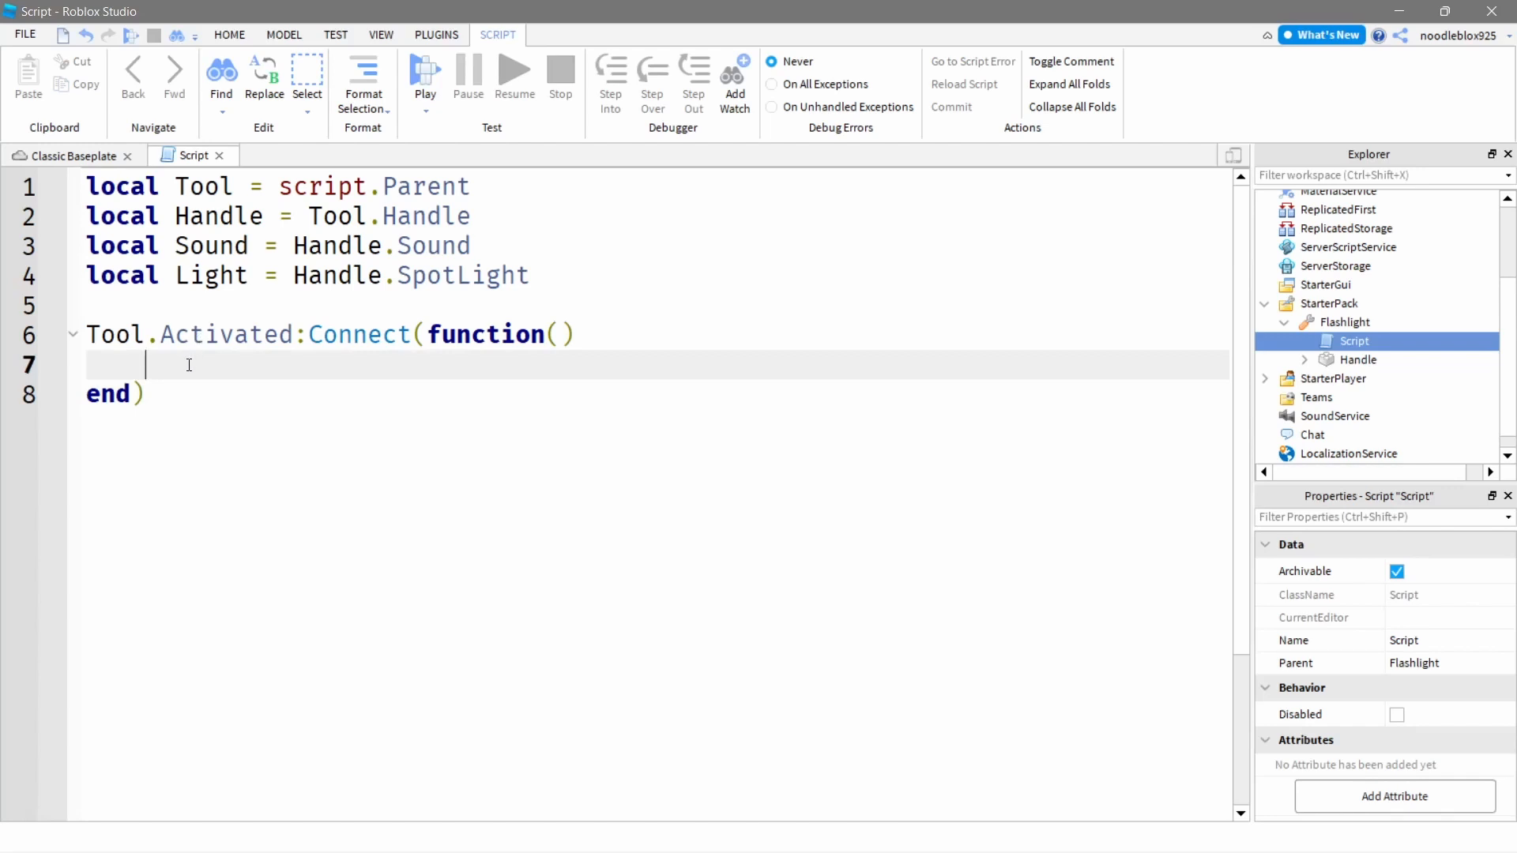
text(Light.Enavb)
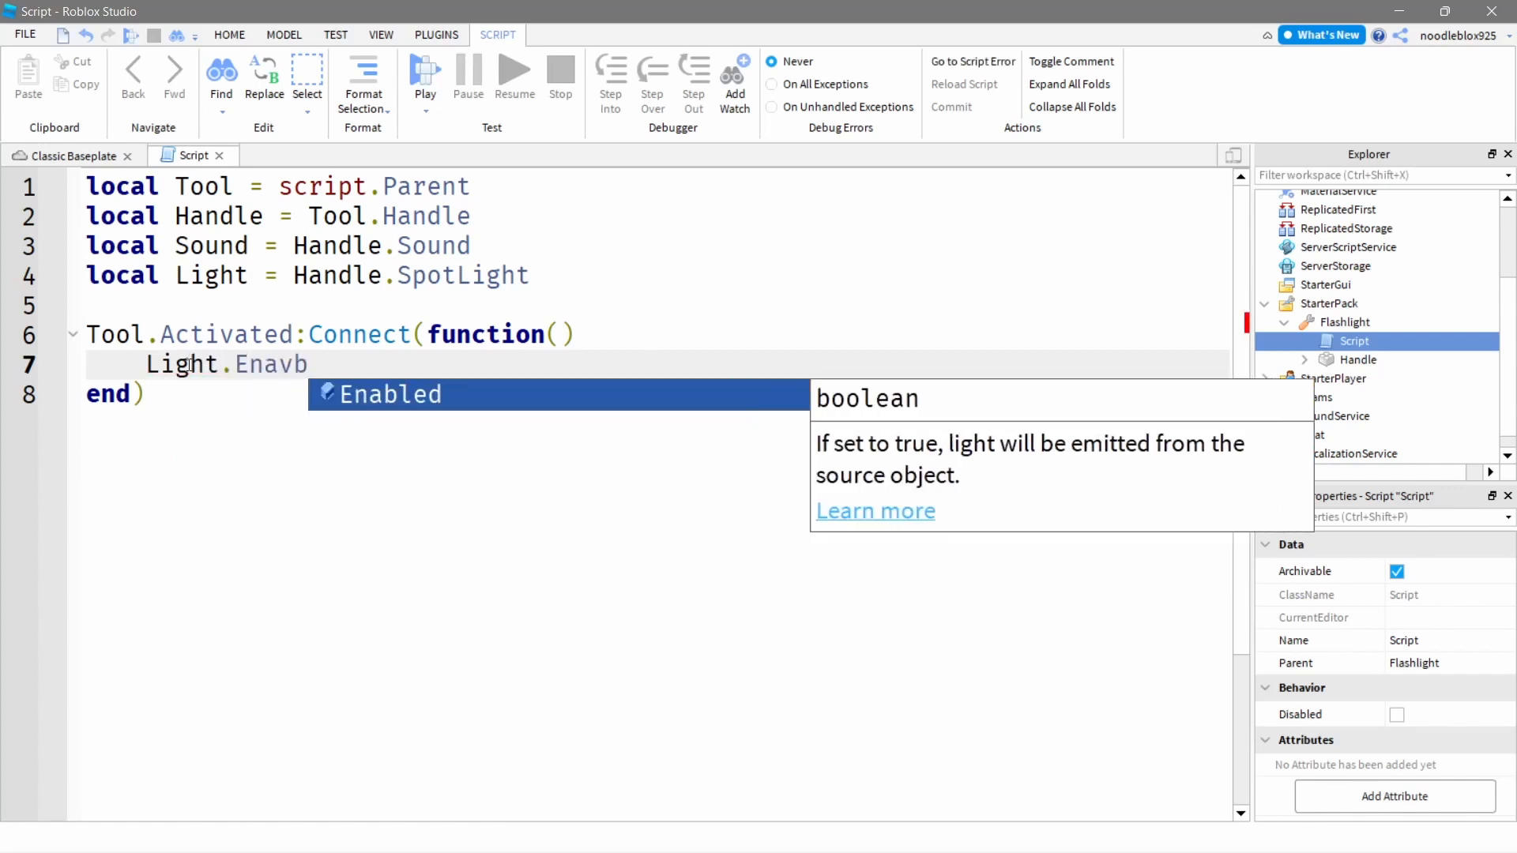
key(BackSpace)
key(BackSpace)
text(bled = not)
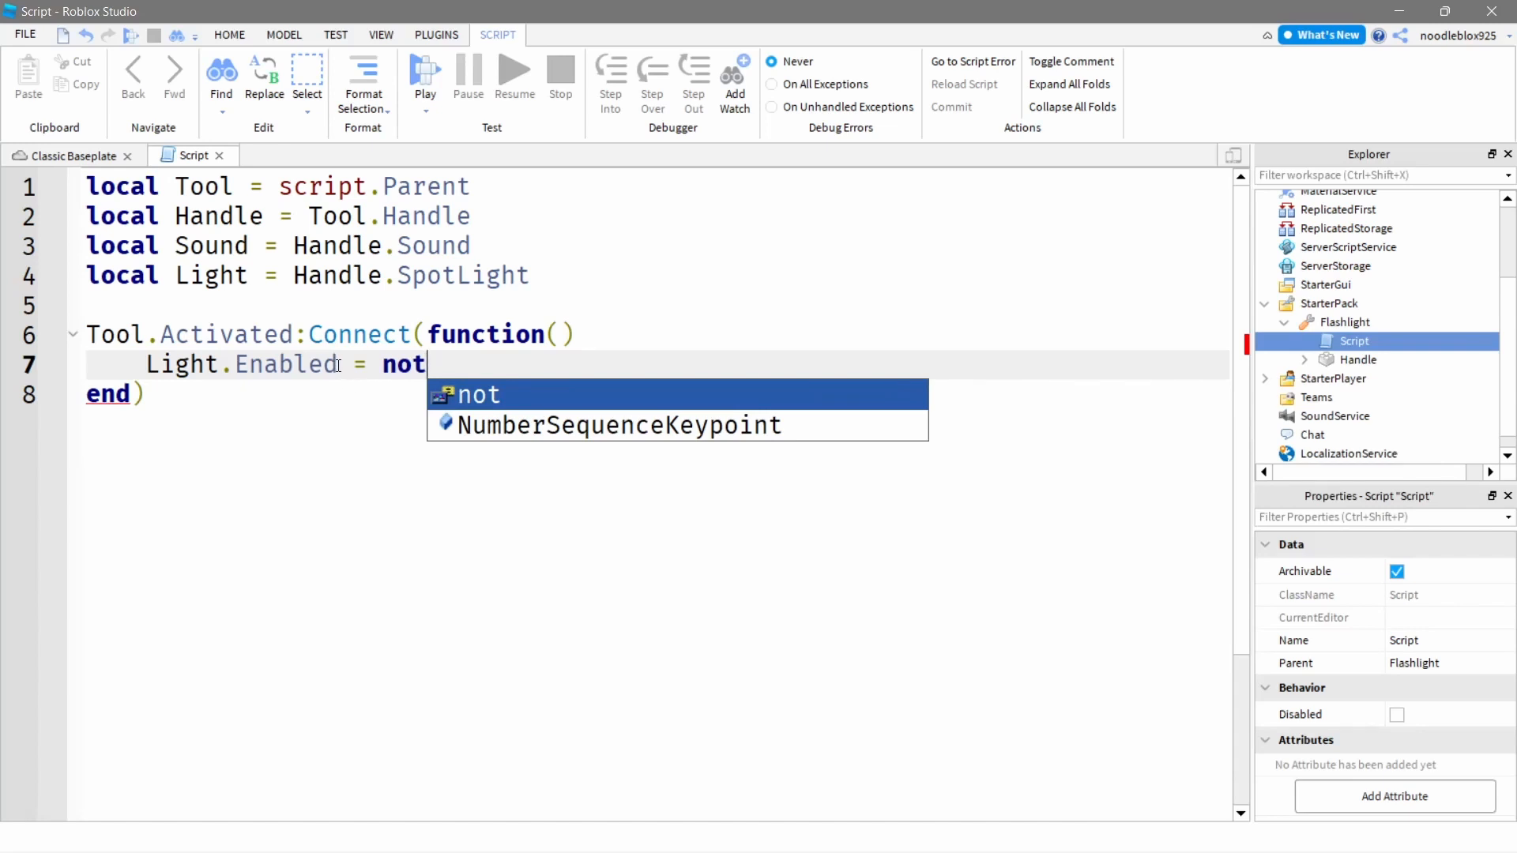
key(Escape)
drag(337, 364, 150, 365)
key(ctrl+c)
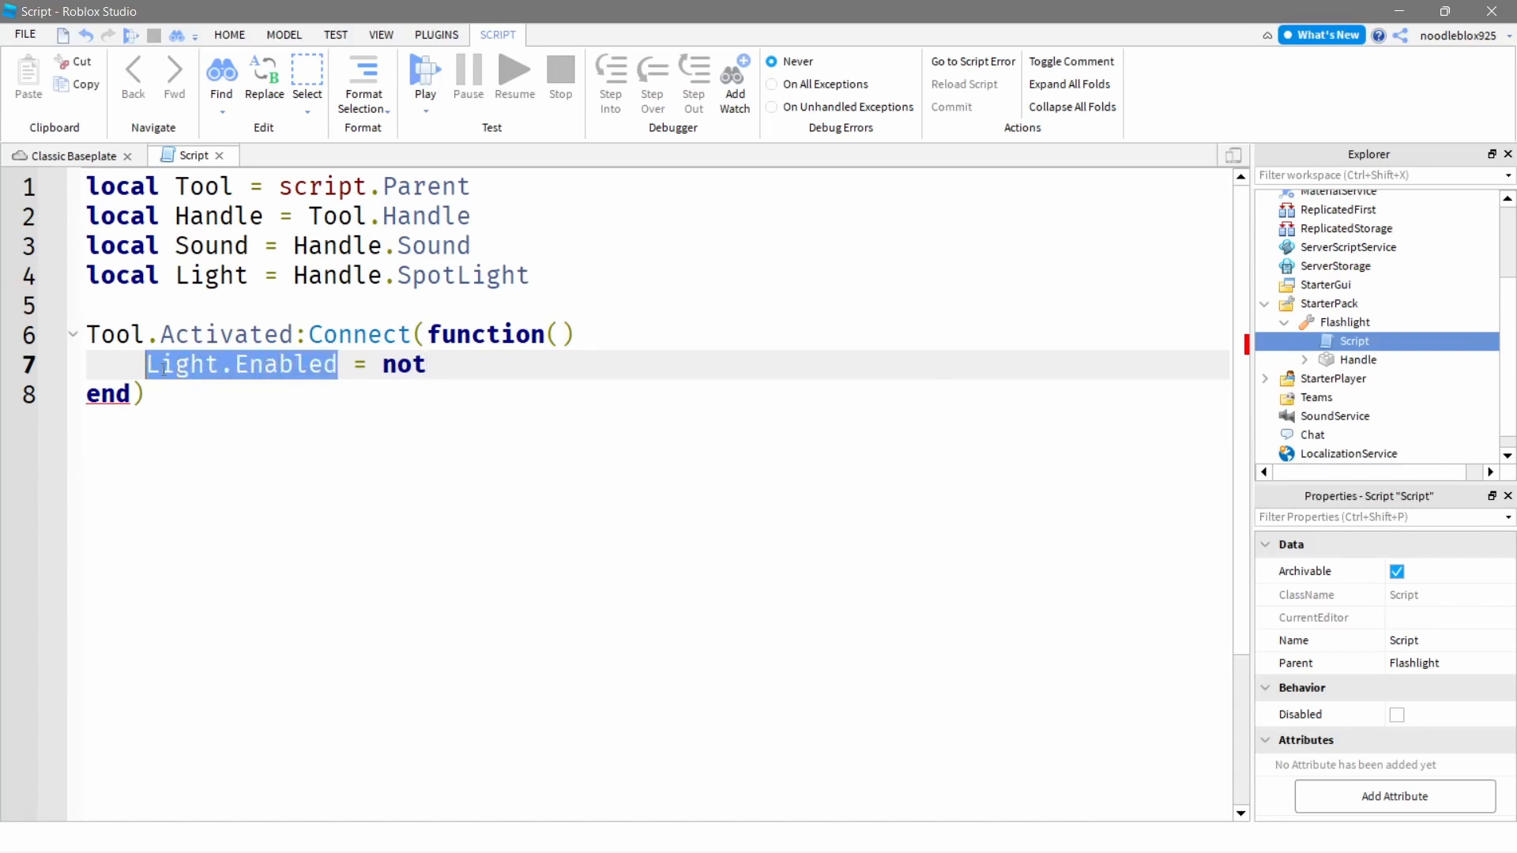
click(442, 361)
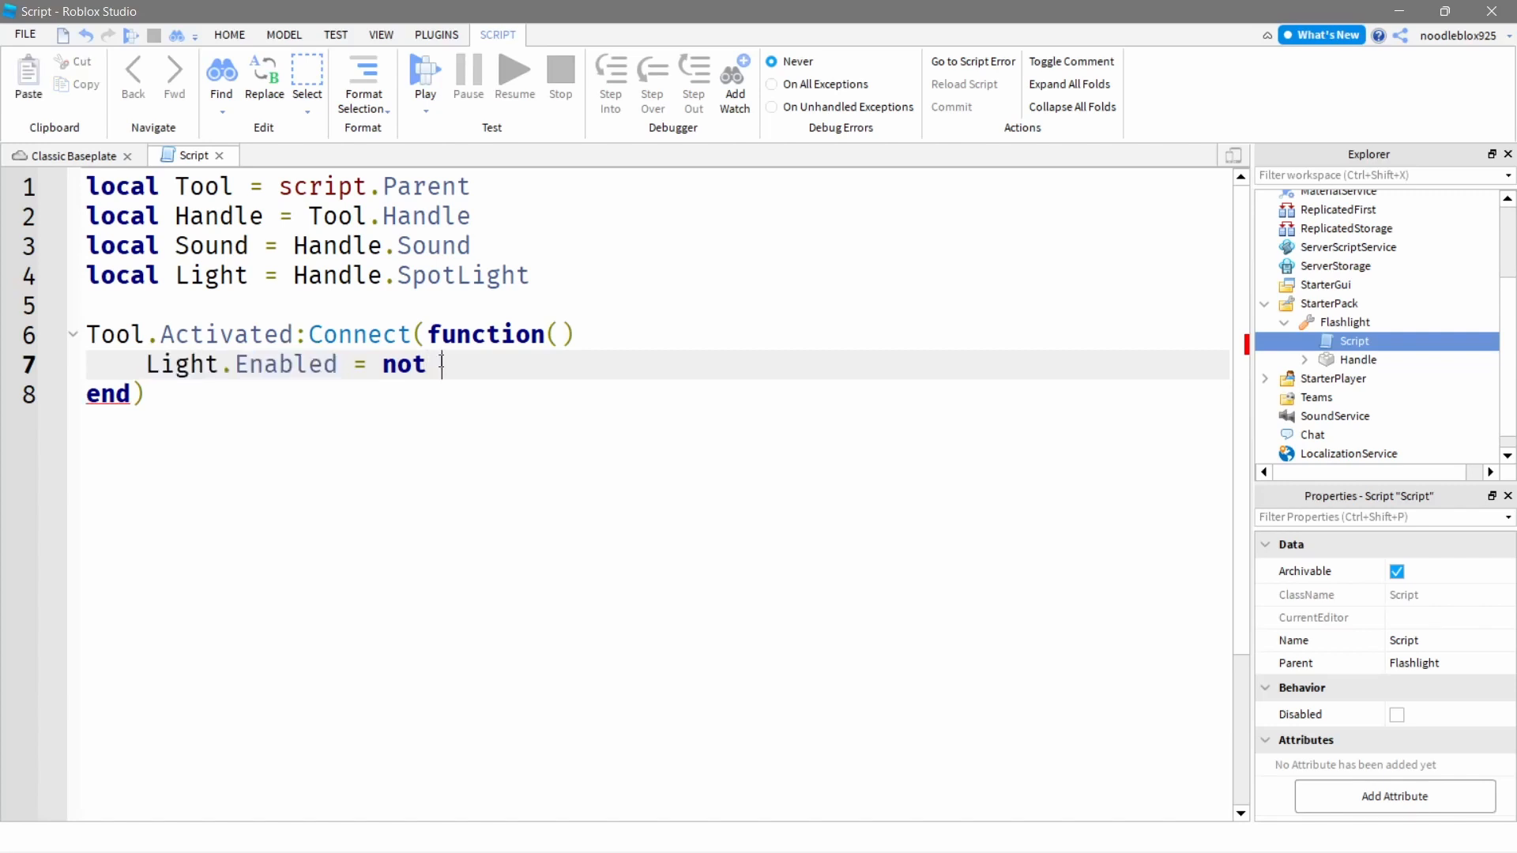
key(ctrl+v)
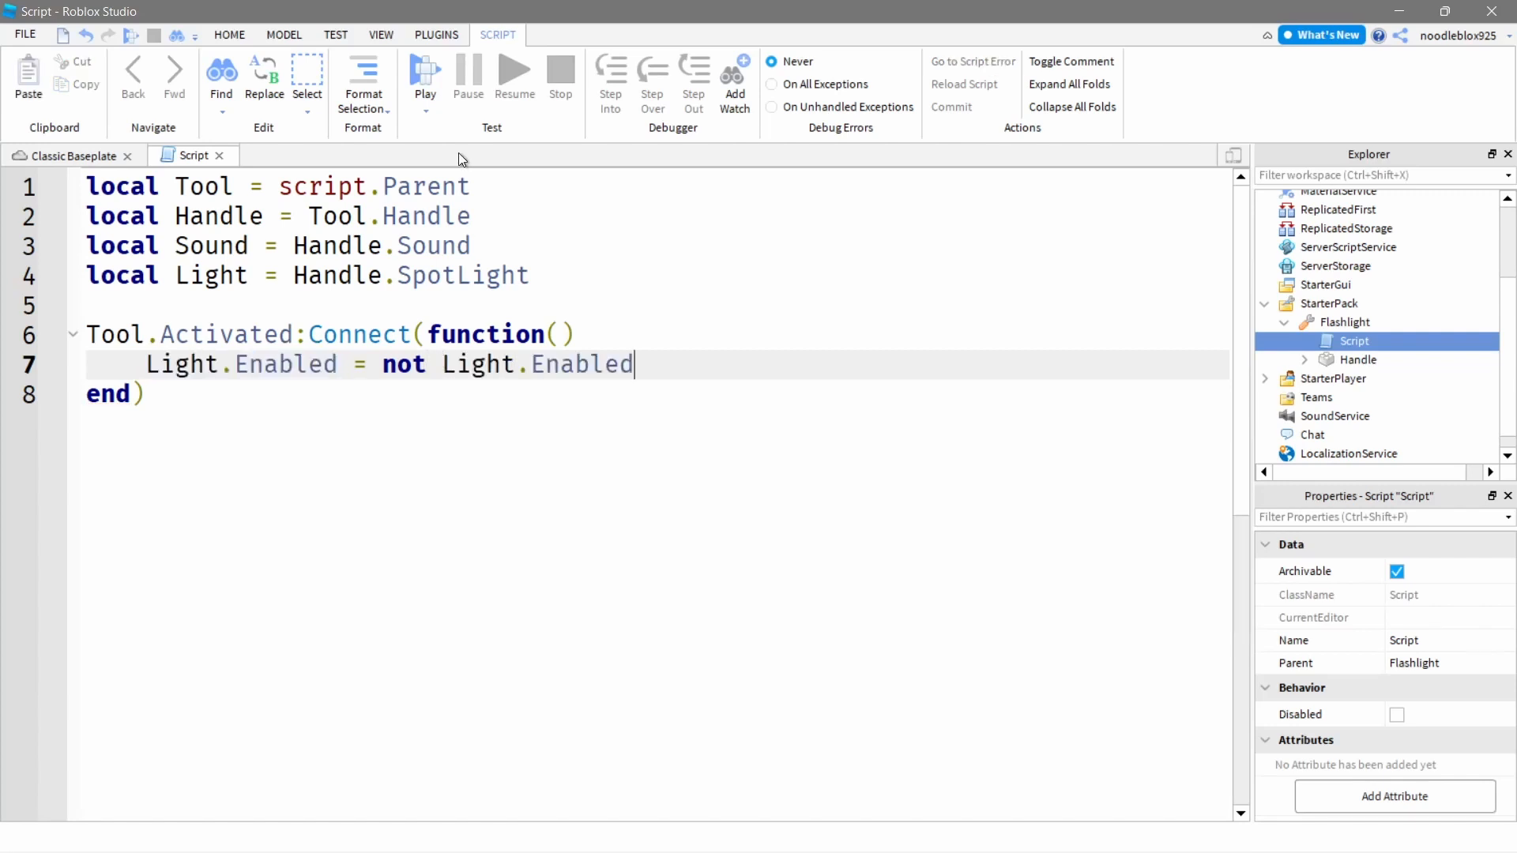
Start a playtest of the Classic Baseplate and equip the Flashlight tool.
click(73, 155)
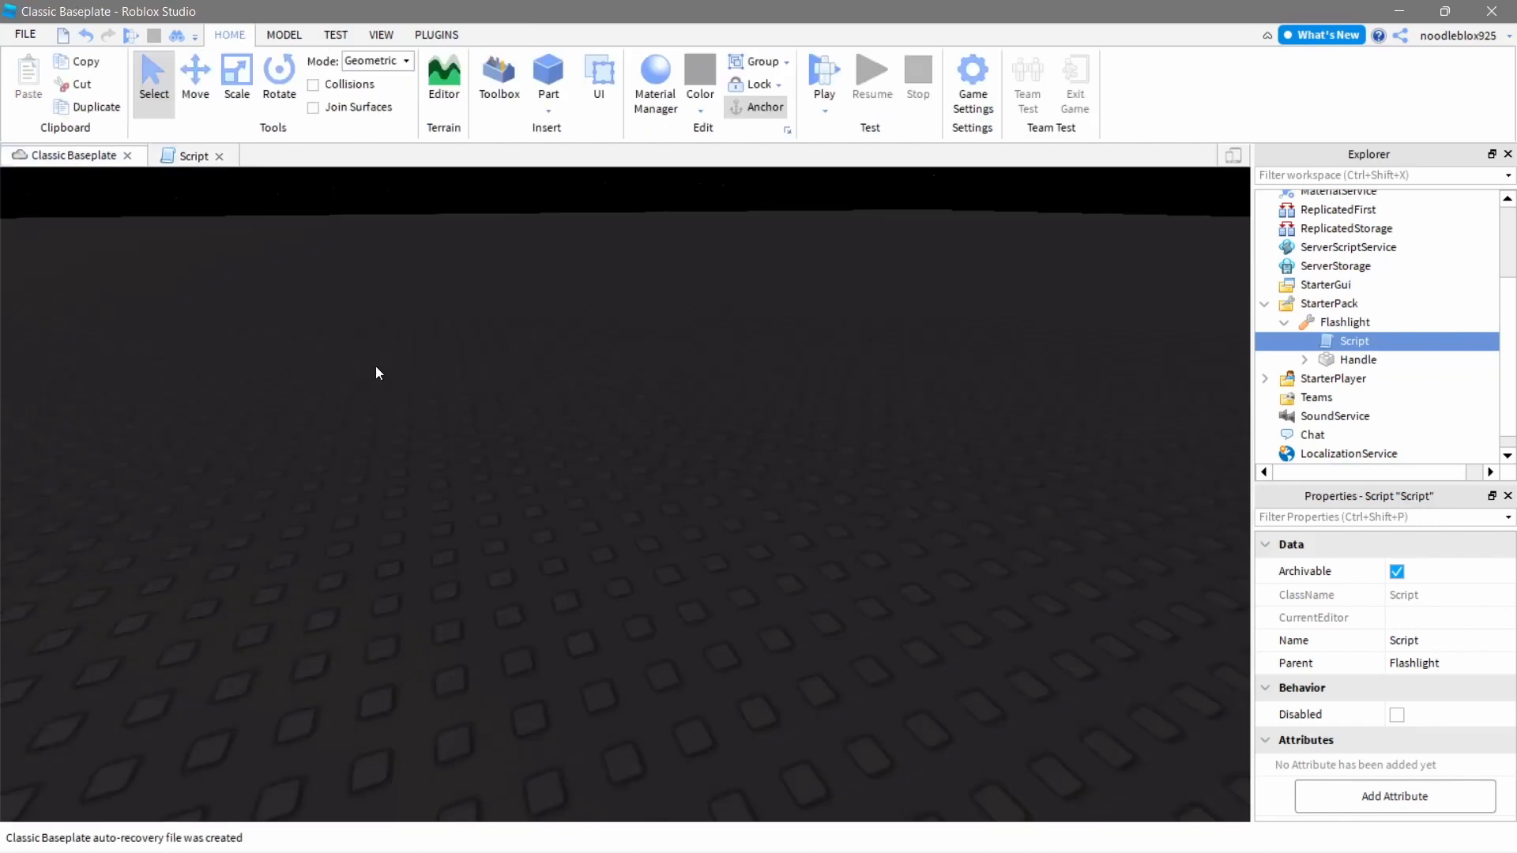
click(819, 76)
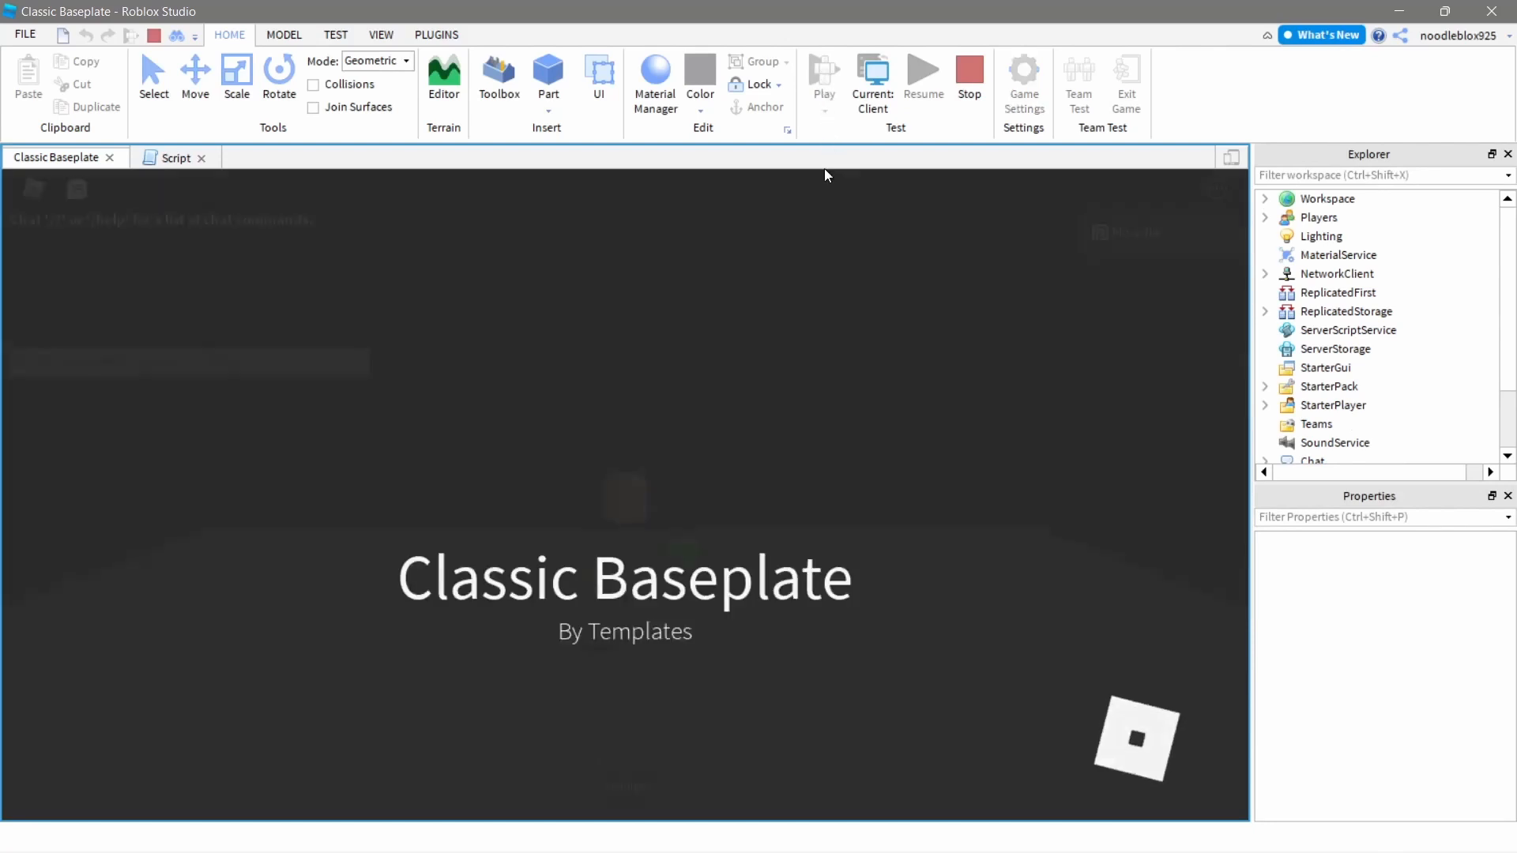
key(1)
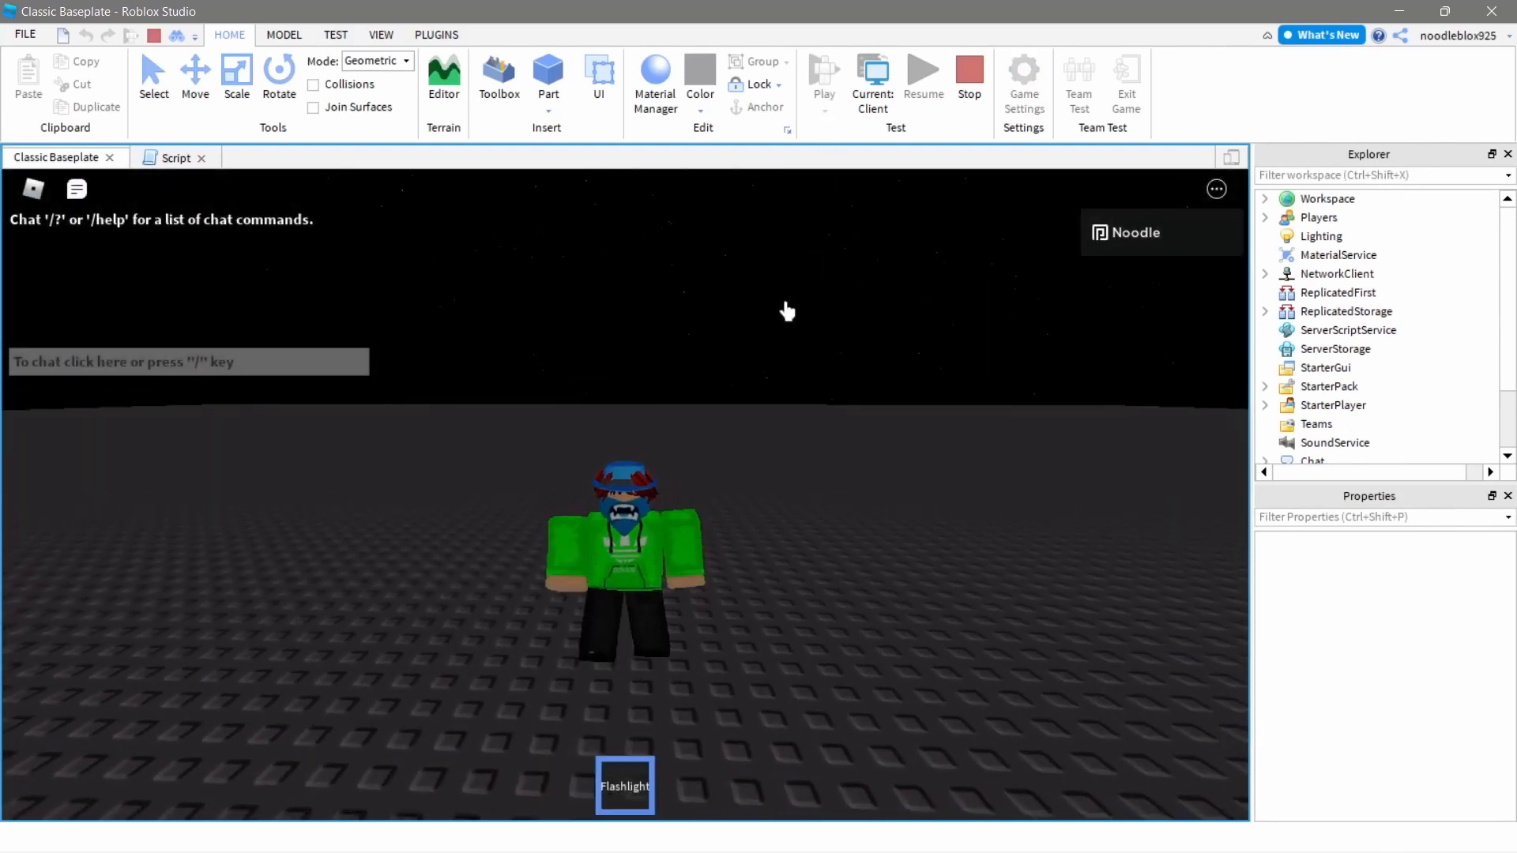
Test the light by activating the equipped Flashlight repeatedly, and end the playtest after unequipping the tool.
right_drag(719, 362, 707, 371)
click(717, 362)
click(714, 366)
click(708, 372)
click(707, 371)
click(708, 371)
click(707, 371)
click(708, 372)
click(708, 371)
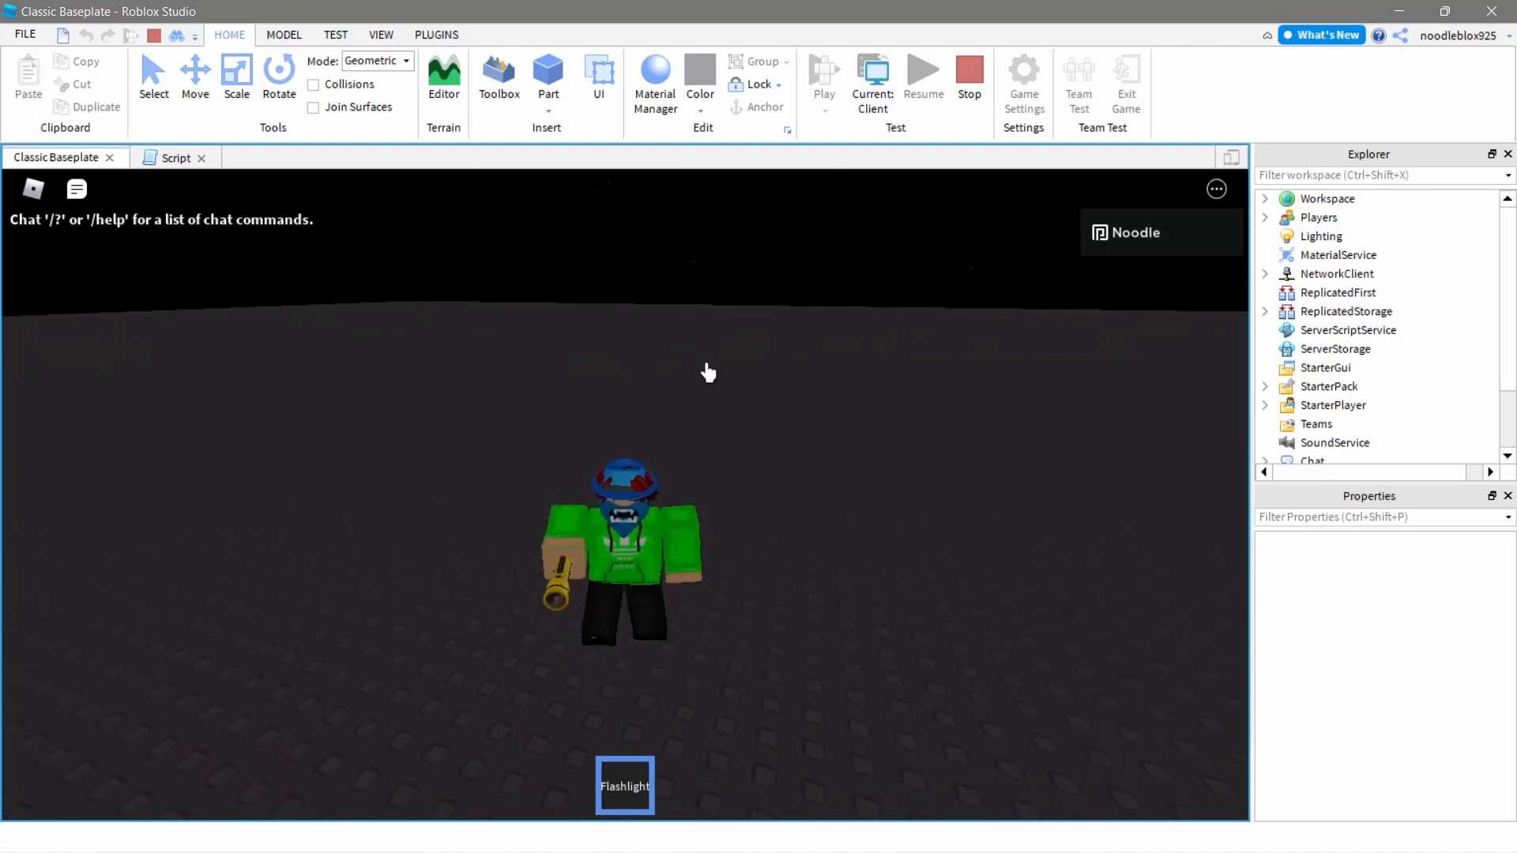
key(1)
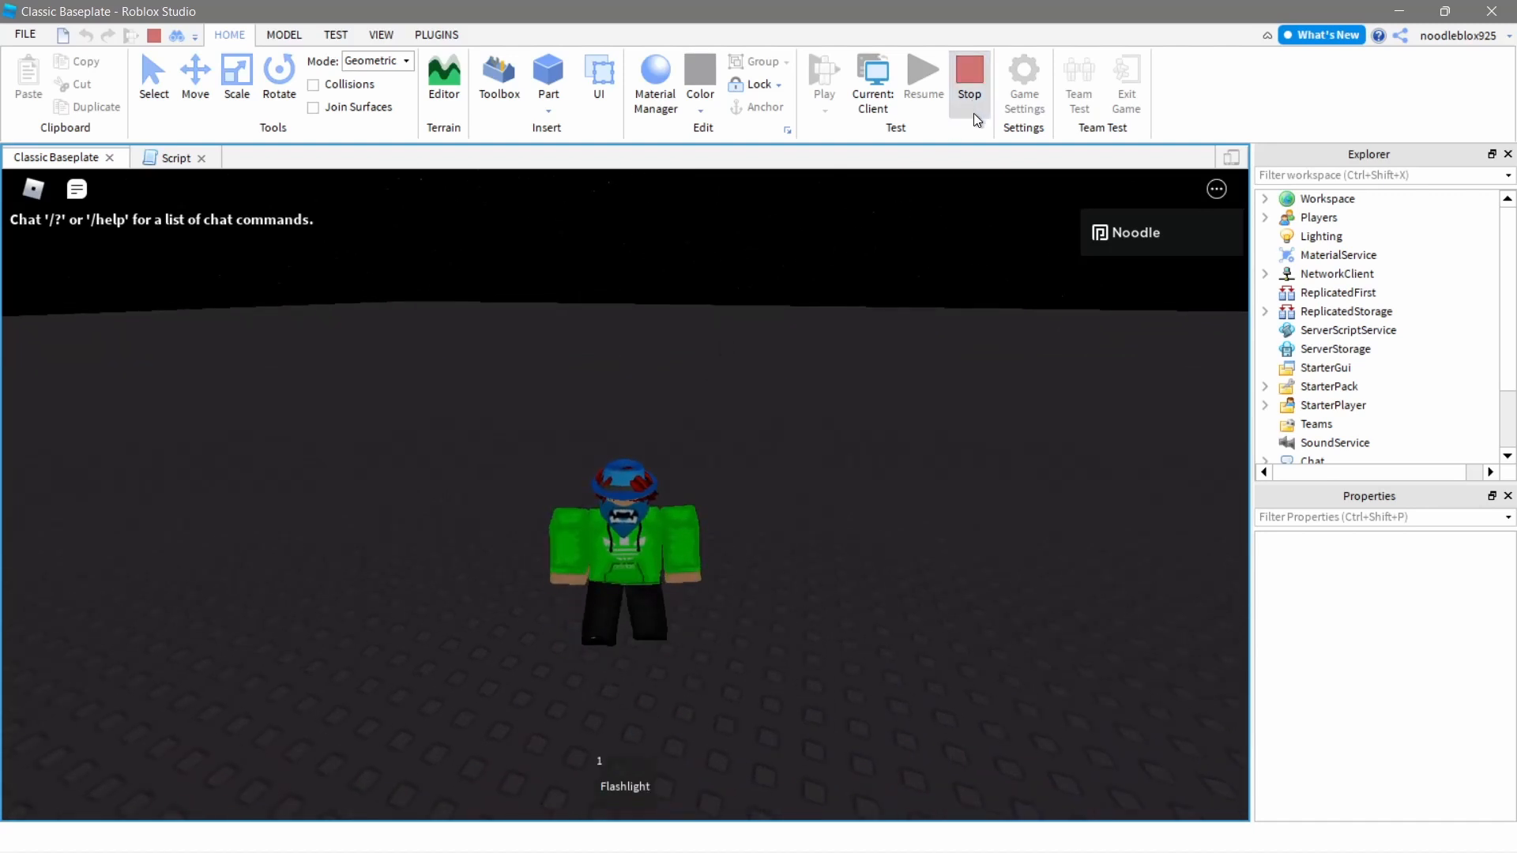
click(974, 112)
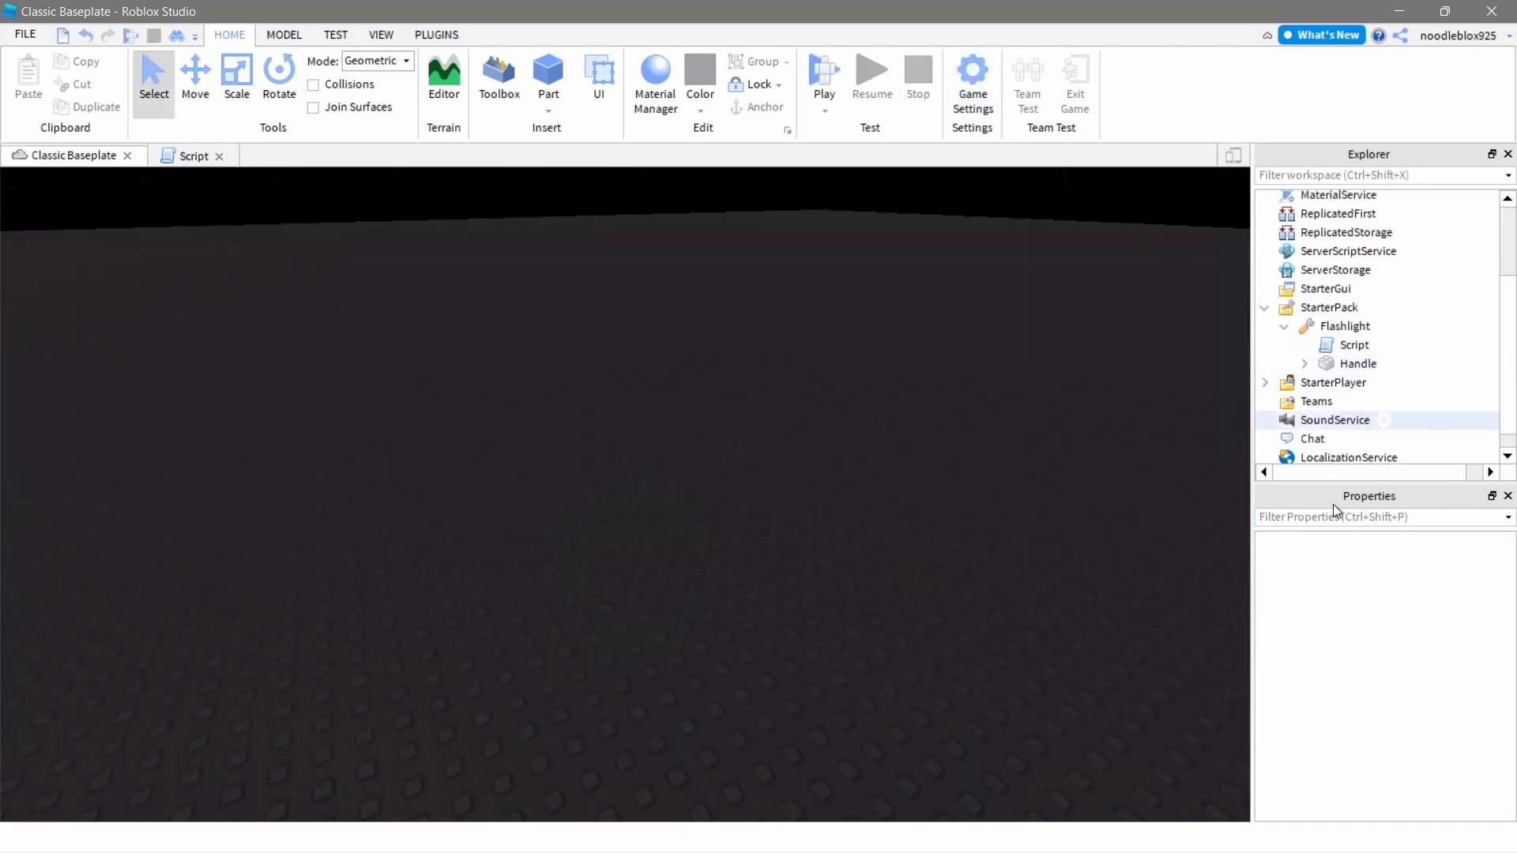
Reopen the Flashlight's Script and add Sound:Play() on a new line below the light toggle.
double_click(1354, 345)
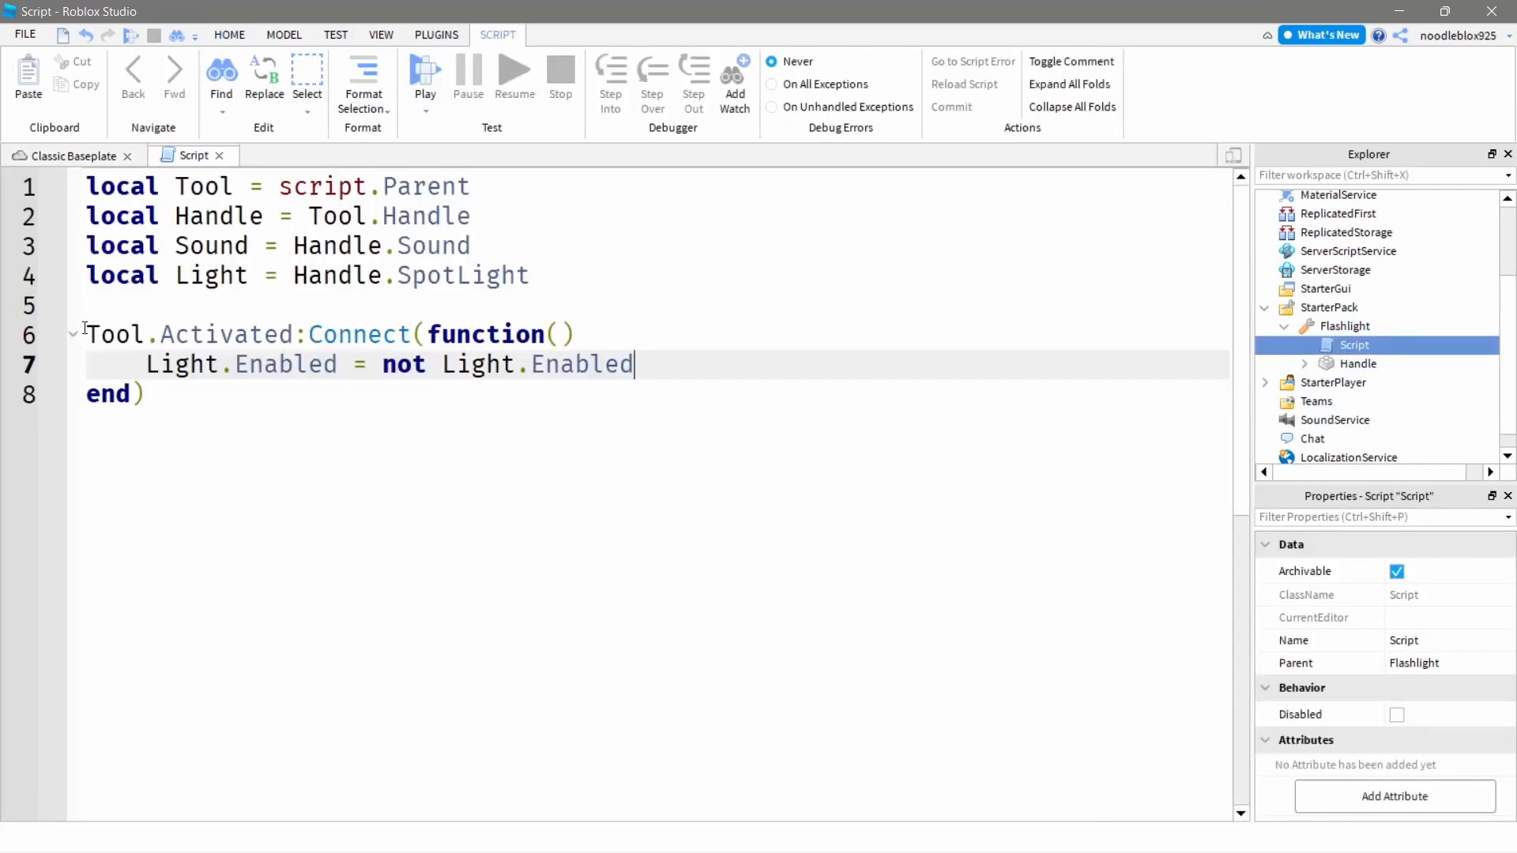
key(Return)
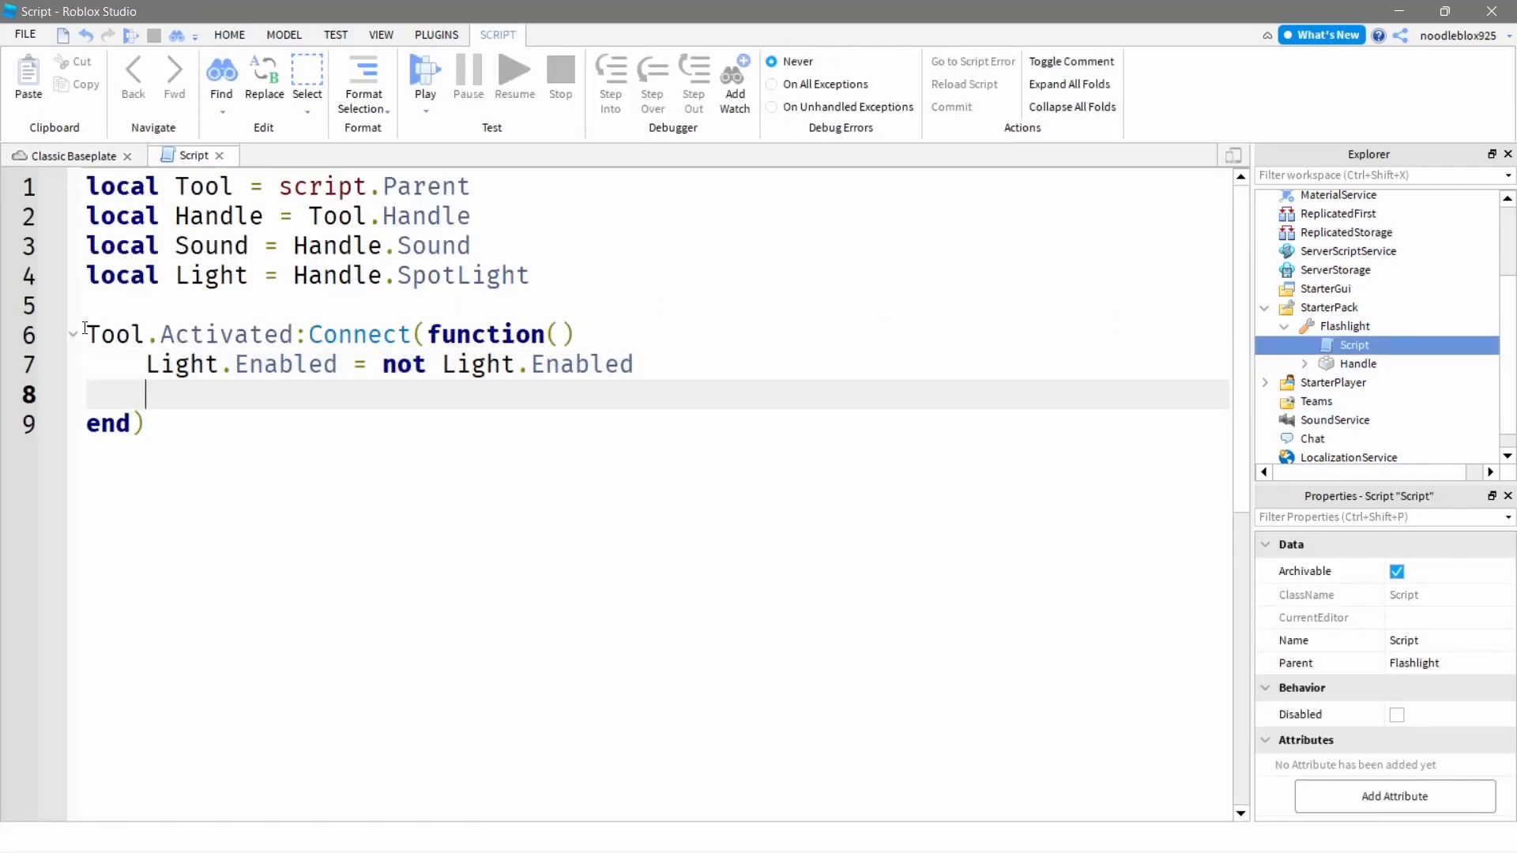
text(Sound:Pl)
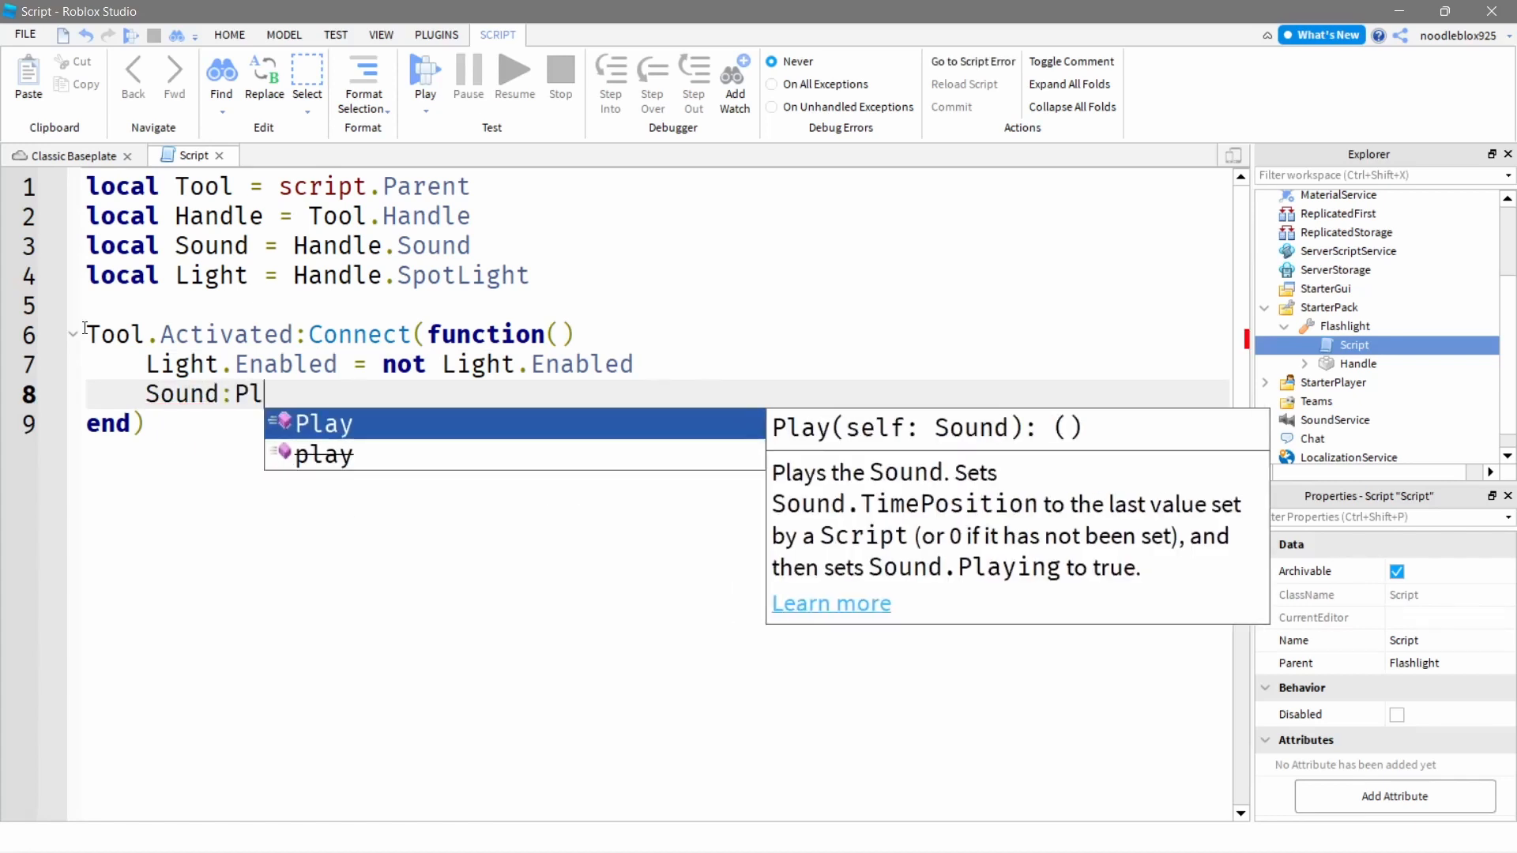
text(ay()
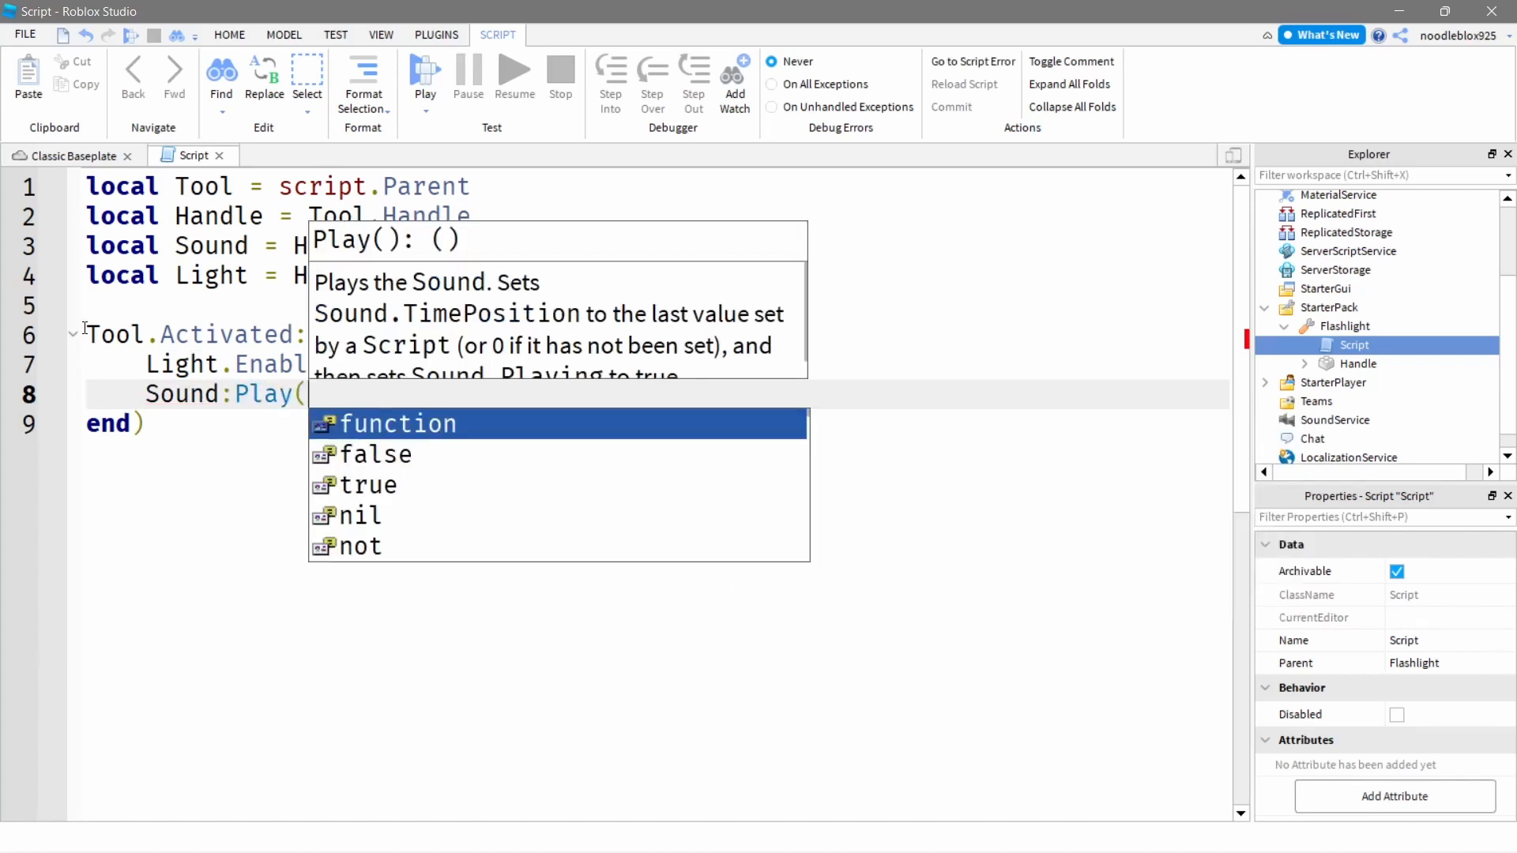
text())
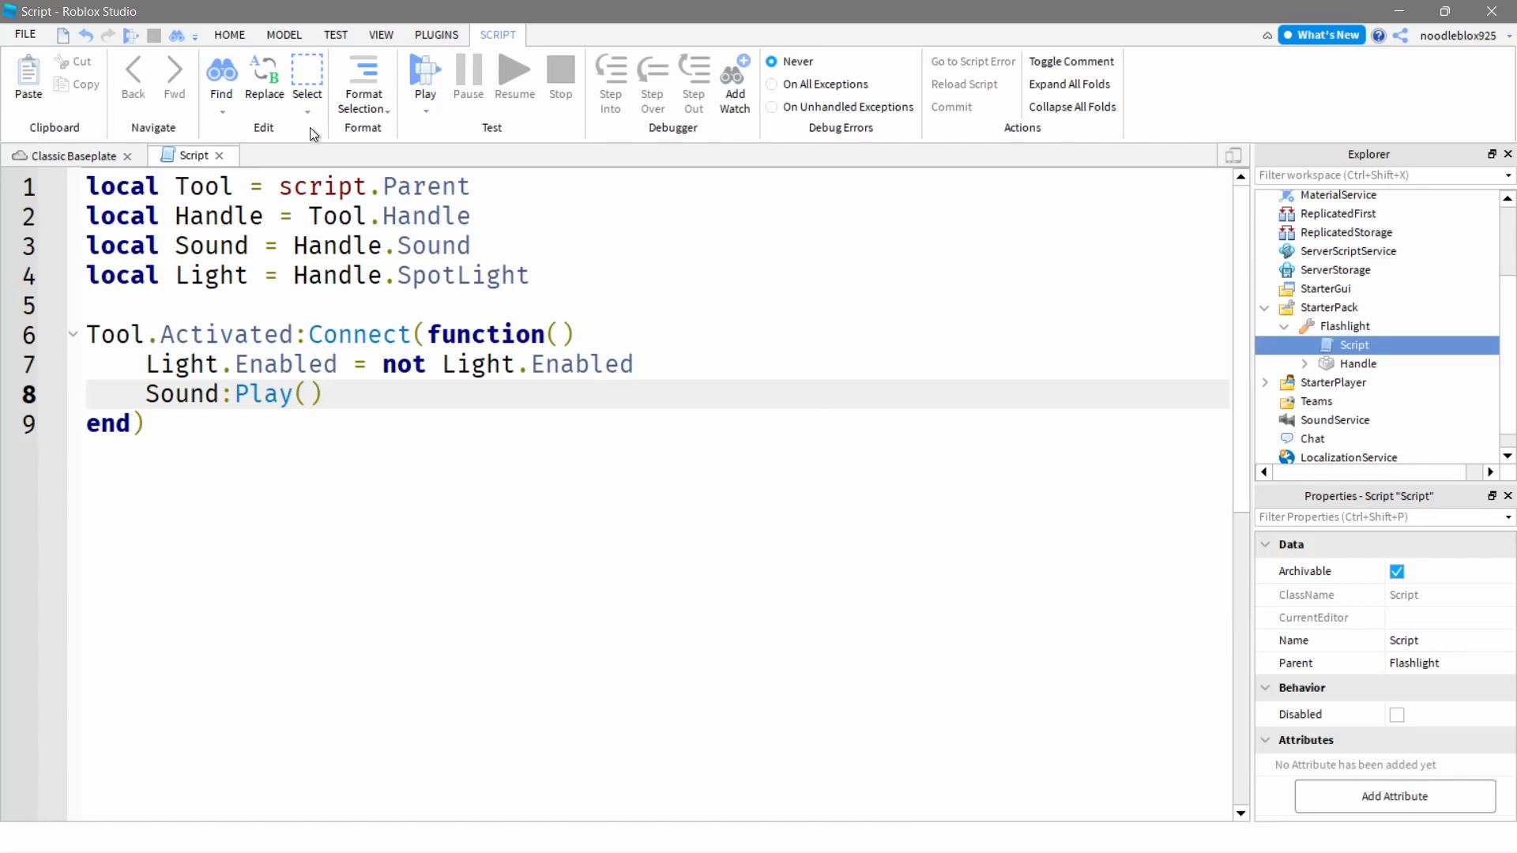
Playtest the baseplate again with the Flashlight equipped to check the updated script.
click(95, 158)
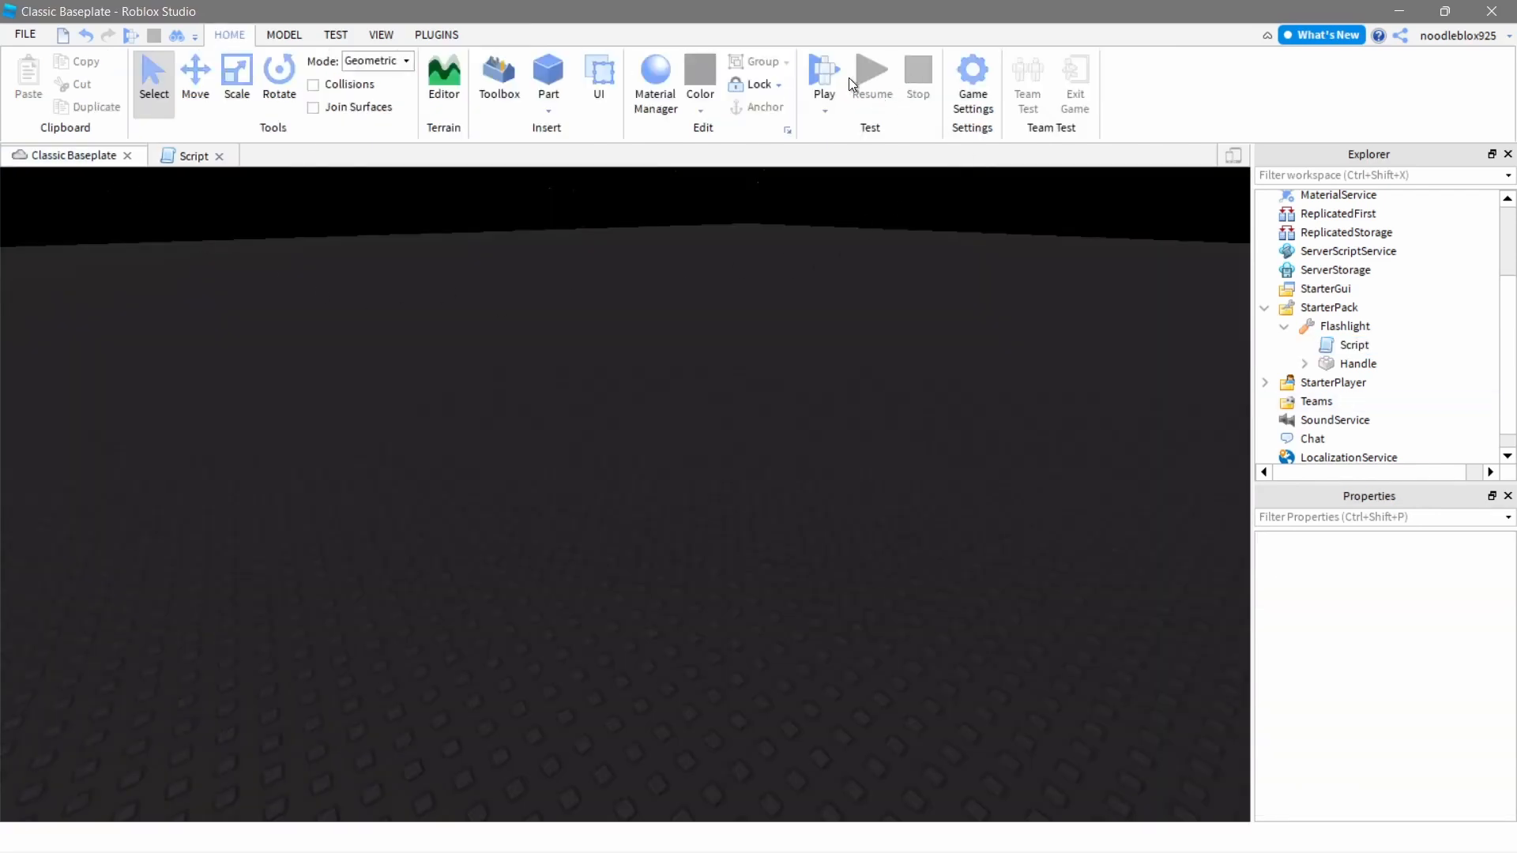
click(822, 76)
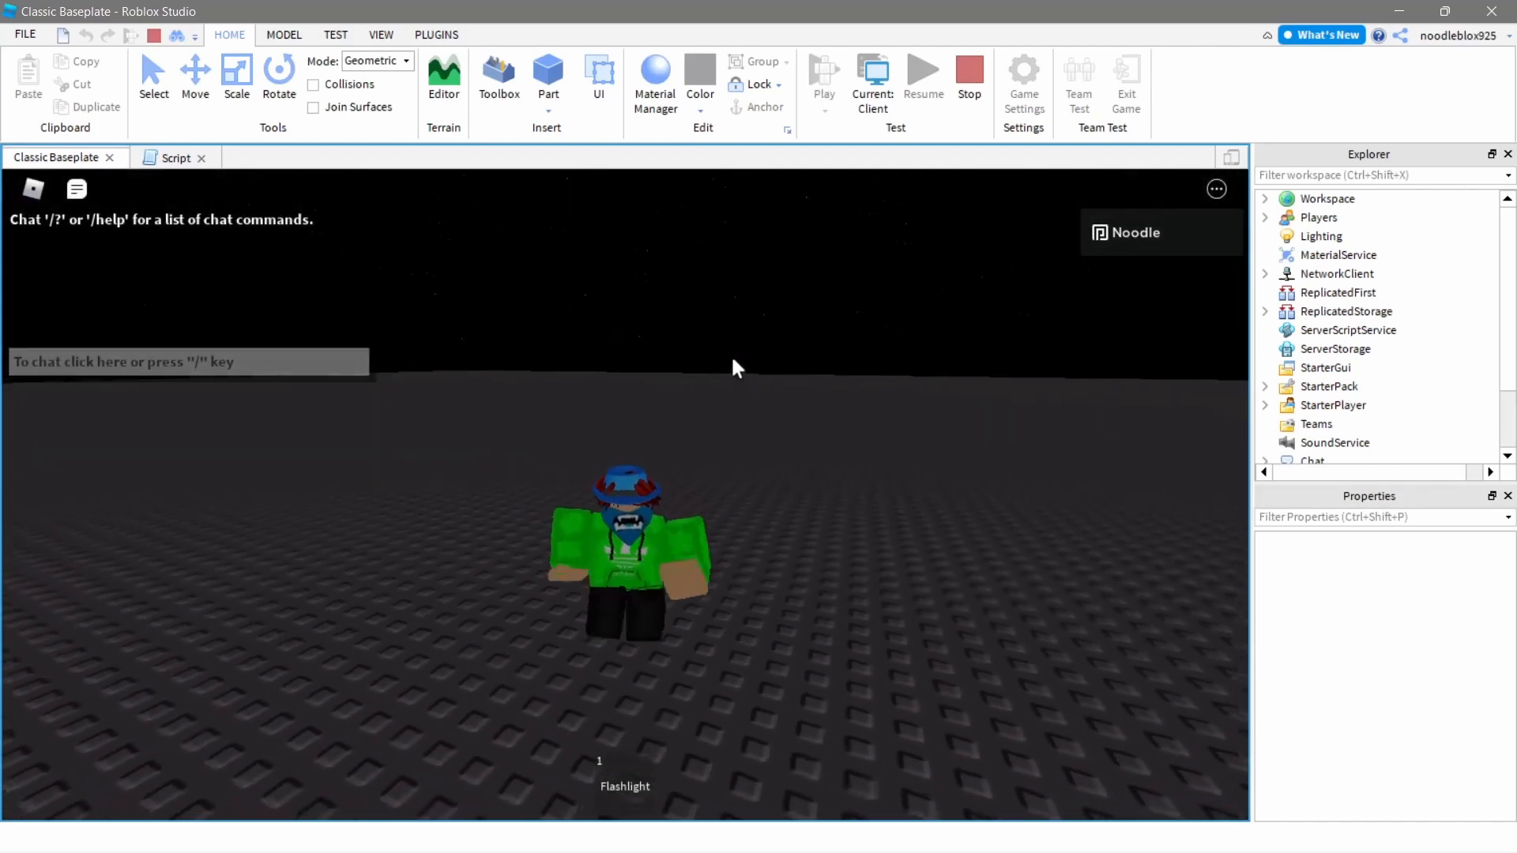
key(1)
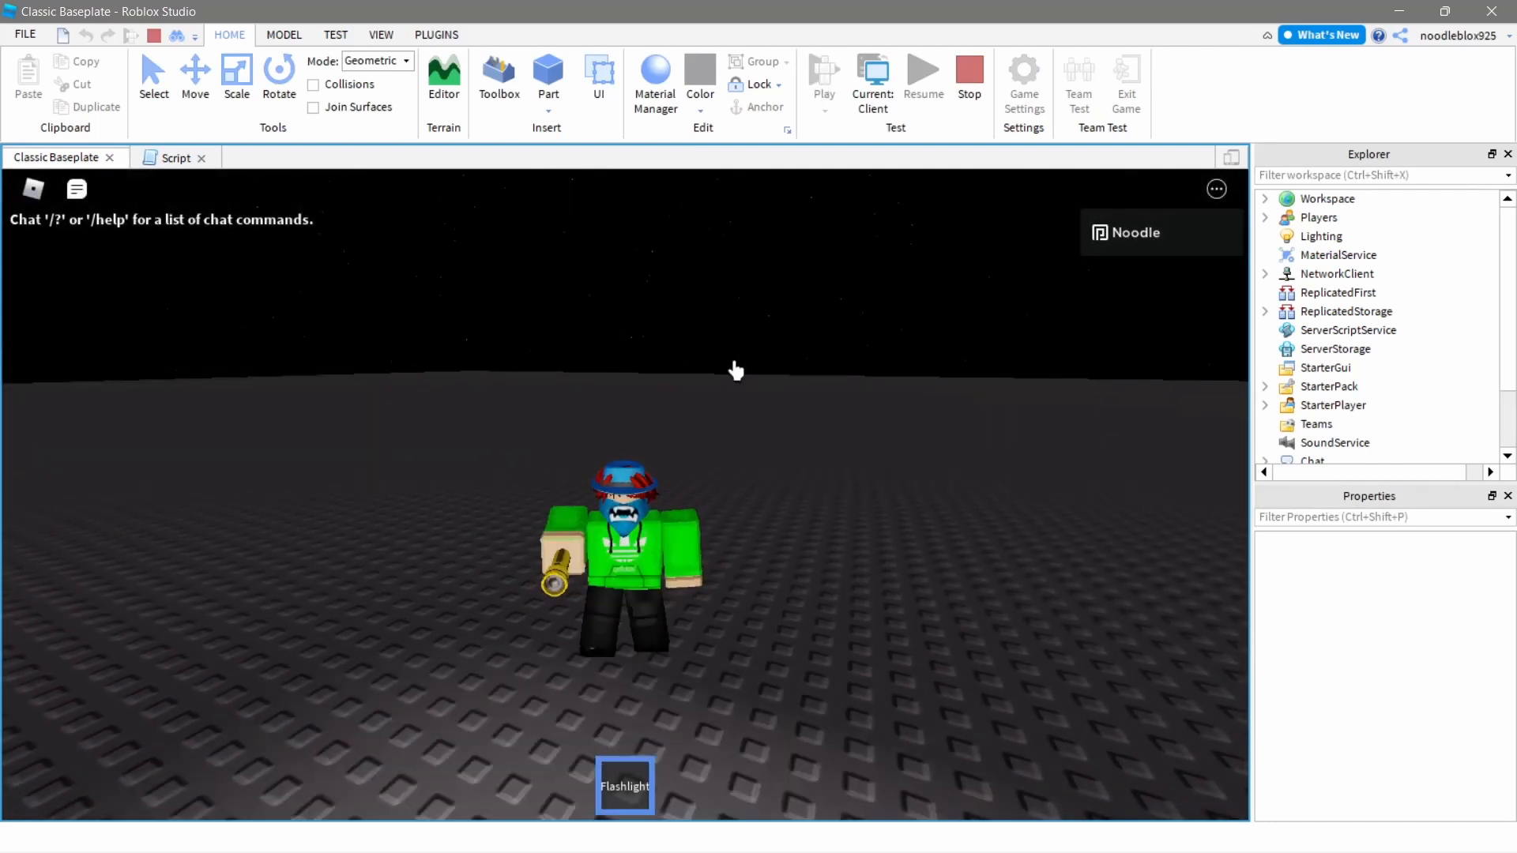
key(a)
right_drag(735, 371, 735, 370)
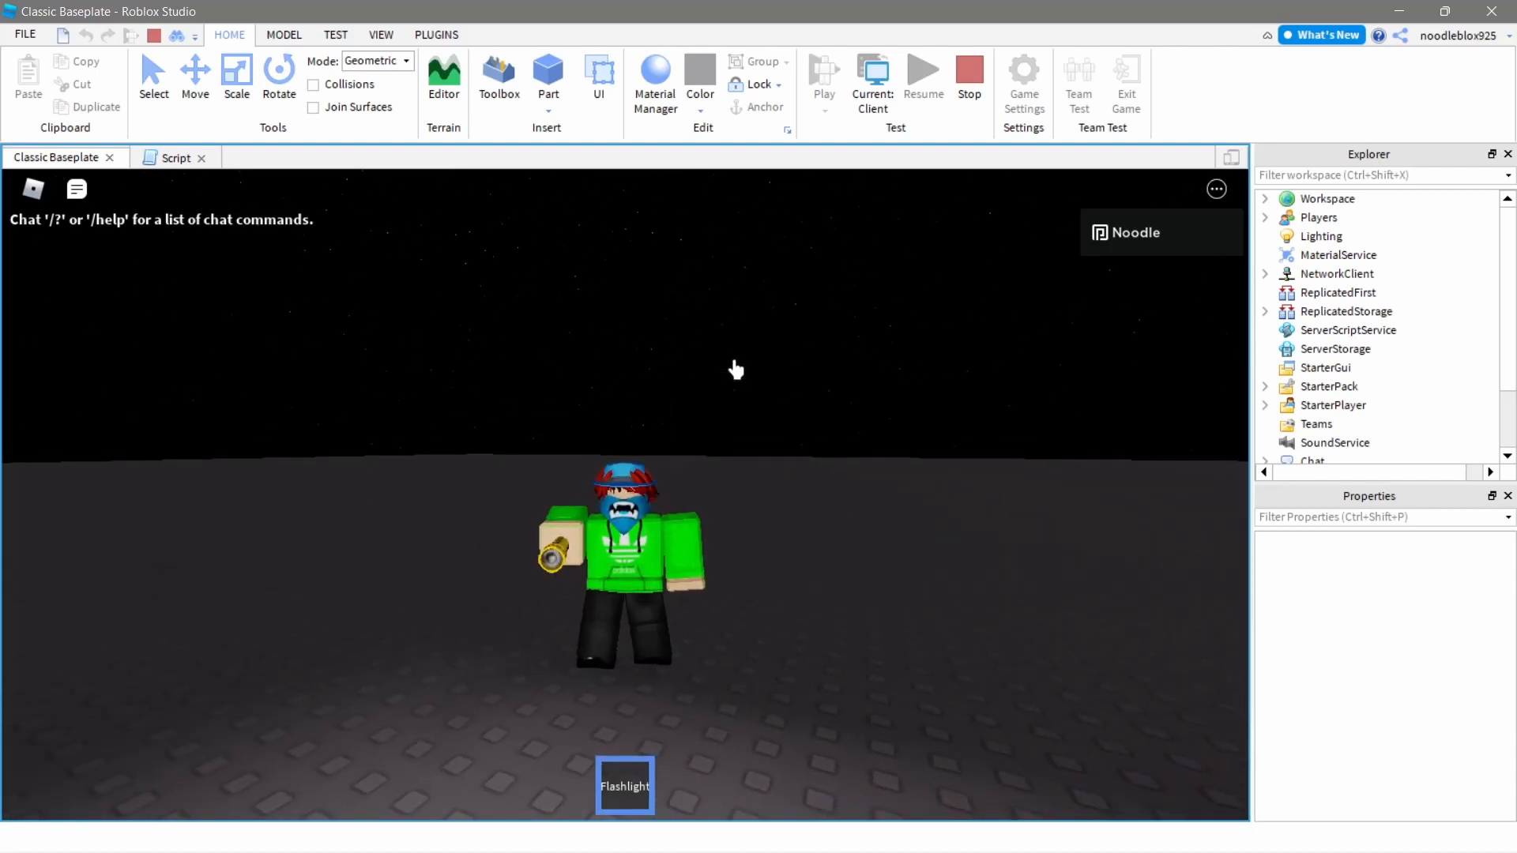